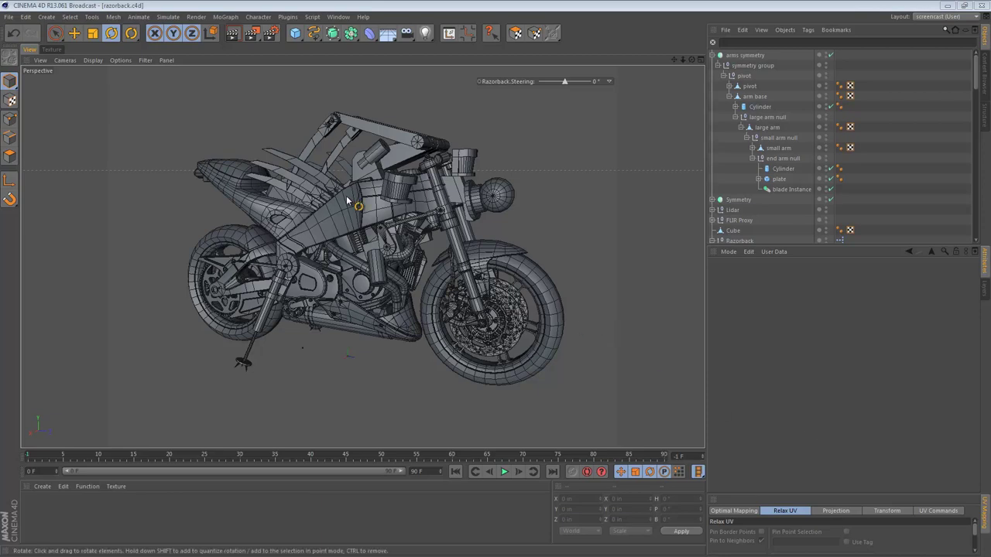
Step: Rotate the pin cylinder on the arm's end plate to a pitch of -180°
{"action": "right_click_drag", "start_coordinate": [310, 139], "coordinate": [488, 134], "text": "alt"}
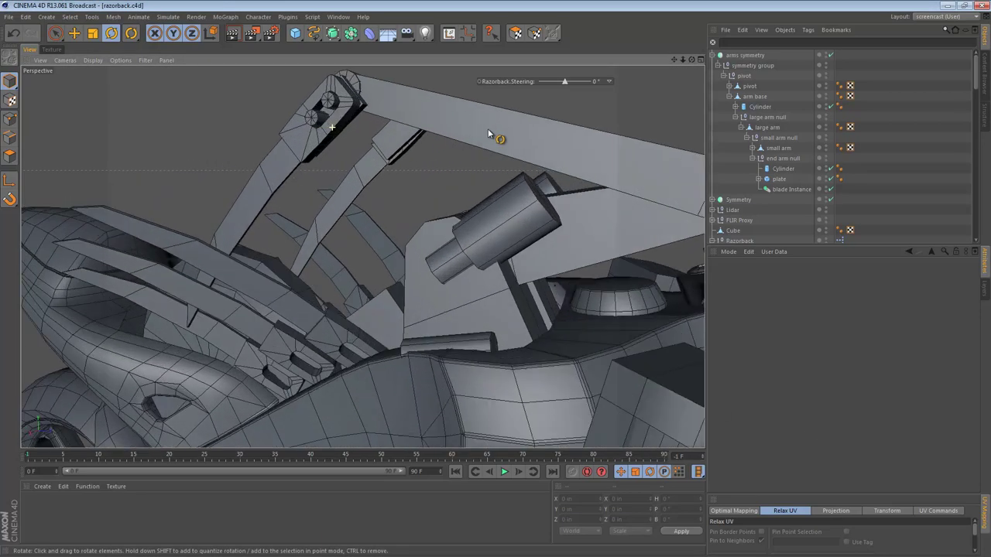
{"action": "left_click_drag", "start_coordinate": [358, 114], "coordinate": [422, 195], "text": "alt"}
{"action": "left_click", "coordinate": [375, 134]}
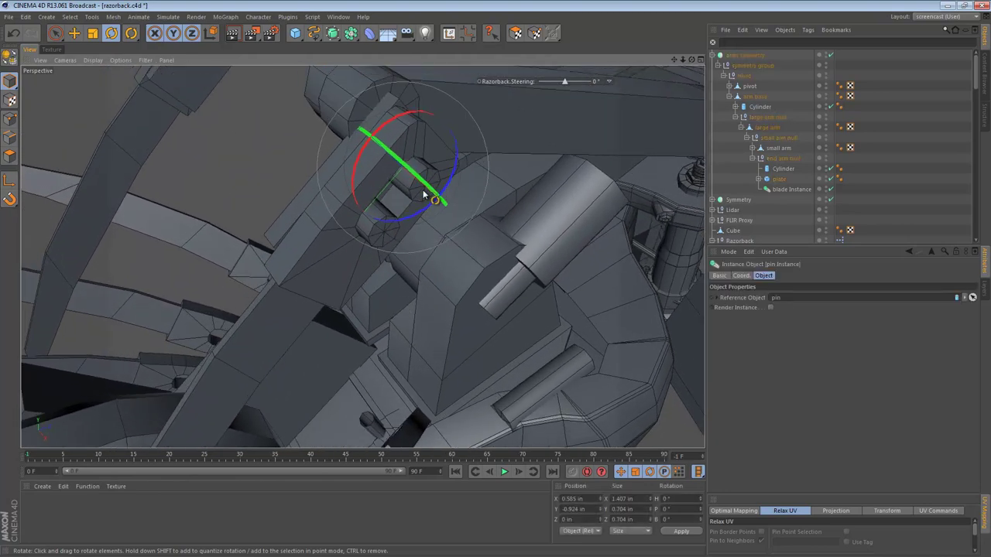
{"action": "left_click", "coordinate": [372, 236]}
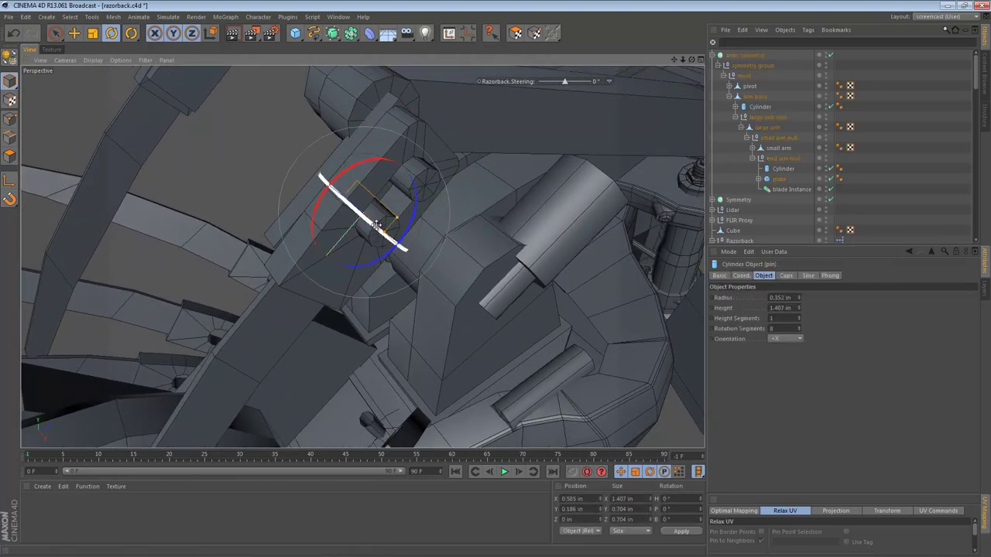
{"action": "key", "text": "r"}
{"action": "key", "text": "e"}
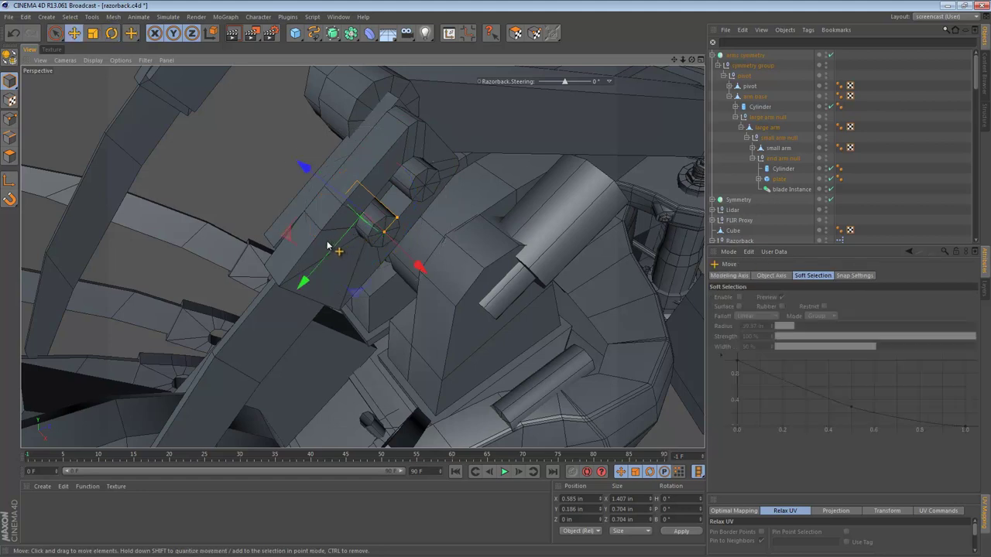
{"action": "key", "text": "r"}
{"action": "left_click_drag", "start_coordinate": [314, 242], "coordinate": [400, 160]}
{"action": "key", "text": "e"}
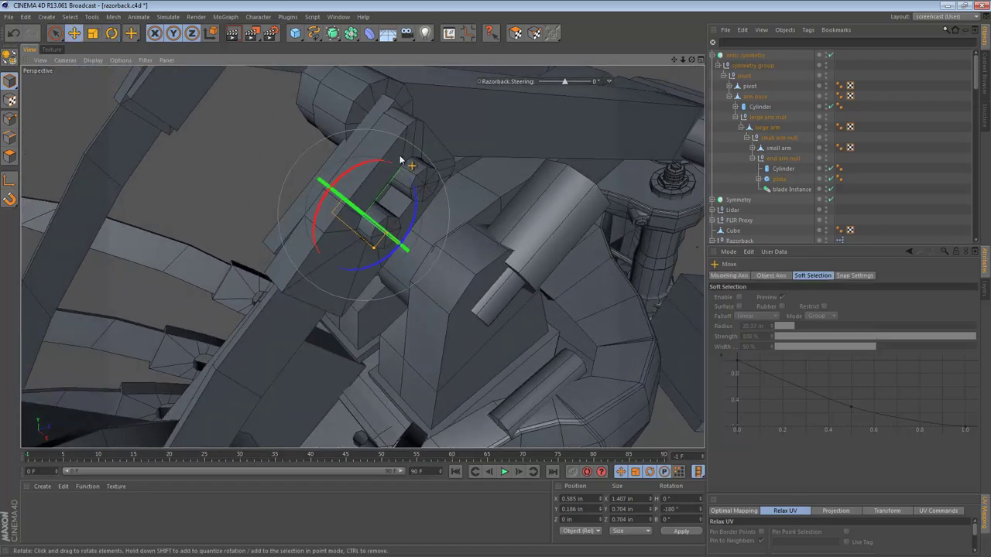
{"action": "left_click", "coordinate": [394, 145]}
Step: Try offsetting the blade Instance about 1.93 in along its X axis, and undo the move
{"action": "left_click", "coordinate": [791, 189]}
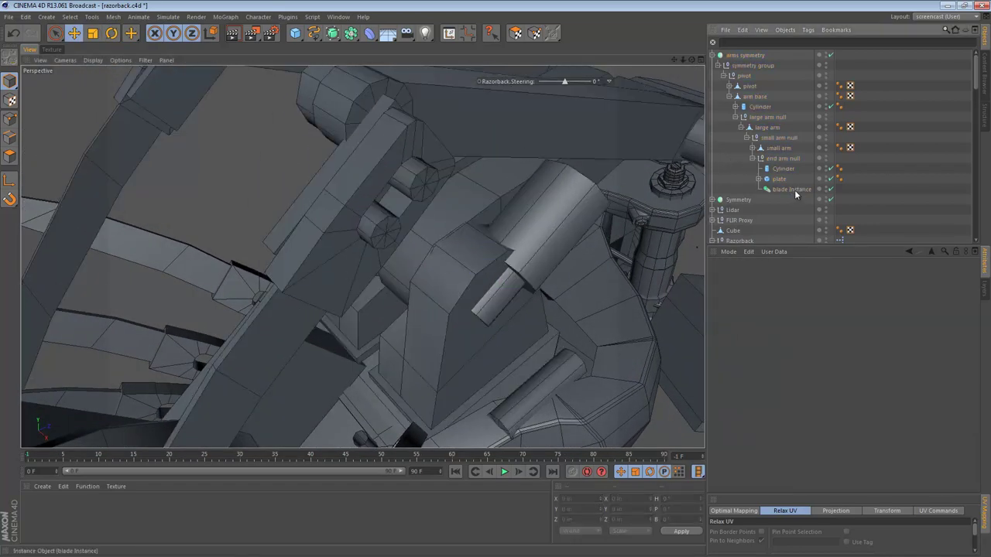
{"action": "left_click_drag", "start_coordinate": [469, 221], "coordinate": [472, 295]}
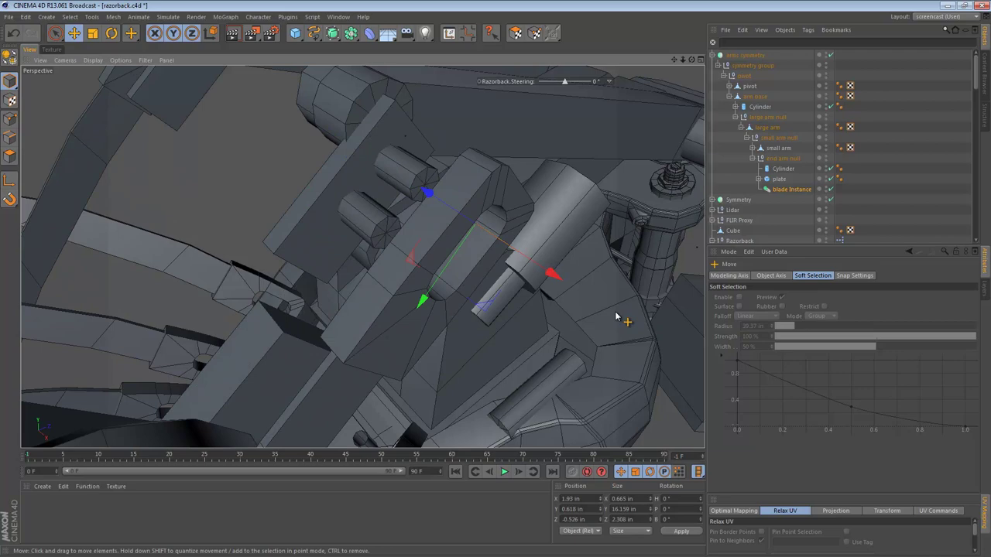
{"action": "key", "text": "ctrl+z"}
Step: Shift the plate's pin to about 0.099 in and its pin Instance to about -0.842 in along Y
{"action": "left_click_drag", "start_coordinate": [435, 219], "coordinate": [414, 183], "text": "alt"}
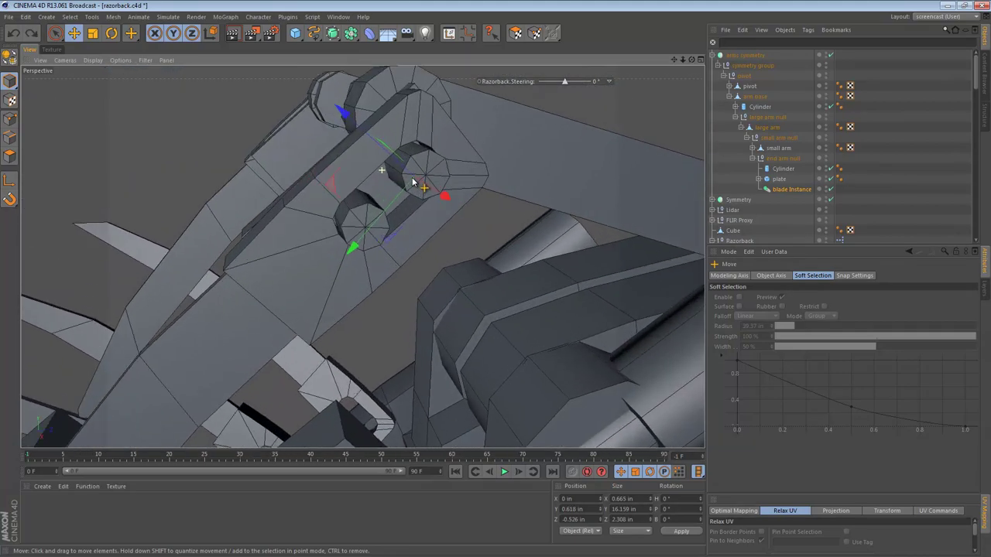
{"action": "left_click", "coordinate": [423, 201]}
{"action": "left_click_drag", "start_coordinate": [434, 220], "coordinate": [414, 191], "text": "alt"}
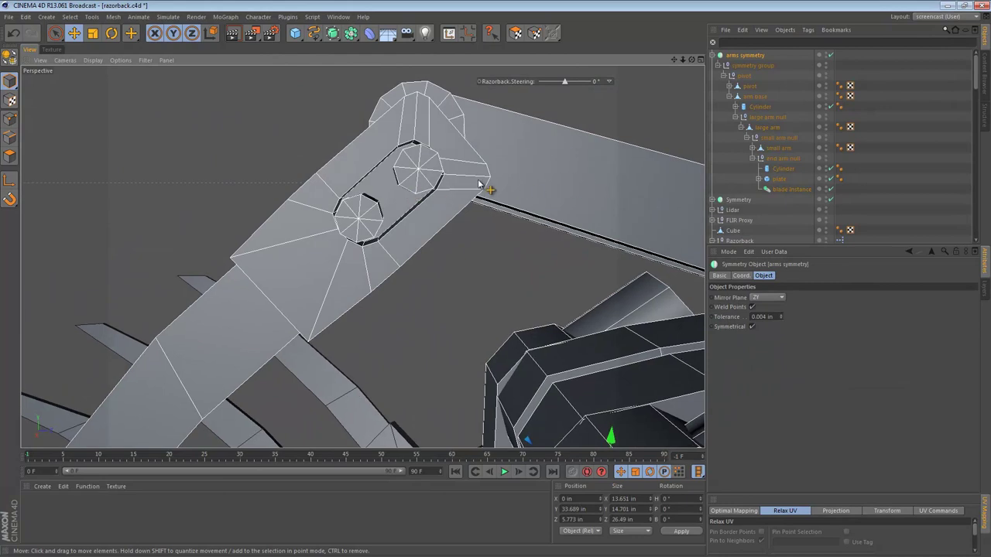
{"action": "left_click", "coordinate": [780, 179]}
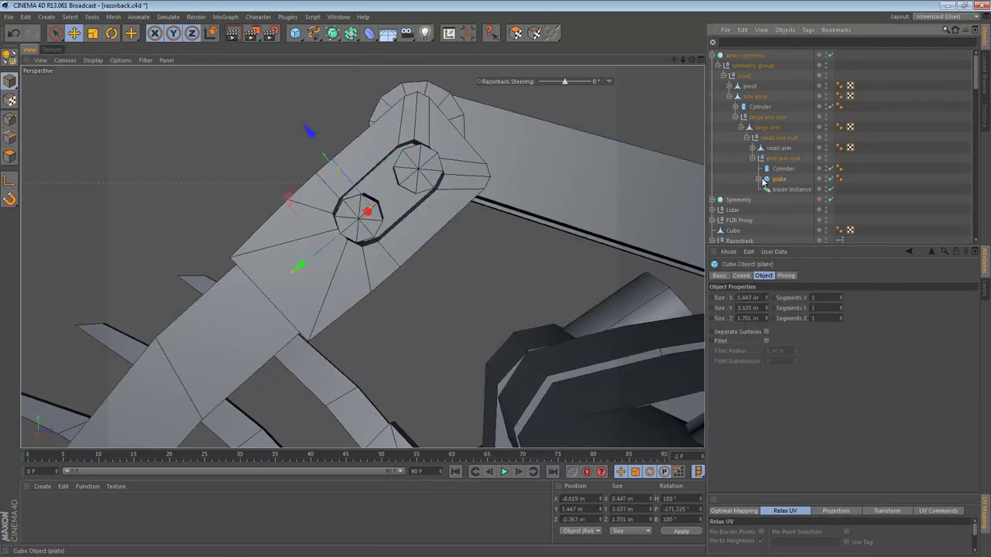
{"action": "left_click", "coordinate": [759, 179]}
{"action": "left_click", "coordinate": [782, 189]}
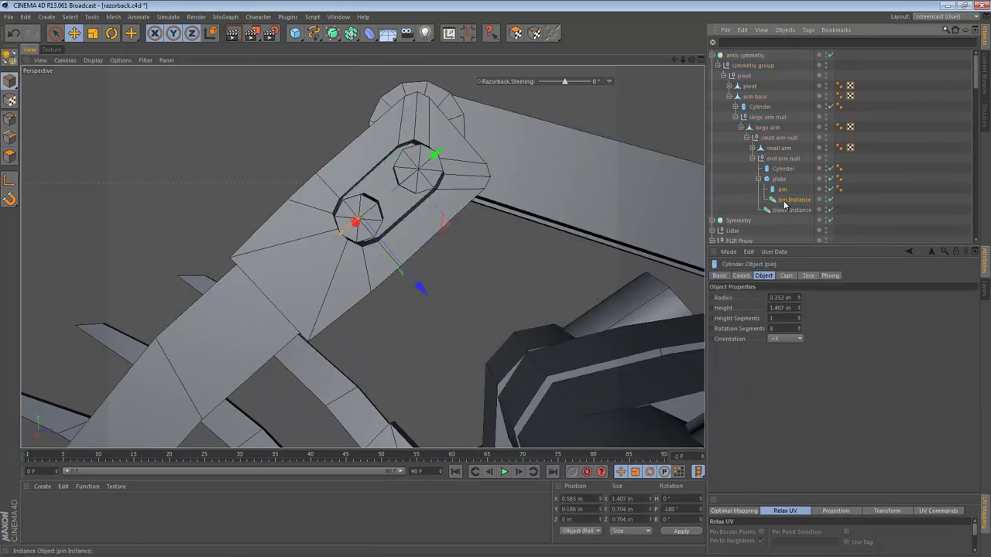
{"action": "left_click", "coordinate": [790, 200], "text": "ctrl"}
{"action": "key", "text": "e"}
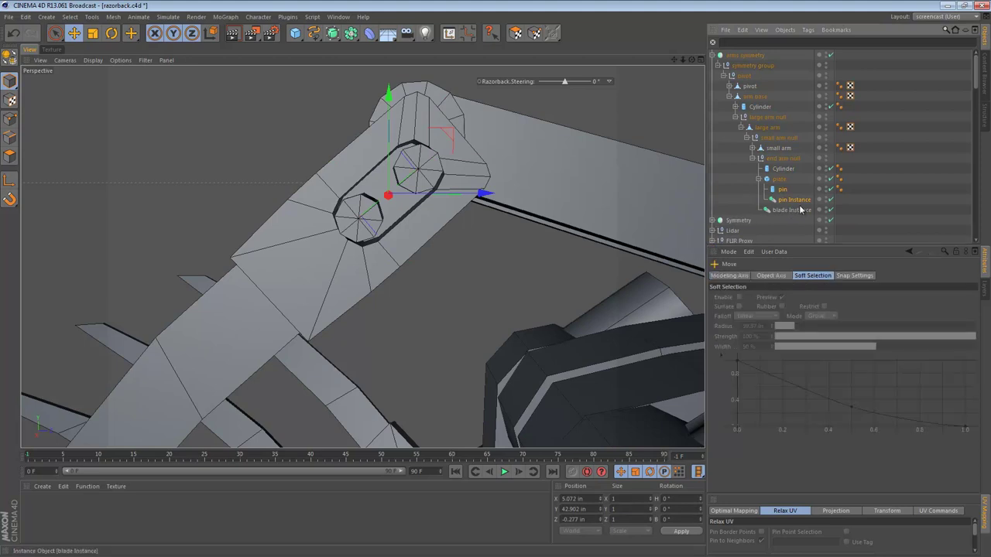
{"action": "left_click", "coordinate": [782, 199], "text": "ctrl"}
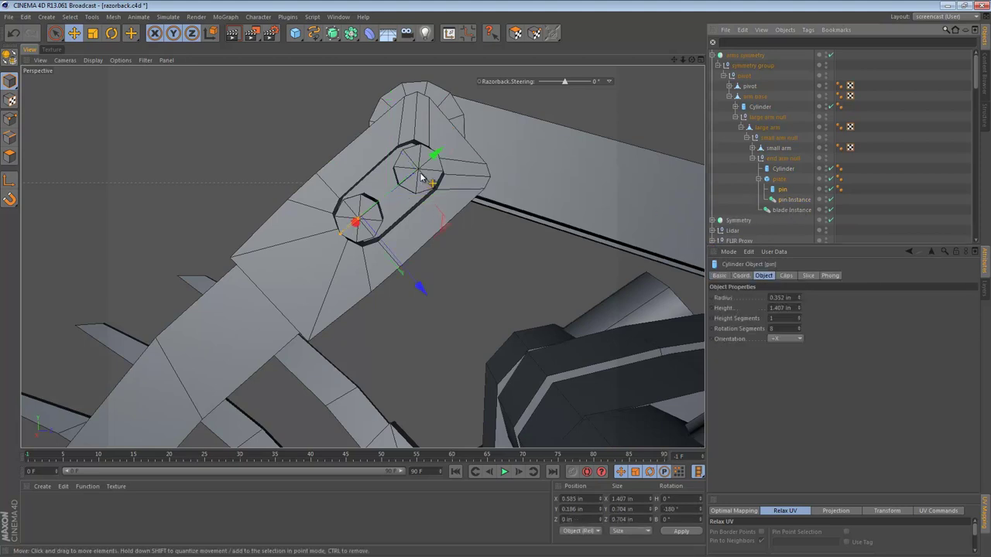
{"action": "left_click_drag", "start_coordinate": [437, 155], "coordinate": [448, 156]}
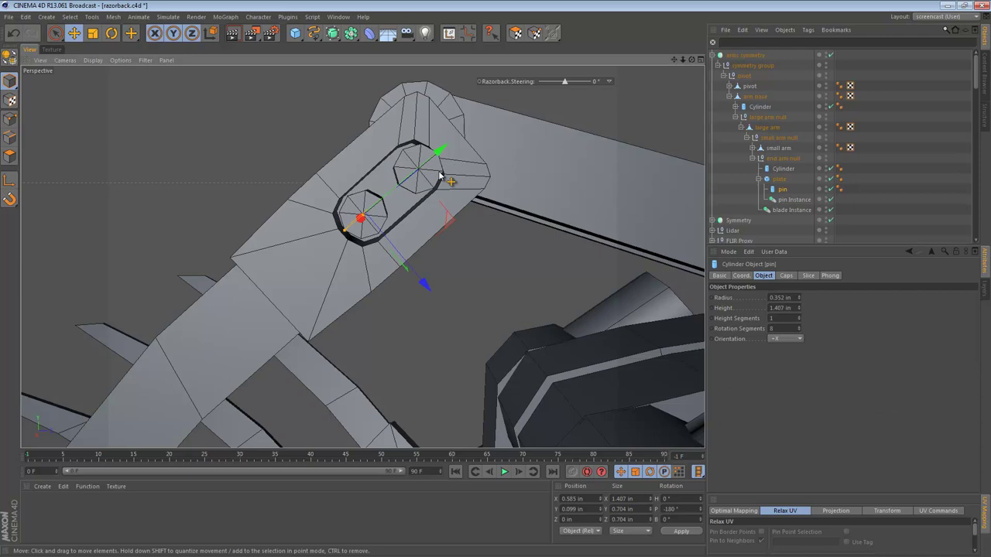
{"action": "left_click", "coordinate": [782, 199]}
{"action": "left_click_drag", "start_coordinate": [475, 194], "coordinate": [530, 241], "text": "alt"}
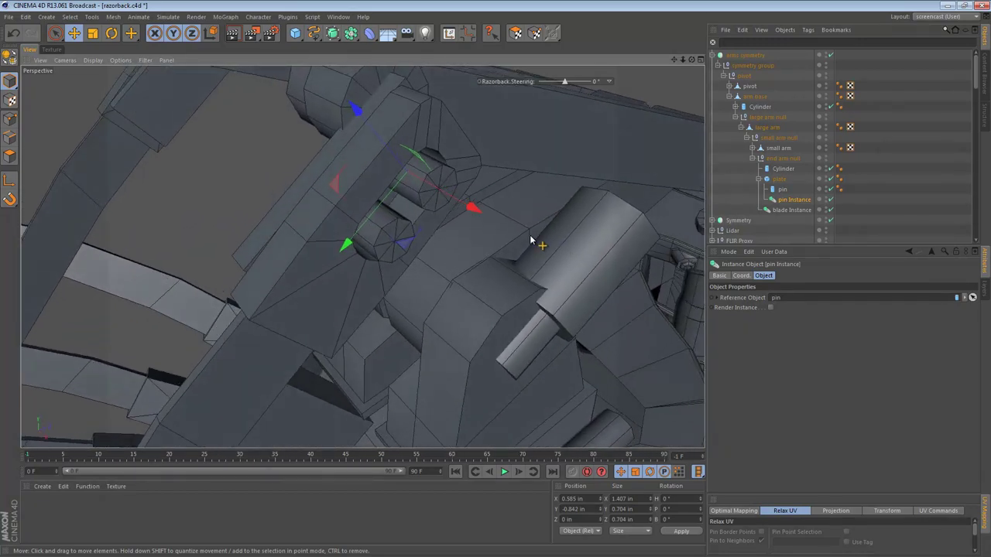
Step: Try banking the pin and pin Instance together to 17°, and undo the rotation
{"action": "left_click", "coordinate": [782, 190], "text": "ctrl"}
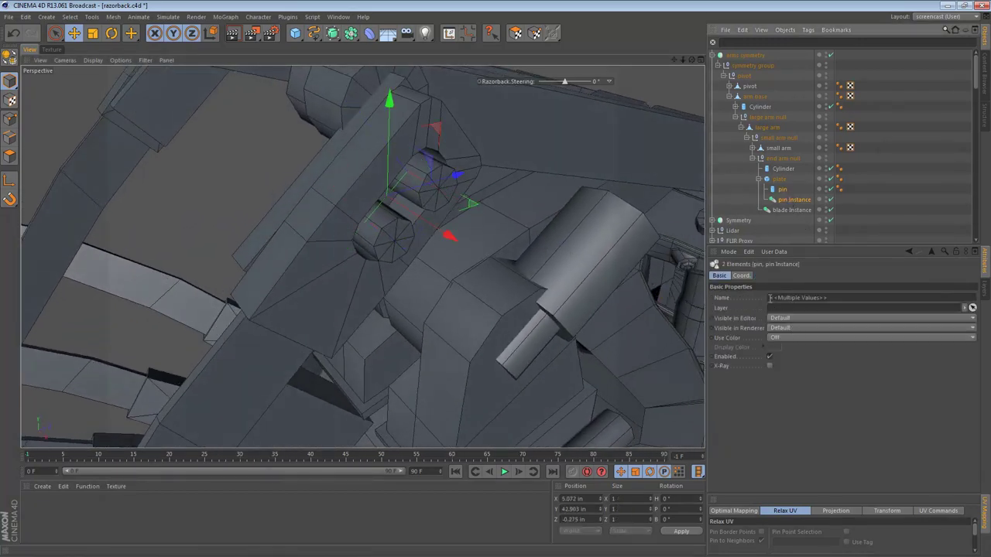
{"action": "left_click", "coordinate": [742, 276]}
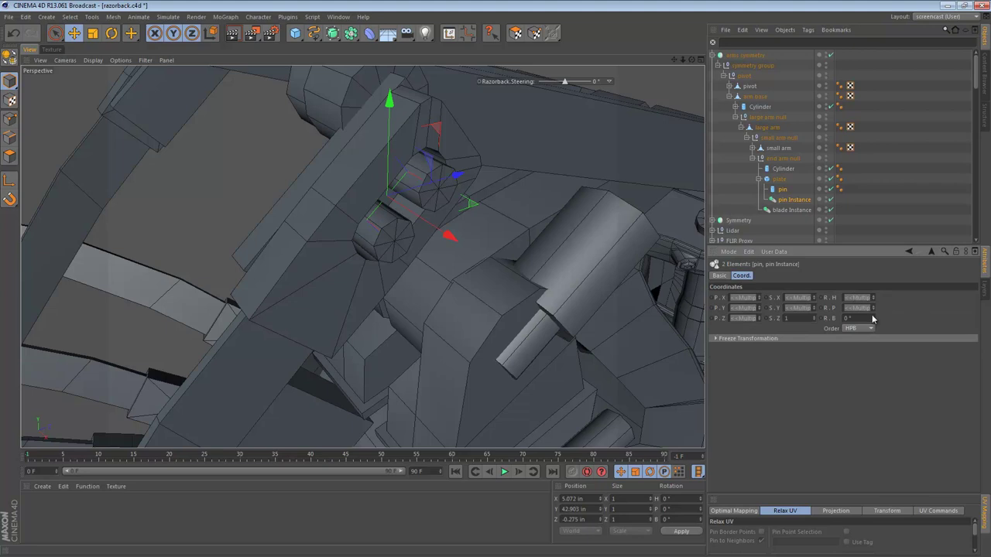
{"action": "left_click_drag", "start_coordinate": [875, 321], "coordinate": [875, 320]}
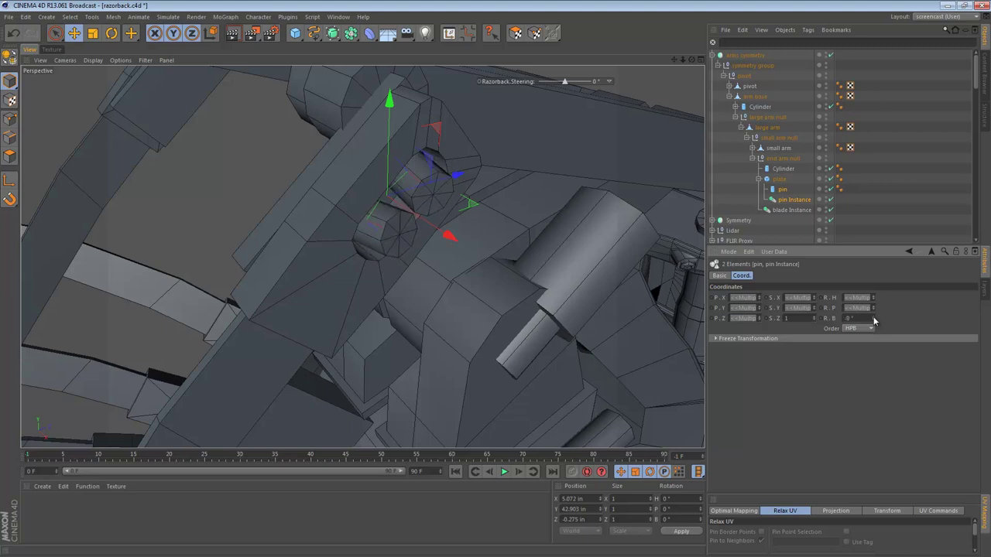
{"action": "left_click_drag", "start_coordinate": [874, 319], "coordinate": [875, 325]}
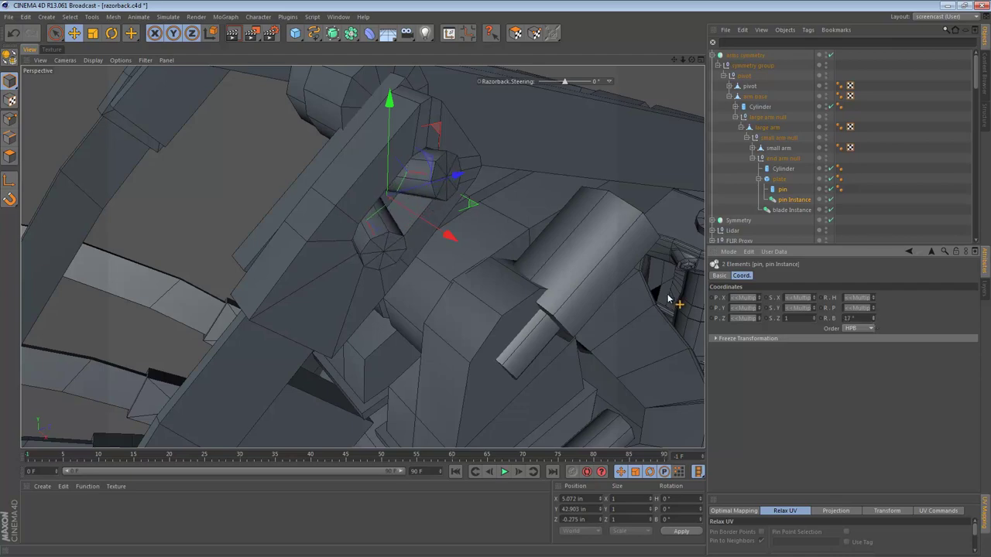
{"action": "left_click_drag", "start_coordinate": [451, 167], "coordinate": [565, 253], "text": "alt"}
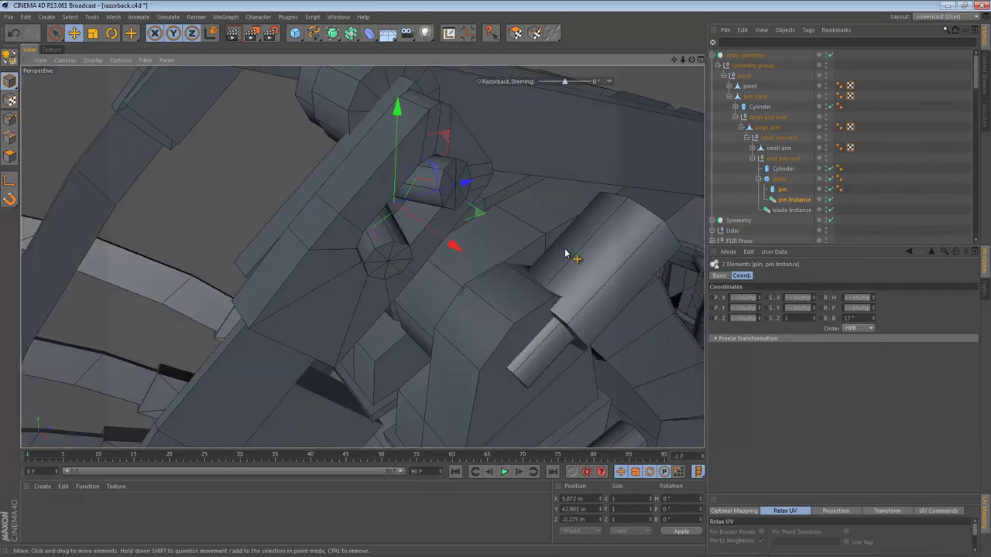
{"action": "key", "text": "ctrl+z"}
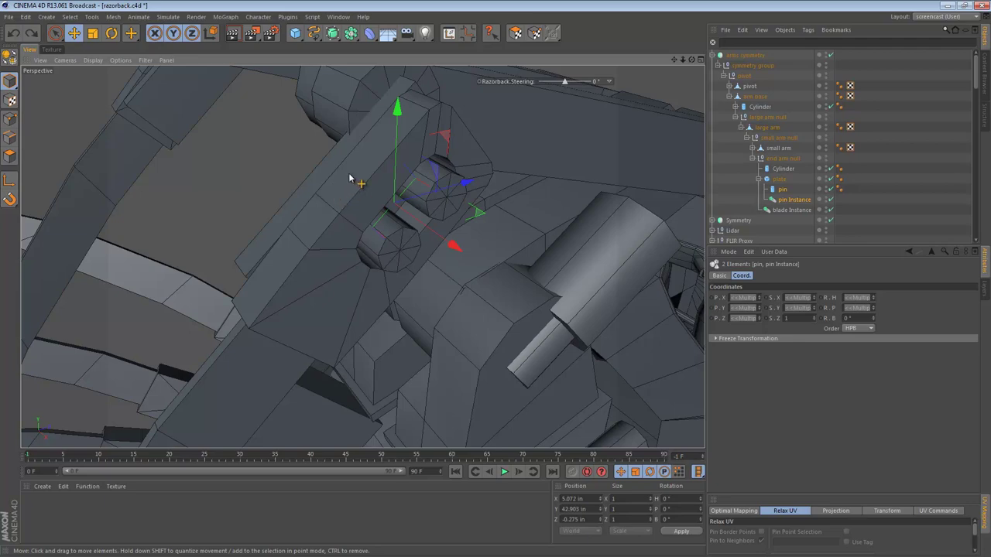
Step: Try swinging the end arm null through its pitch range to test the joint, and undo both rotations
{"action": "left_click_drag", "start_coordinate": [410, 214], "coordinate": [415, 167], "text": "alt"}
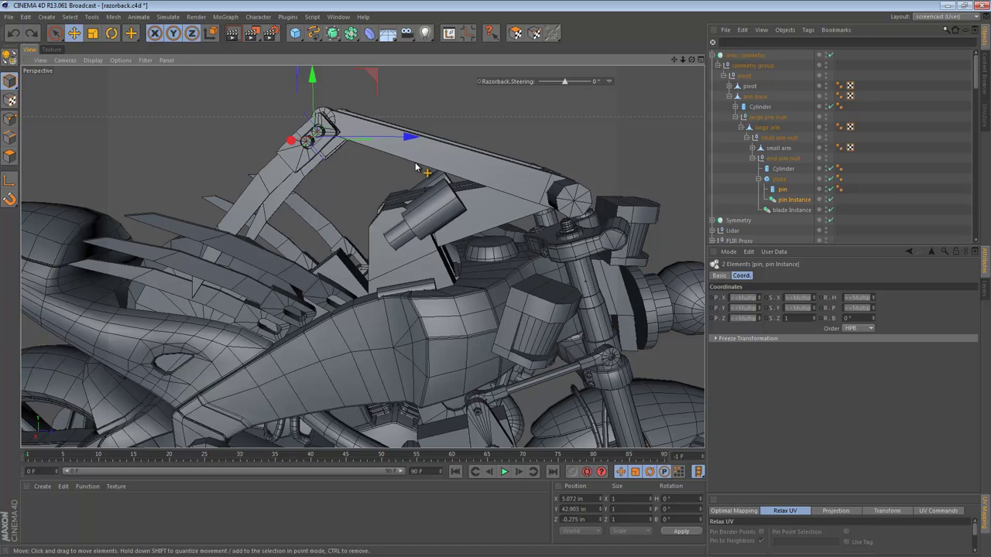
{"action": "left_click_drag", "start_coordinate": [325, 122], "coordinate": [333, 142], "text": "alt"}
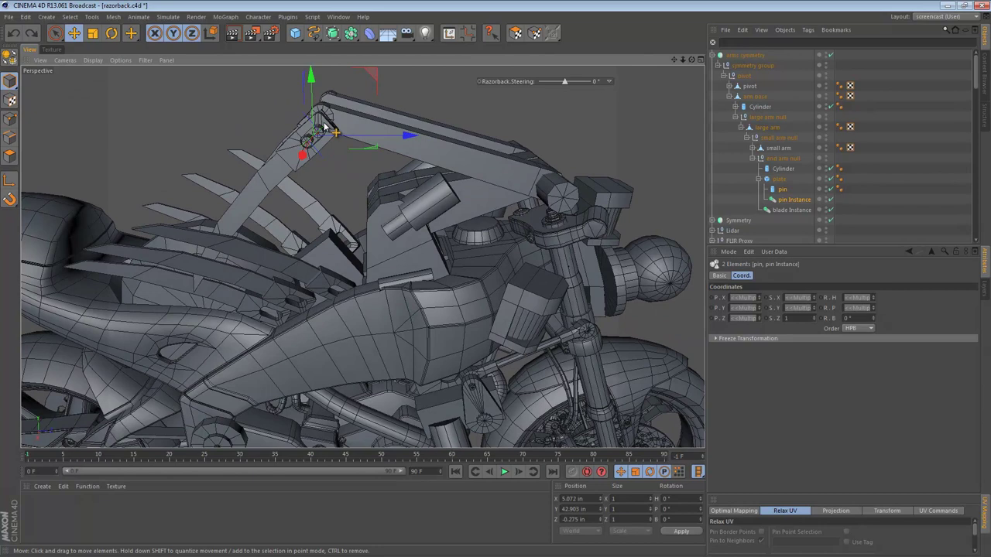
{"action": "left_click", "coordinate": [782, 158]}
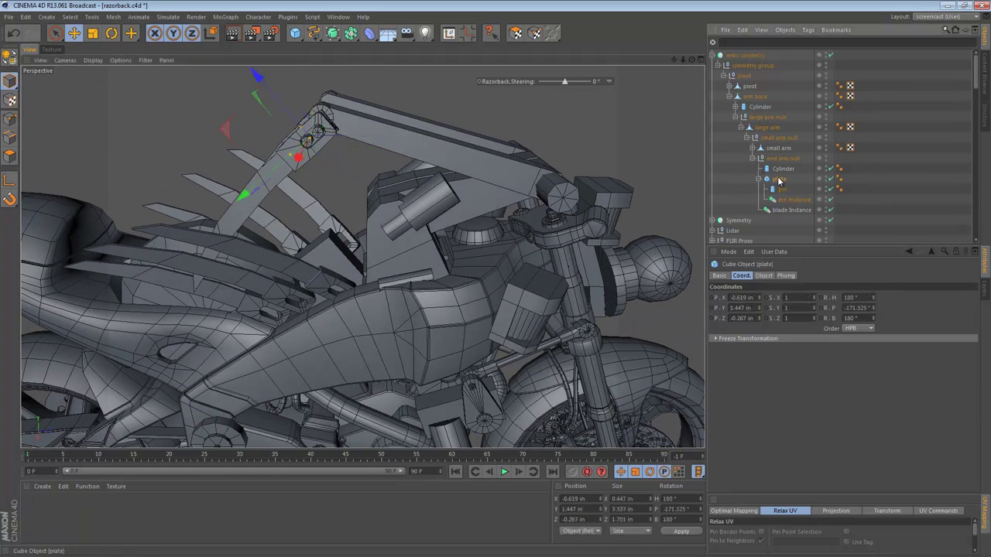
{"action": "key", "text": "r"}
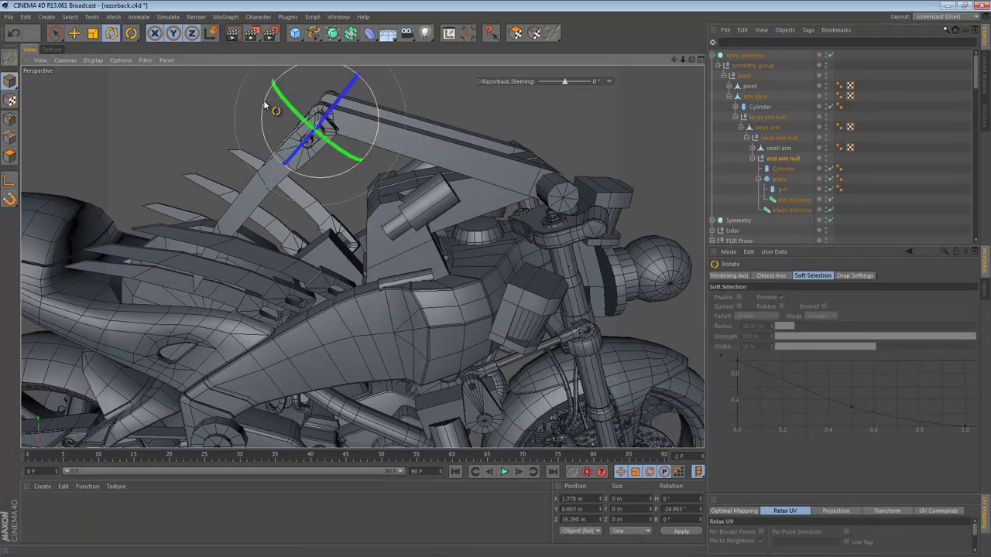
{"action": "left_click_drag", "start_coordinate": [288, 108], "coordinate": [343, 255]}
{"action": "left_click_drag", "start_coordinate": [421, 168], "coordinate": [419, 135], "text": "alt"}
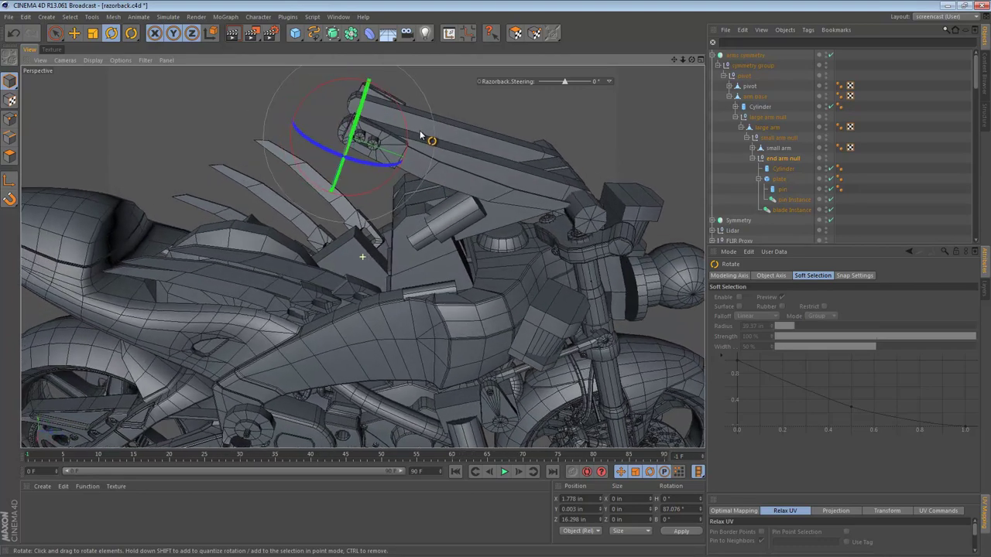
{"action": "left_click_drag", "start_coordinate": [321, 99], "coordinate": [537, 164]}
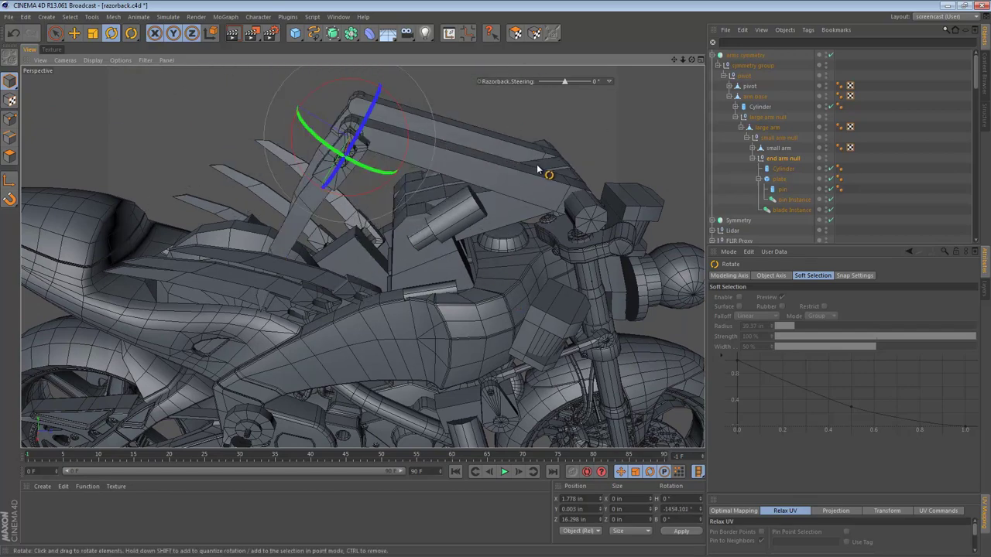
{"action": "key", "text": "ctrl+z"}
{"action": "key", "text": "ctrl+z"}
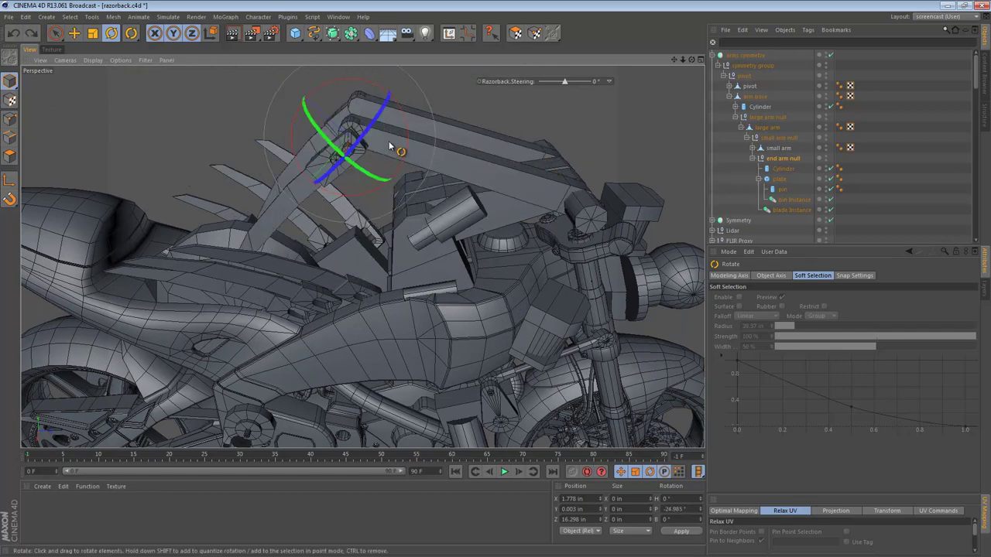
Step: Rotate the end arm null to a pitch of about 88° so the blade folds against the large arm
{"action": "left_click_drag", "start_coordinate": [388, 145], "coordinate": [413, 107]}
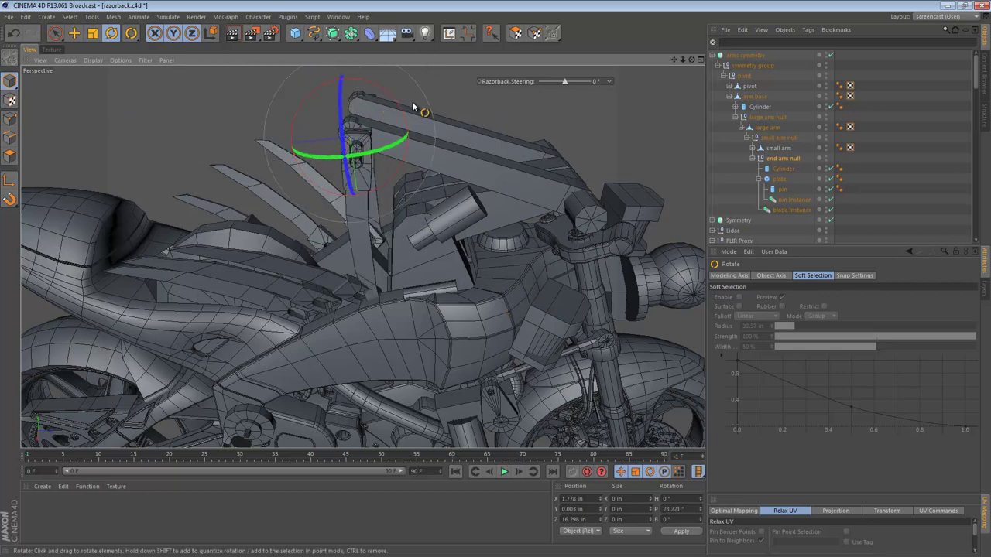
{"action": "key", "text": "ctrl+z"}
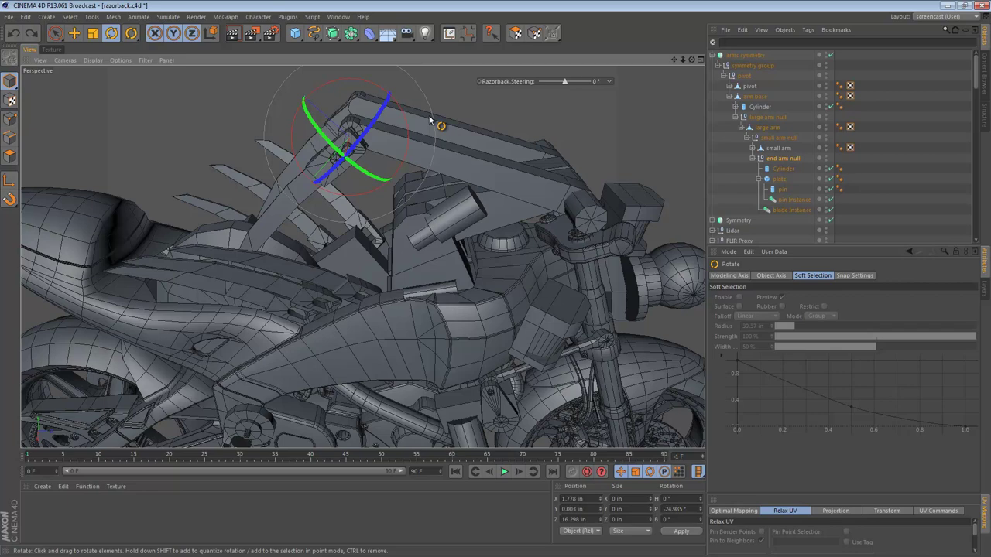
{"action": "left_click_drag", "start_coordinate": [385, 99], "coordinate": [292, 73]}
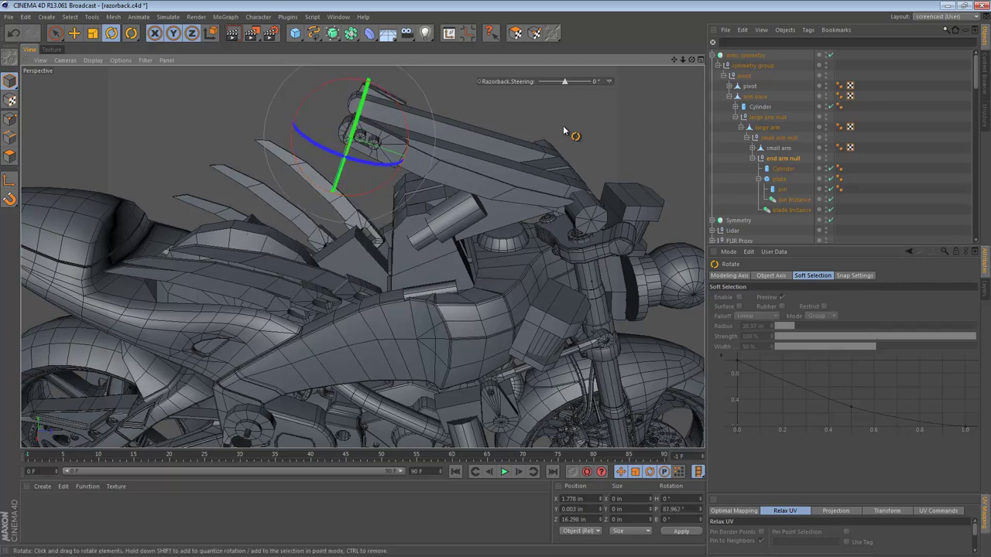
Step: Find the source blade referenced by the blade Instance and shorten its blade mesh along Y to about 12.4 in
{"action": "left_click", "coordinate": [788, 209]}
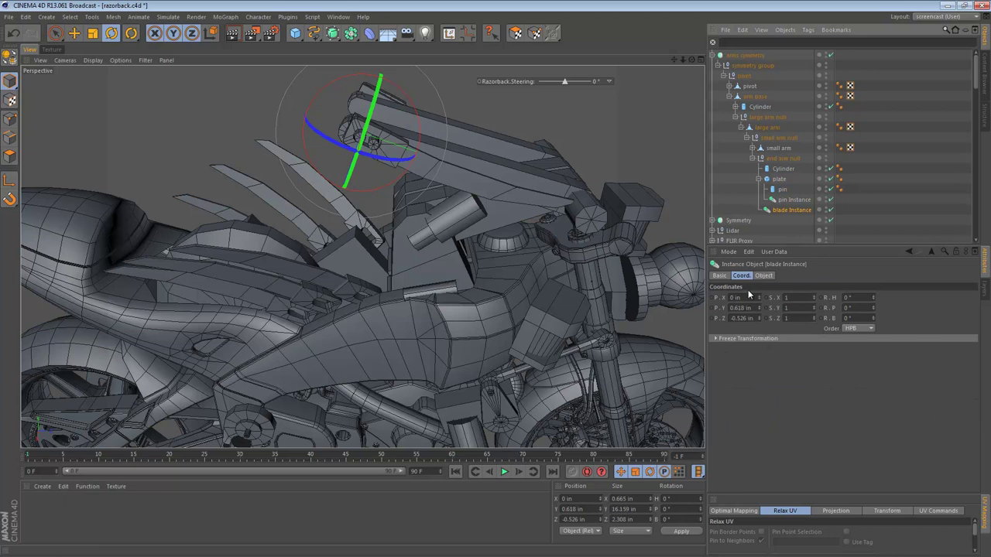
{"action": "left_click", "coordinate": [766, 275]}
{"action": "left_click", "coordinate": [802, 298]}
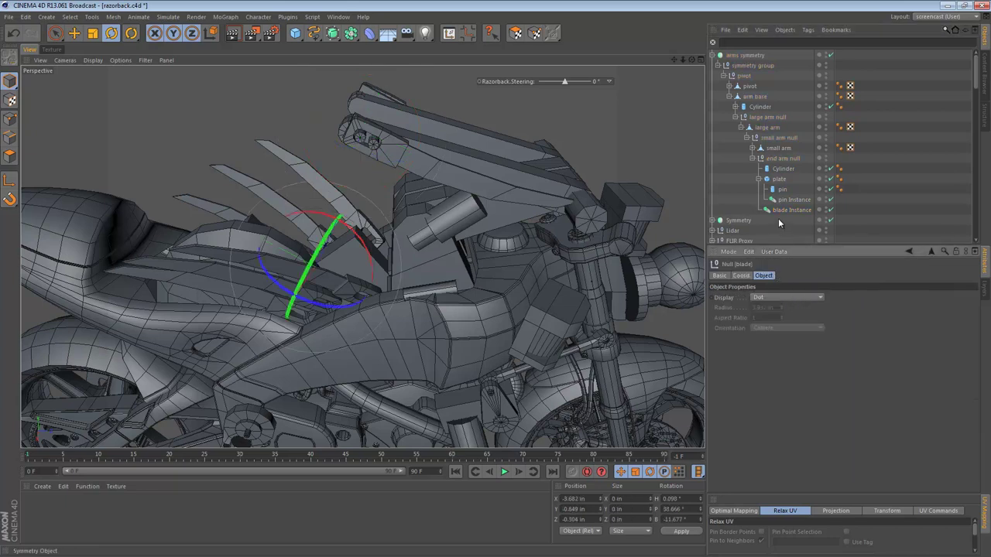
{"action": "scroll", "coordinate": [784, 210], "scroll_direction": "down", "scroll_amount": 5}
{"action": "left_click", "coordinate": [756, 119]}
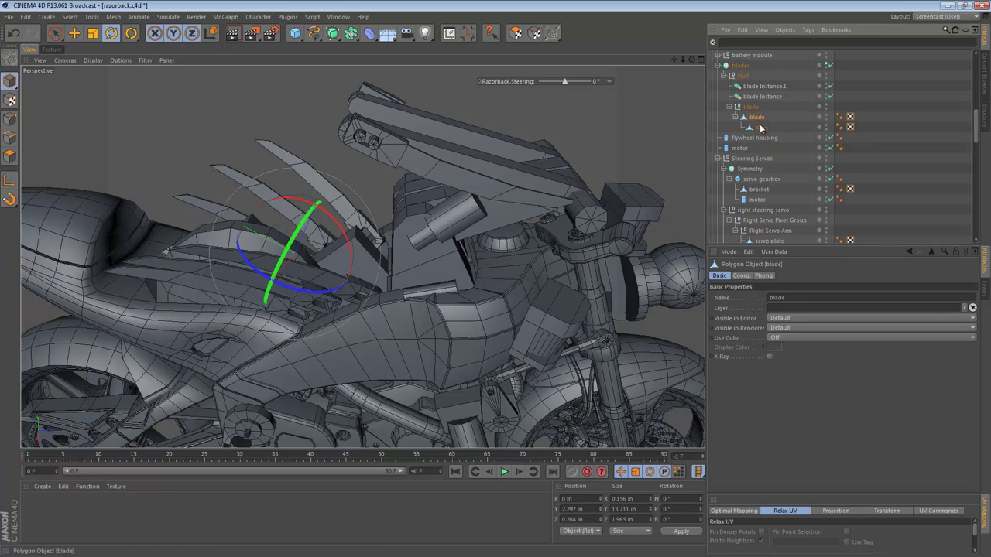
{"action": "key", "text": "t"}
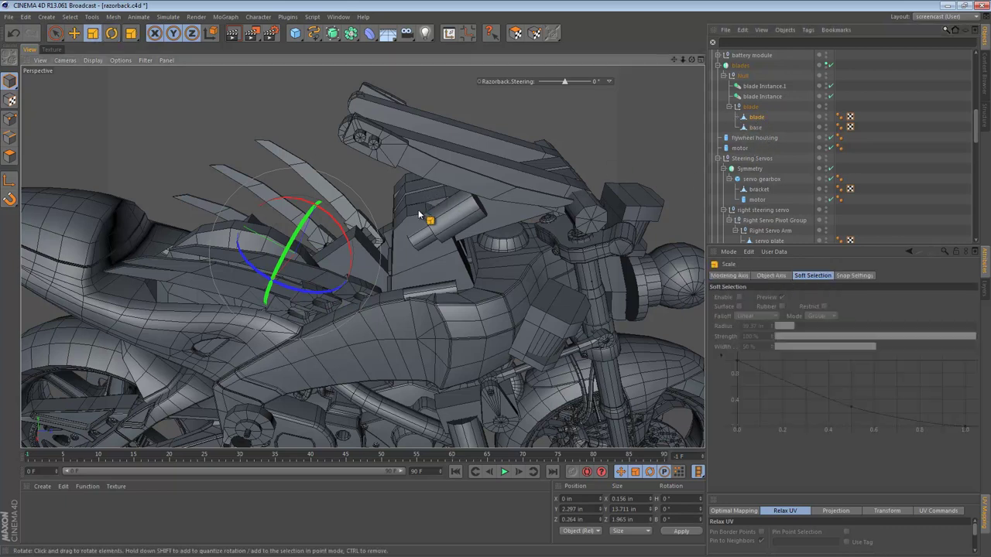
{"action": "left_click_drag", "start_coordinate": [265, 247], "coordinate": [265, 239]}
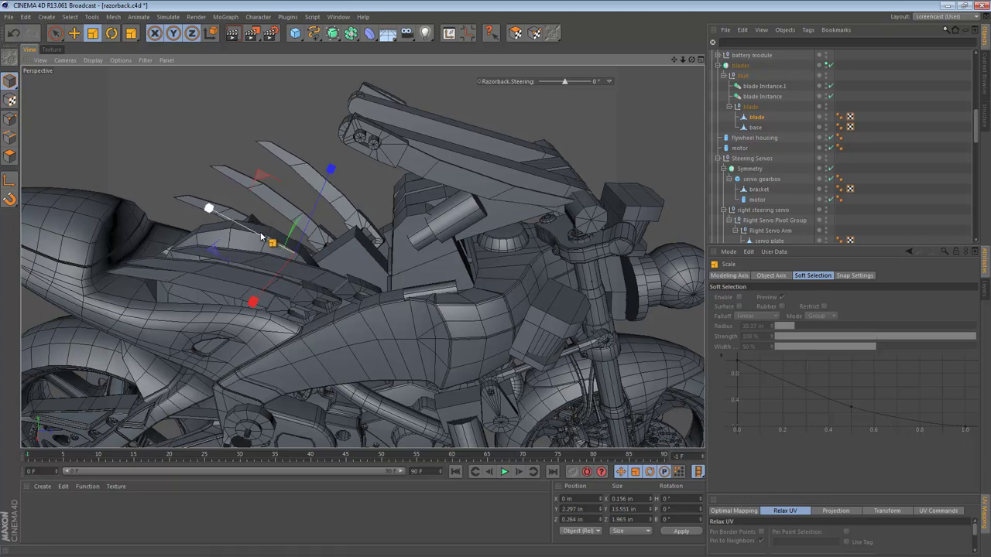
{"action": "key", "text": "ctrl+z"}
{"action": "left_click_drag", "start_coordinate": [209, 211], "coordinate": [85, 156]}
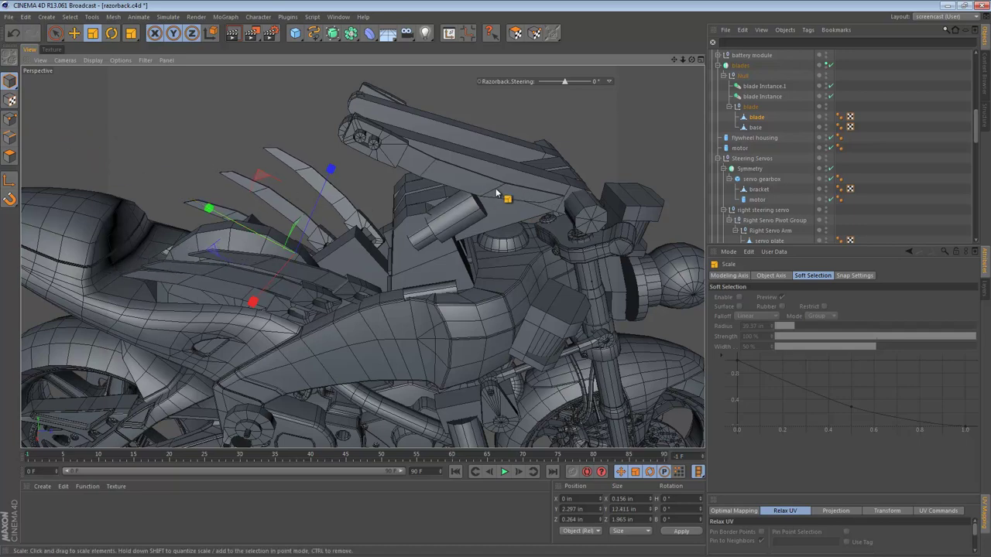
{"action": "left_click_drag", "start_coordinate": [508, 182], "coordinate": [482, 131], "text": "alt"}
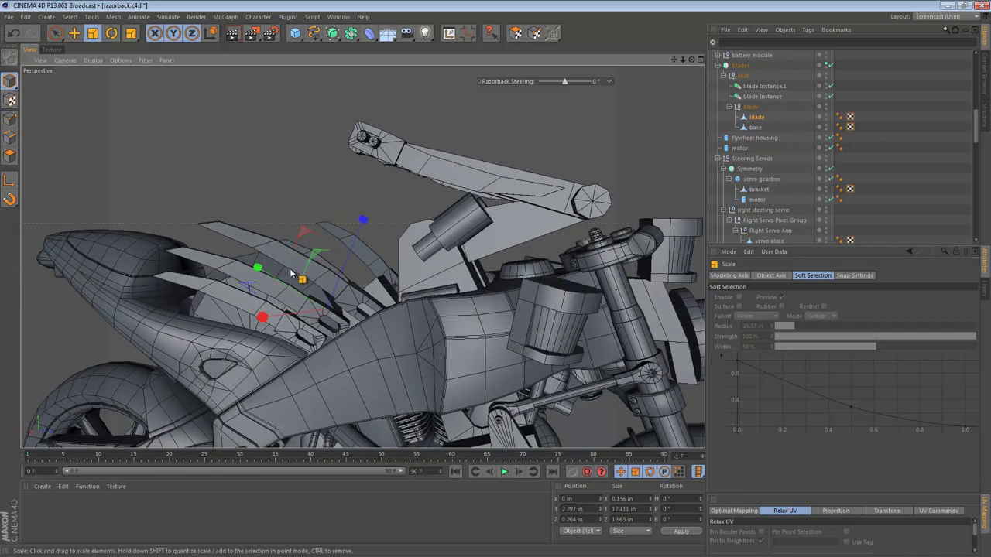
{"action": "left_click_drag", "start_coordinate": [291, 273], "coordinate": [129, 175]}
{"action": "left_click_drag", "start_coordinate": [470, 181], "coordinate": [515, 193], "text": "alt"}
Step: Select the plate under the end arm null and convert it with its pins into an editable polygon object
{"action": "key", "text": "e"}
{"action": "left_click", "coordinate": [521, 176]}
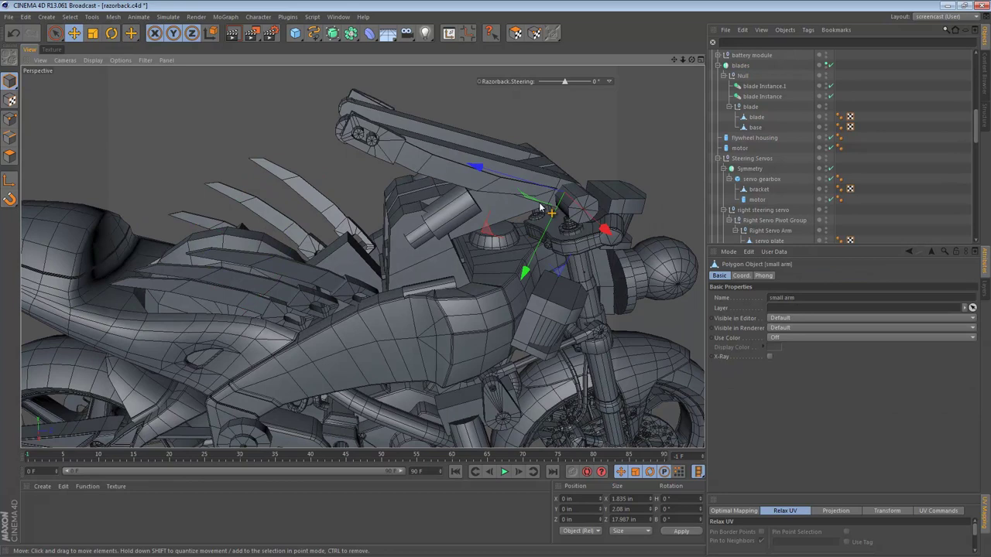
{"action": "left_click", "coordinate": [749, 113]}
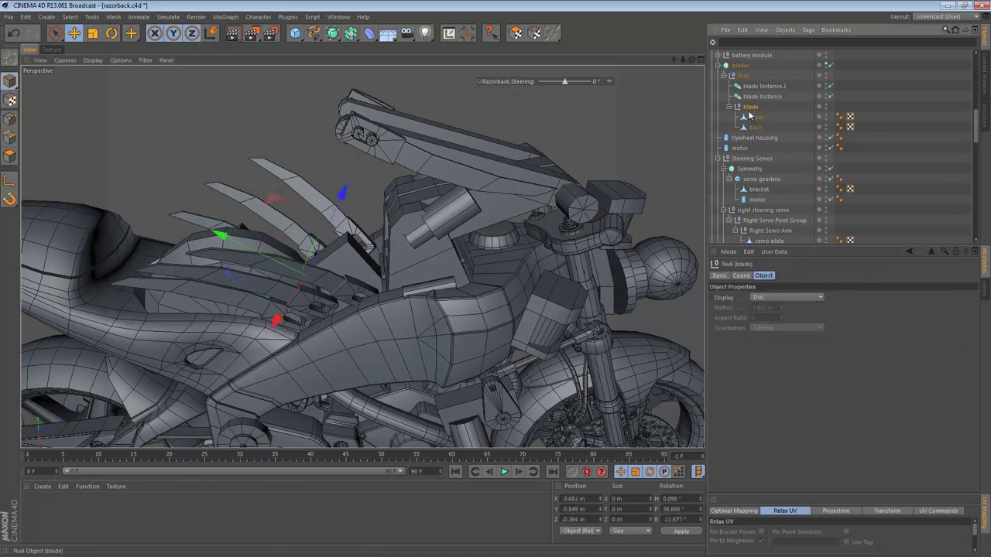
{"action": "scroll", "coordinate": [749, 113], "scroll_direction": "up", "scroll_amount": 5}
{"action": "left_click", "coordinate": [782, 190]}
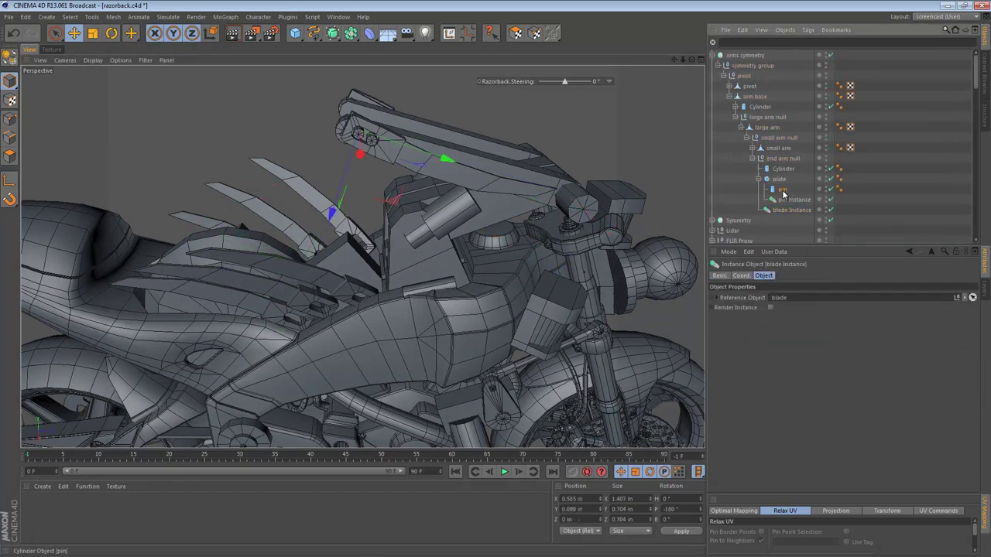
{"action": "left_click", "coordinate": [779, 179]}
{"action": "right_click_drag", "start_coordinate": [355, 126], "coordinate": [470, 126], "text": "alt"}
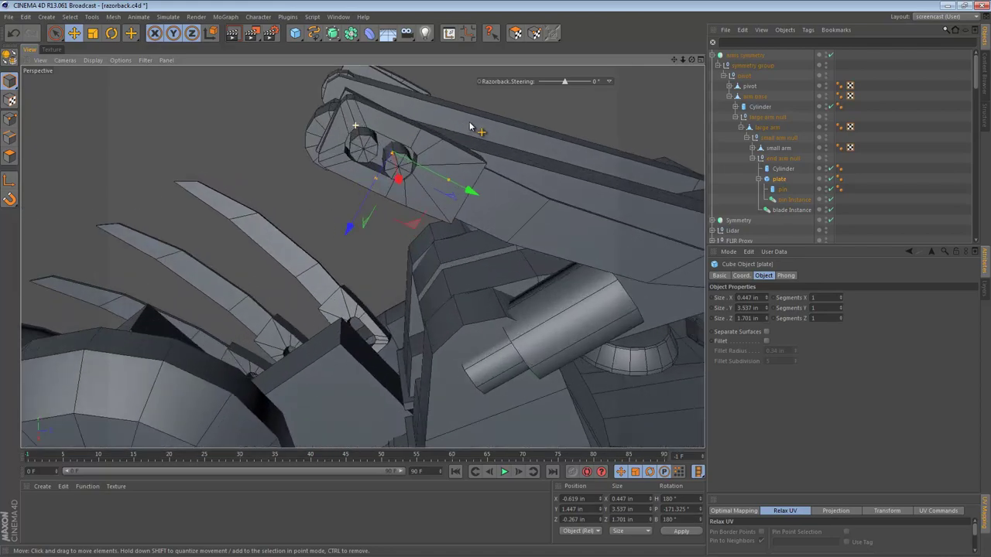
{"action": "left_click_drag", "start_coordinate": [469, 127], "coordinate": [368, 191], "text": "alt"}
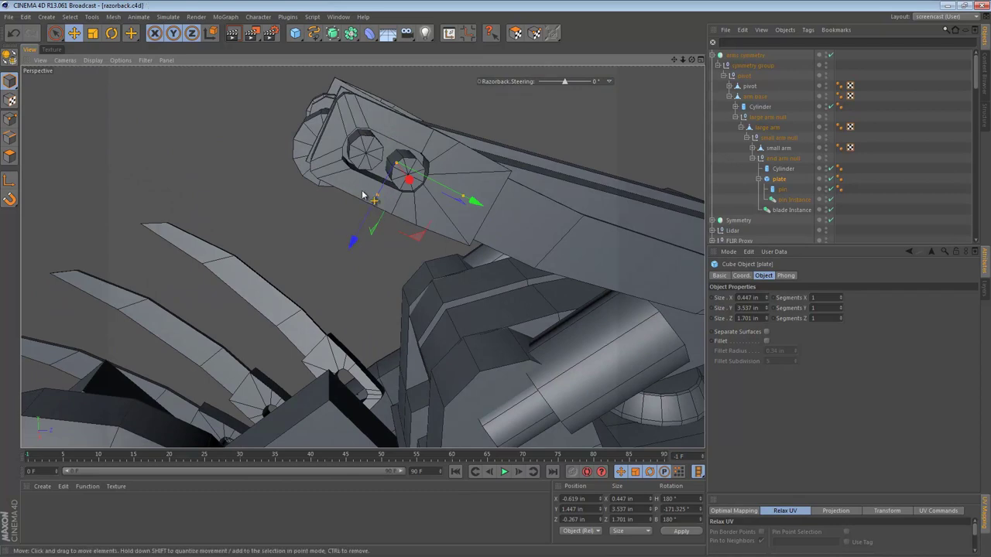
{"action": "key", "text": "c"}
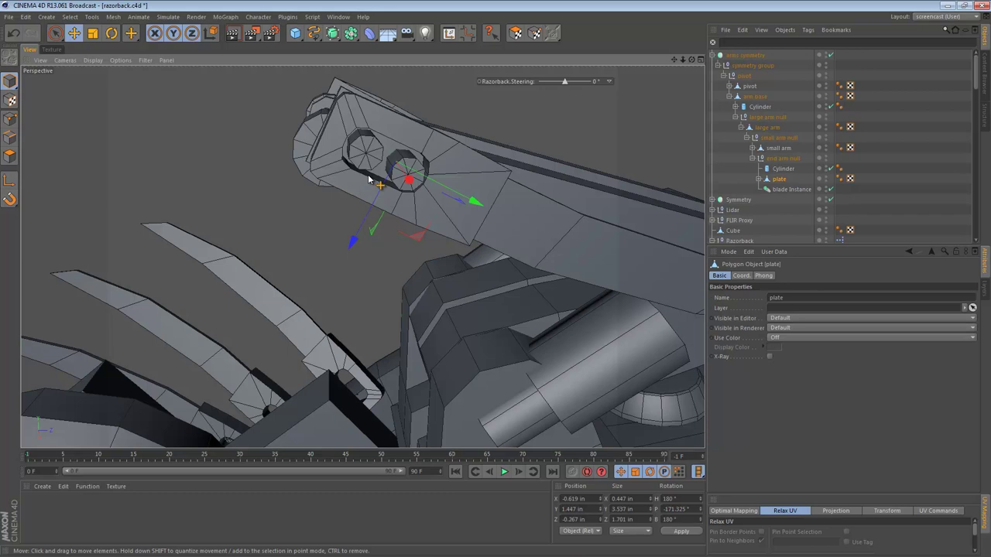
Step: Working in the Right view, extrude the plate's outer end face by about 0.795 in
{"action": "key", "text": "F5"}
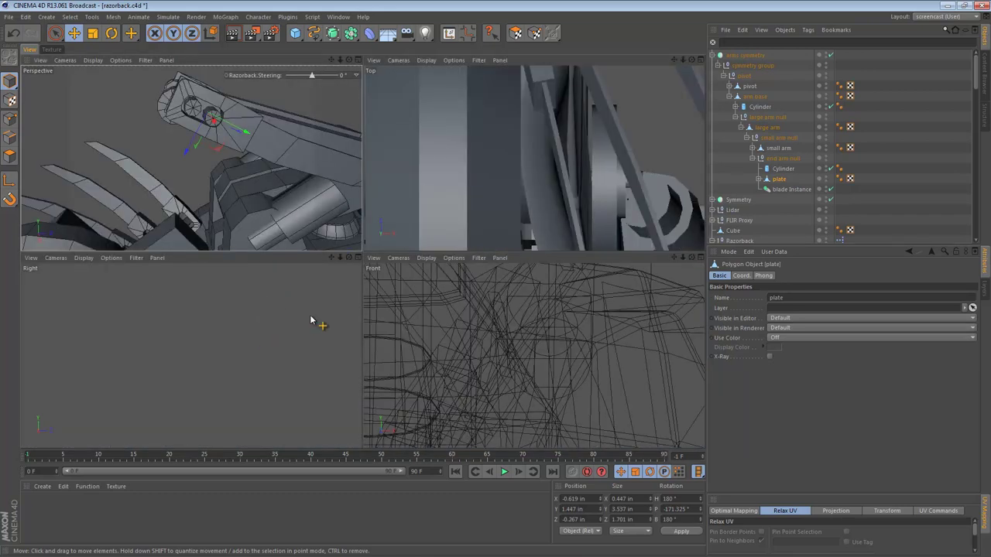
{"action": "middle_click", "coordinate": [304, 303]}
{"action": "key", "text": "o"}
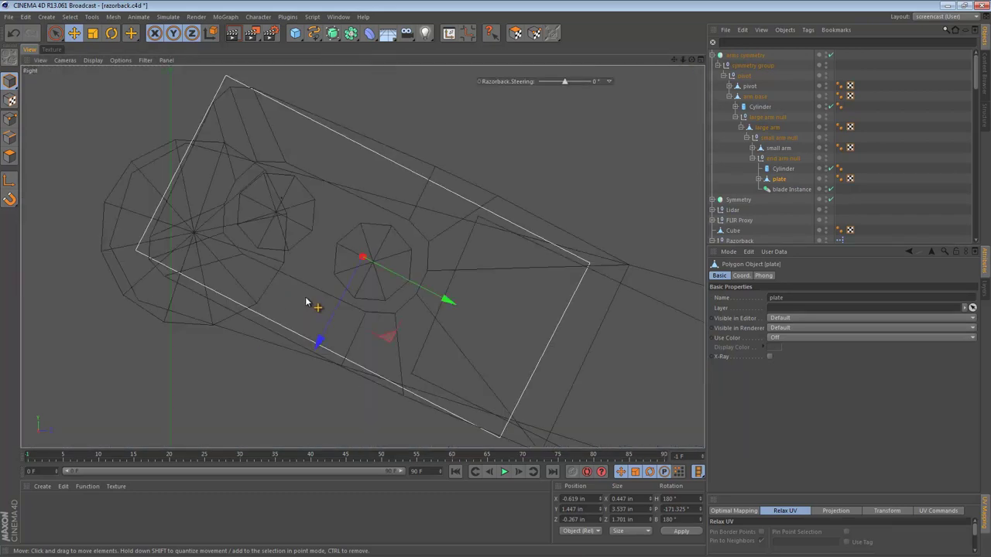
{"action": "right_click_drag", "start_coordinate": [484, 276], "coordinate": [442, 283], "text": "alt"}
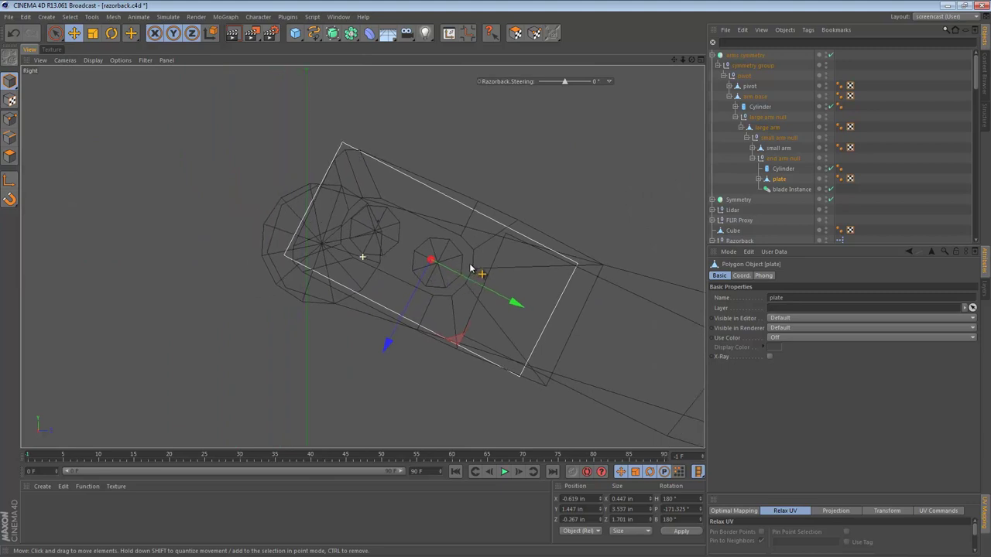
{"action": "left_click", "coordinate": [10, 118]}
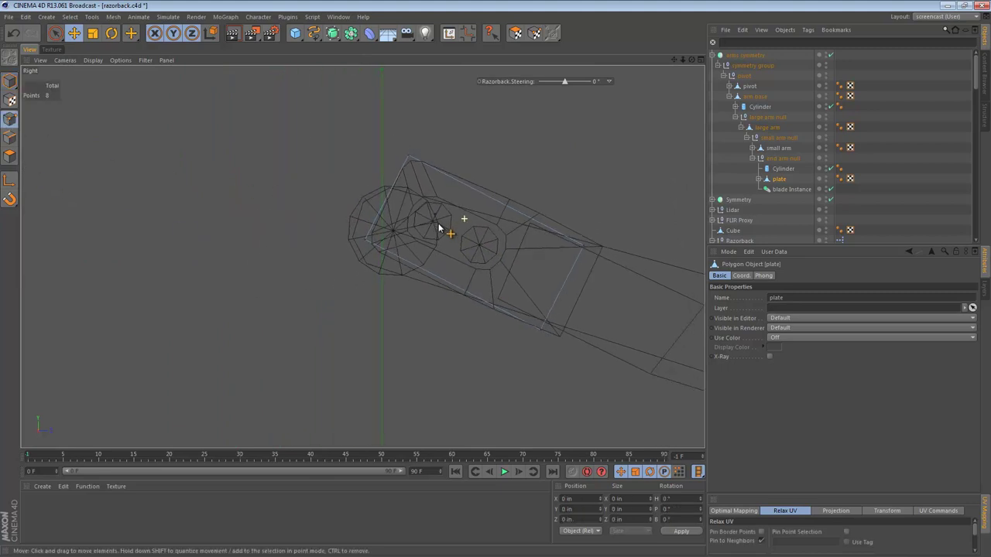
{"action": "middle_click_drag", "start_coordinate": [438, 226], "coordinate": [430, 221], "text": "alt"}
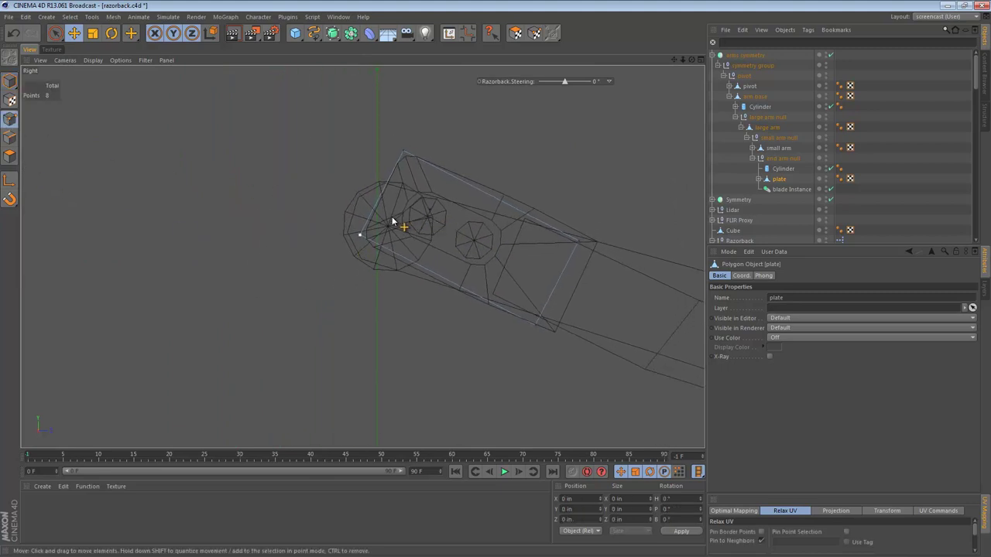
{"action": "left_click", "coordinate": [9, 156]}
{"action": "left_click_drag", "start_coordinate": [296, 119], "coordinate": [496, 300]}
{"action": "key", "text": "d"}
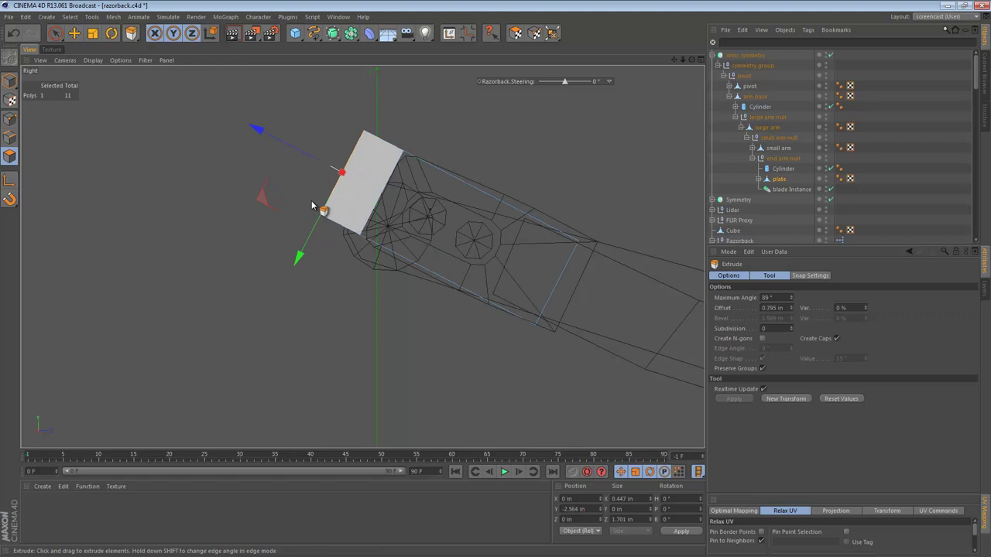
Step: Flare the extruded end by moving its upper corner points to about Y -4.367, Z -1.286 in and lower ones to Y -3.391, Z 2.711 in
{"action": "left_click", "coordinate": [9, 119]}
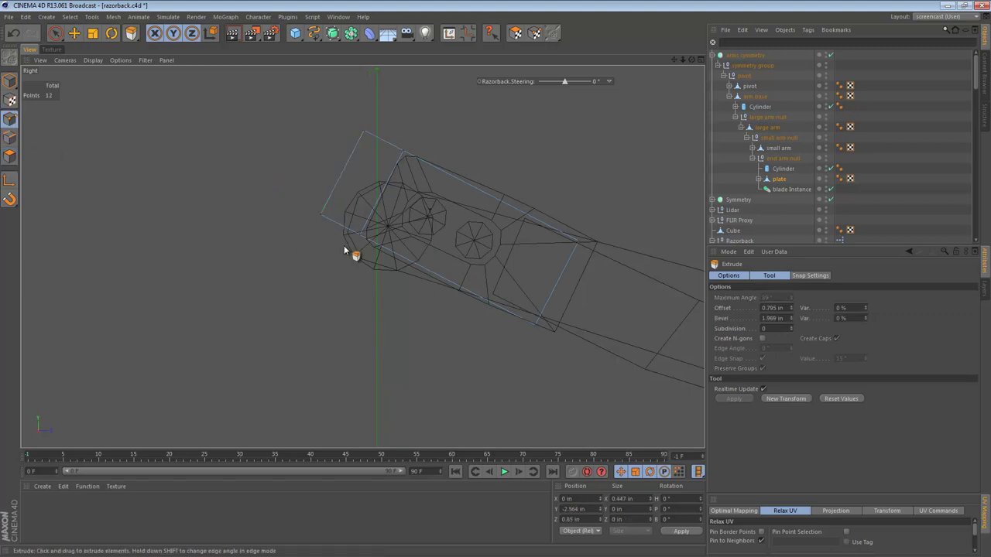
{"action": "key", "text": "e"}
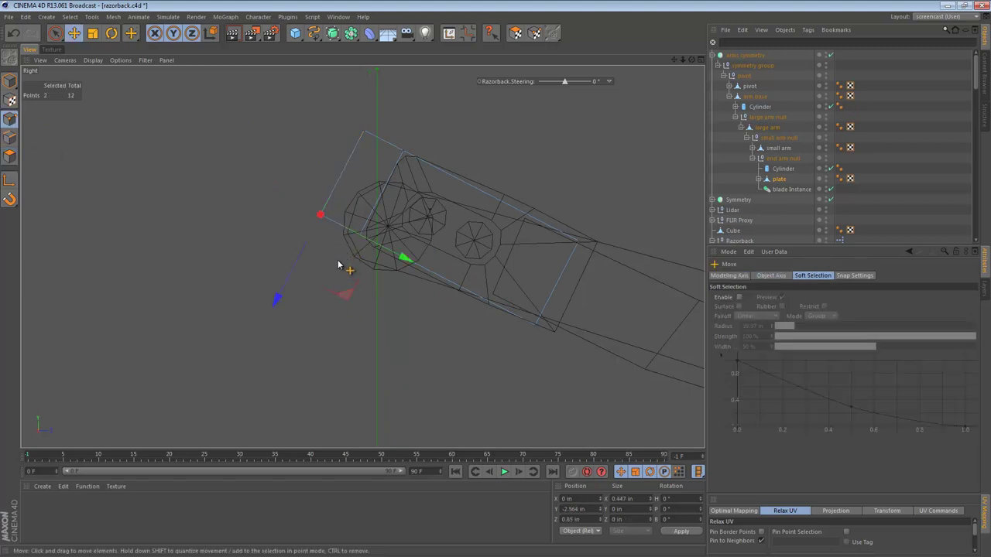
{"action": "left_click_drag", "start_coordinate": [338, 266], "coordinate": [275, 305]}
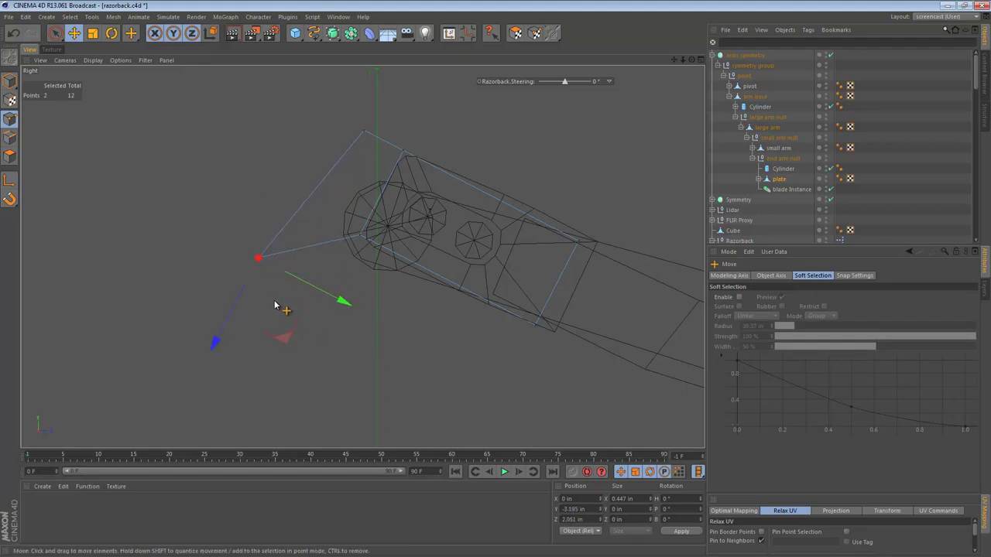
{"action": "left_click_drag", "start_coordinate": [364, 143], "coordinate": [363, 143]}
{"action": "left_click_drag", "start_coordinate": [357, 195], "coordinate": [329, 148]}
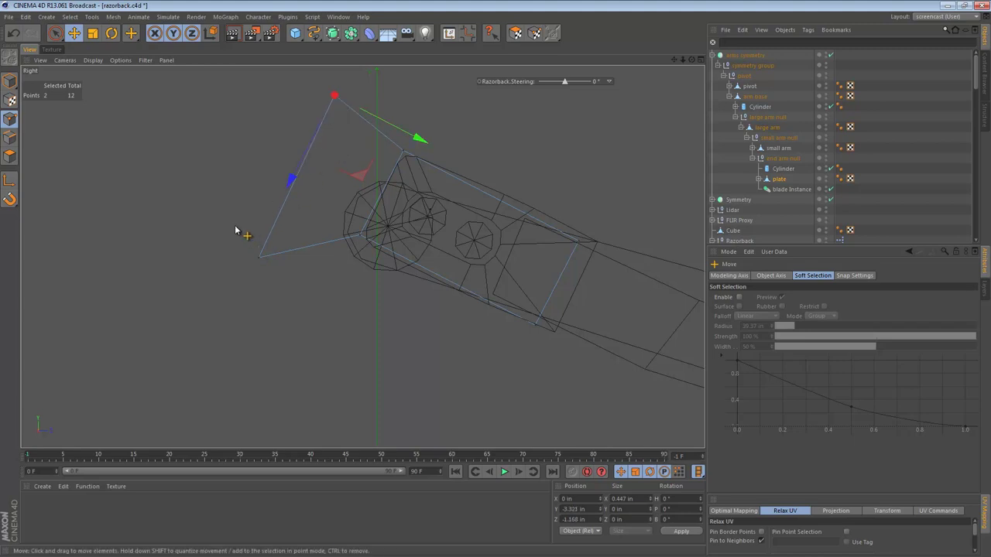
{"action": "left_click_drag", "start_coordinate": [256, 254], "coordinate": [256, 255]}
{"action": "left_click_drag", "start_coordinate": [288, 283], "coordinate": [251, 319]}
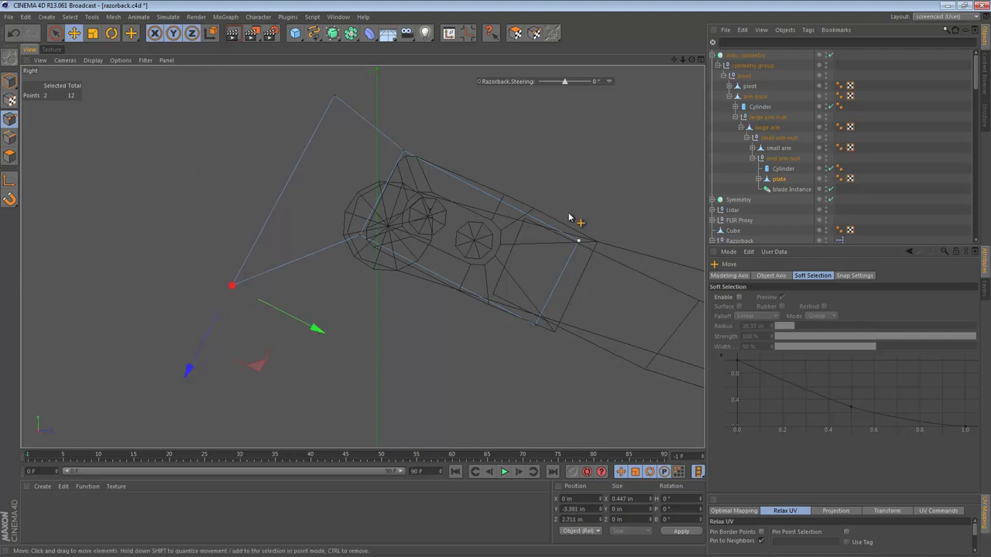
{"action": "right_click_drag", "start_coordinate": [491, 285], "coordinate": [477, 279], "text": "alt"}
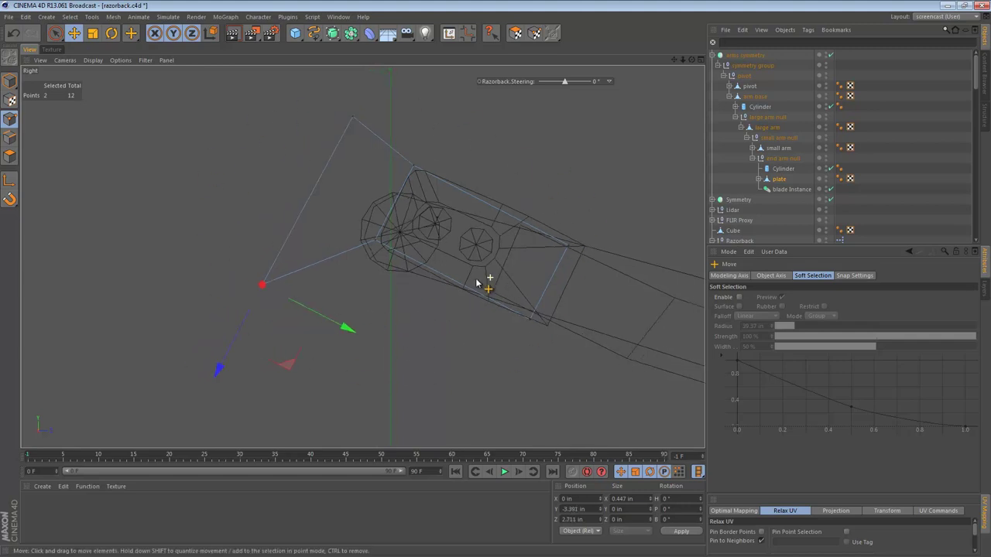
{"action": "middle_click_drag", "start_coordinate": [475, 282], "coordinate": [446, 319], "text": "alt"}
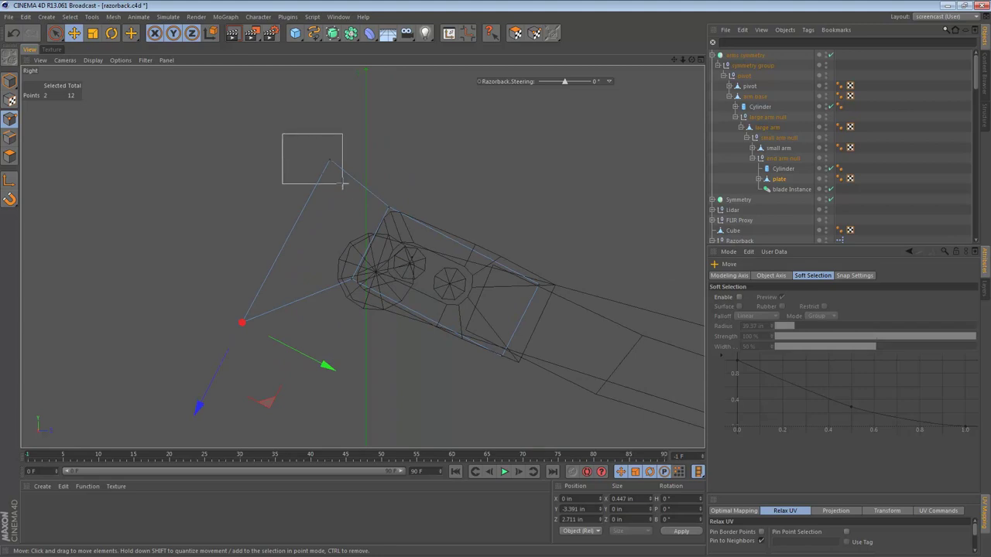
{"action": "left_click_drag", "start_coordinate": [343, 184], "coordinate": [296, 169]}
Step: Bevel the flared end's upper corner edge by about 0.972 in and its lower corner edge by about 0.839 in
{"action": "left_click", "coordinate": [7, 138]}
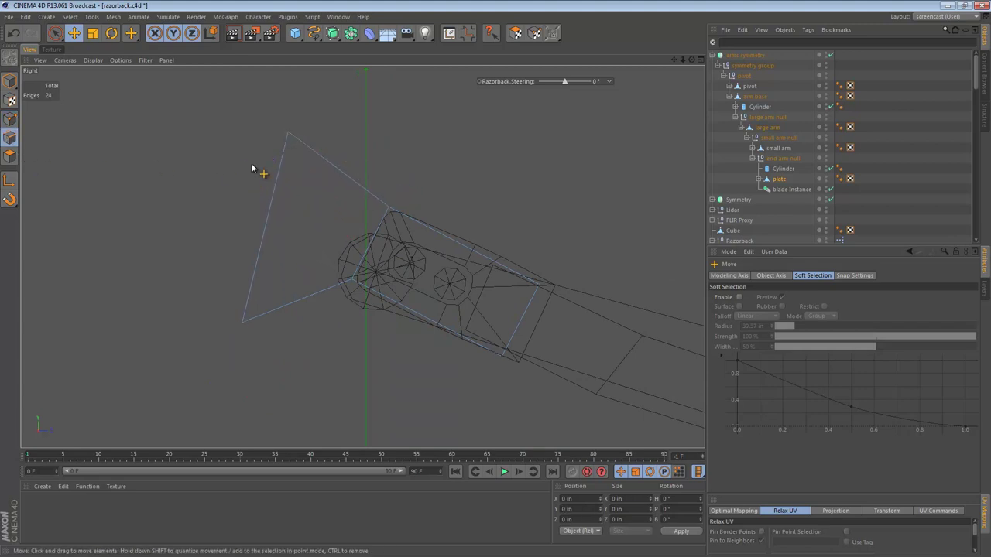
{"action": "left_click_drag", "start_coordinate": [282, 129], "coordinate": [309, 158]}
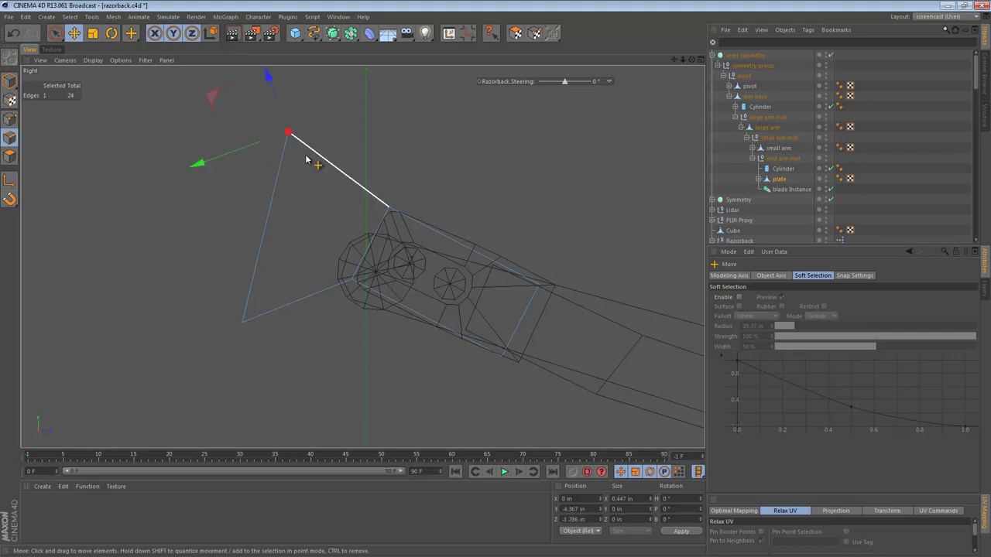
{"action": "key", "text": "m"}
{"action": "key", "text": "s"}
{"action": "left_click_drag", "start_coordinate": [486, 302], "coordinate": [499, 300]}
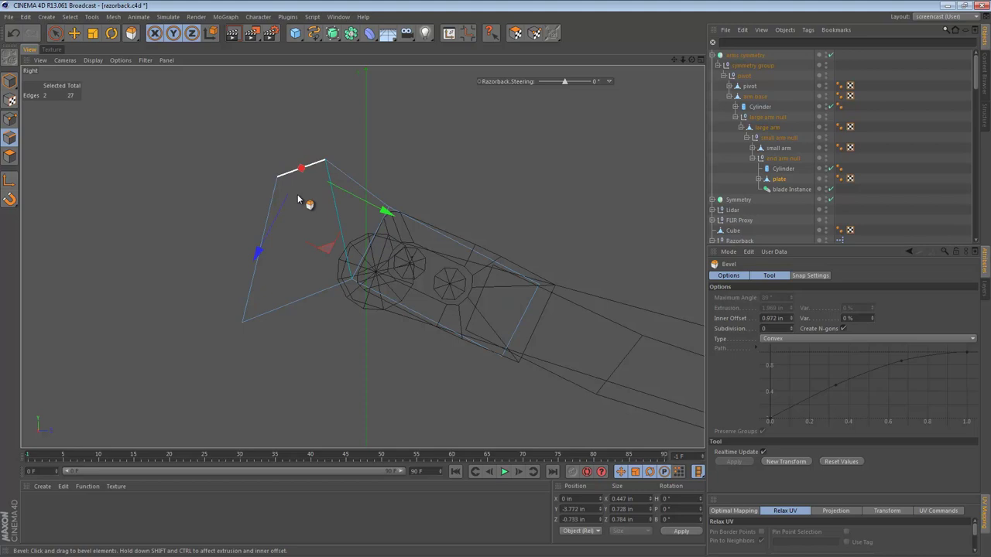
{"action": "middle_click_drag", "start_coordinate": [279, 313], "coordinate": [292, 288], "text": "alt"}
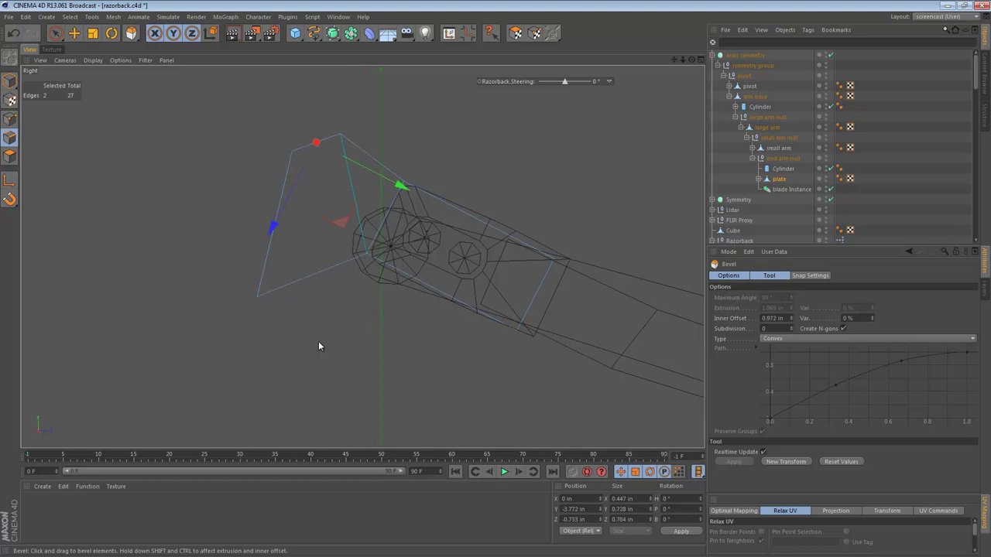
{"action": "left_click_drag", "start_coordinate": [273, 341], "coordinate": [499, 304]}
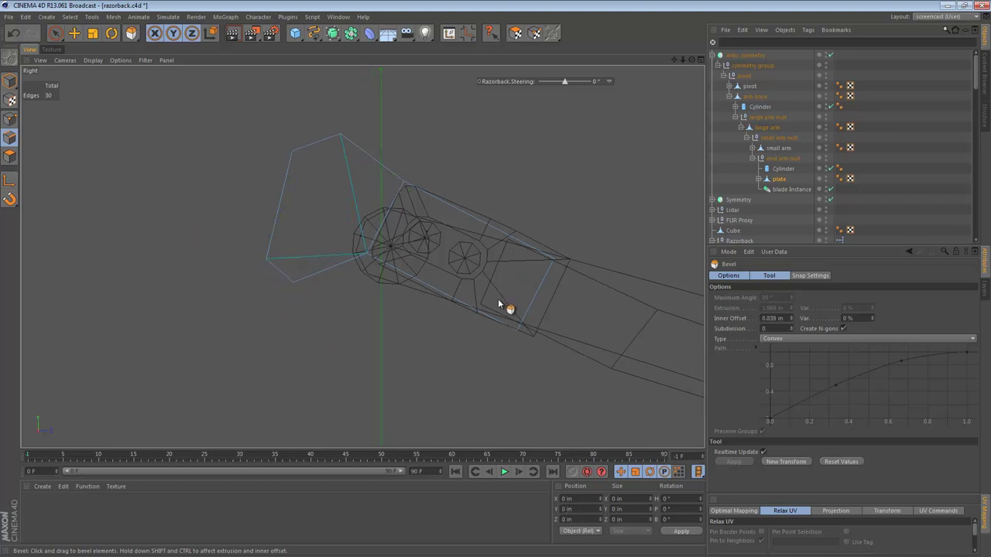
Step: Spread the beveled edges outward, moving the outer upper one to about Y -5.264, Z -0.1 in and the lowest to Y -3.408, Z 3.73 in
{"action": "left_click_drag", "start_coordinate": [273, 339], "coordinate": [232, 390]}
{"action": "key", "text": "e"}
{"action": "left_click_drag", "start_coordinate": [319, 149], "coordinate": [319, 150]}
{"action": "left_click_drag", "start_coordinate": [321, 206], "coordinate": [283, 193]}
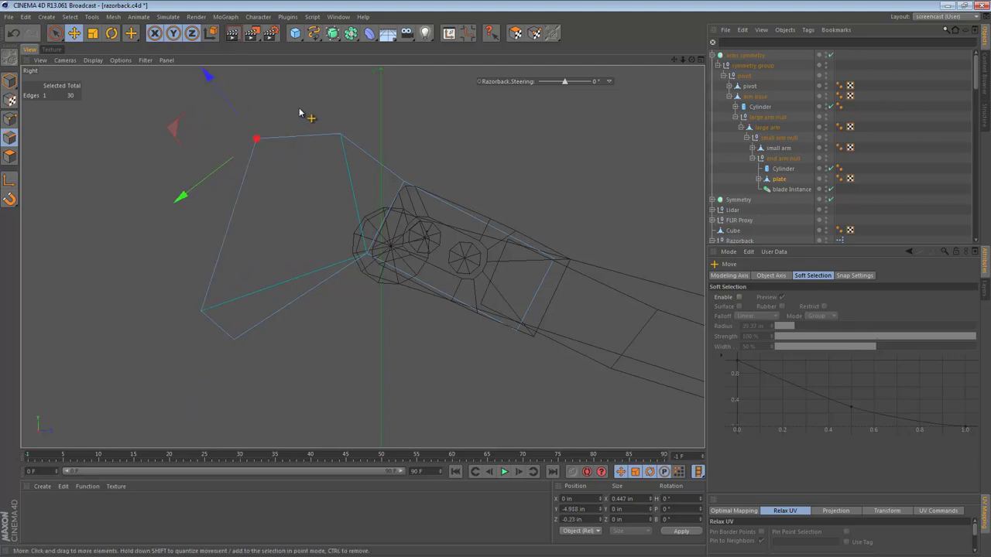
{"action": "left_click_drag", "start_coordinate": [361, 167], "coordinate": [361, 167]}
{"action": "left_click_drag", "start_coordinate": [345, 180], "coordinate": [332, 164]}
{"action": "left_click_drag", "start_coordinate": [273, 176], "coordinate": [273, 176]}
{"action": "left_click_drag", "start_coordinate": [294, 215], "coordinate": [279, 210]}
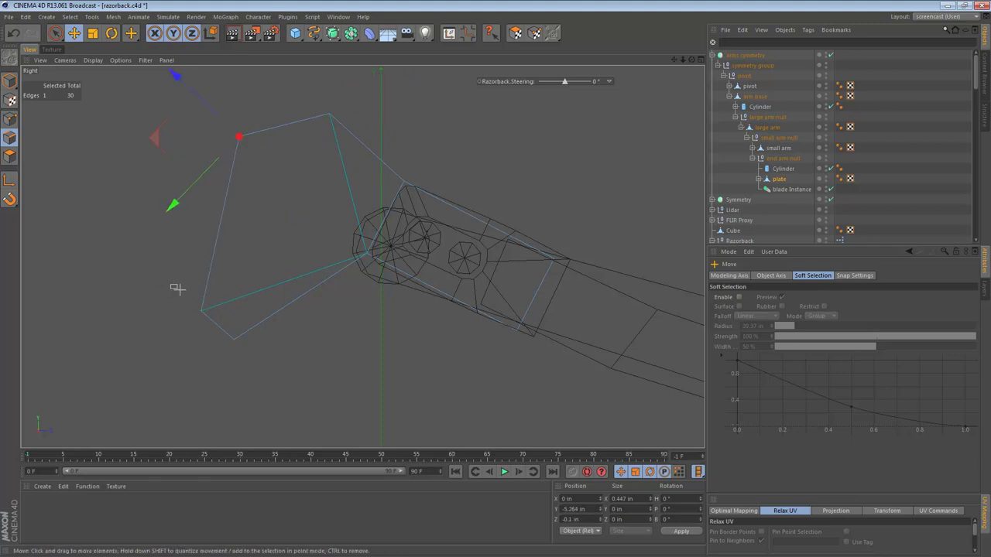
{"action": "left_click_drag", "start_coordinate": [177, 289], "coordinate": [188, 325]}
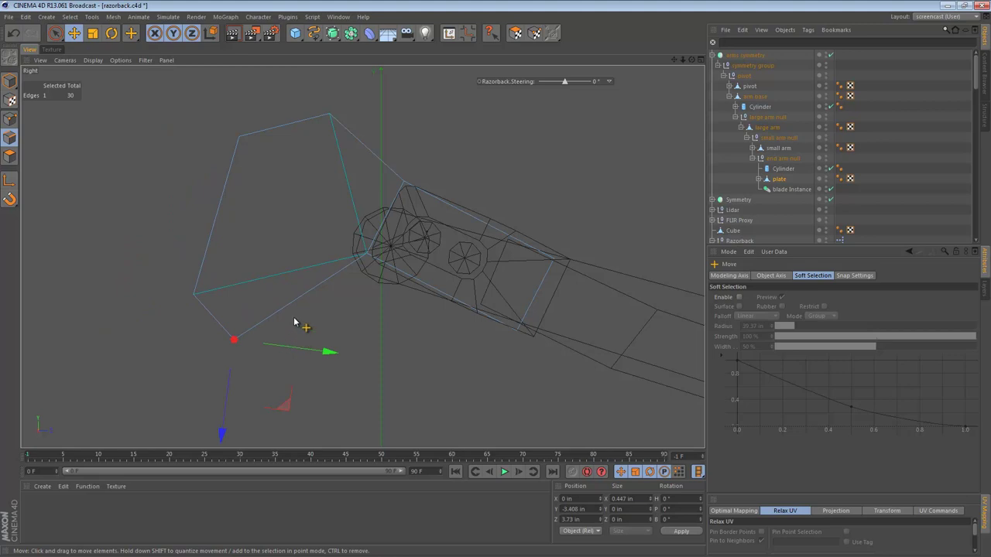
Step: Bevel the lowest edge of the flared plate end with an inner offset of about 0.409 in
{"action": "key", "text": "m"}
{"action": "key", "text": "s"}
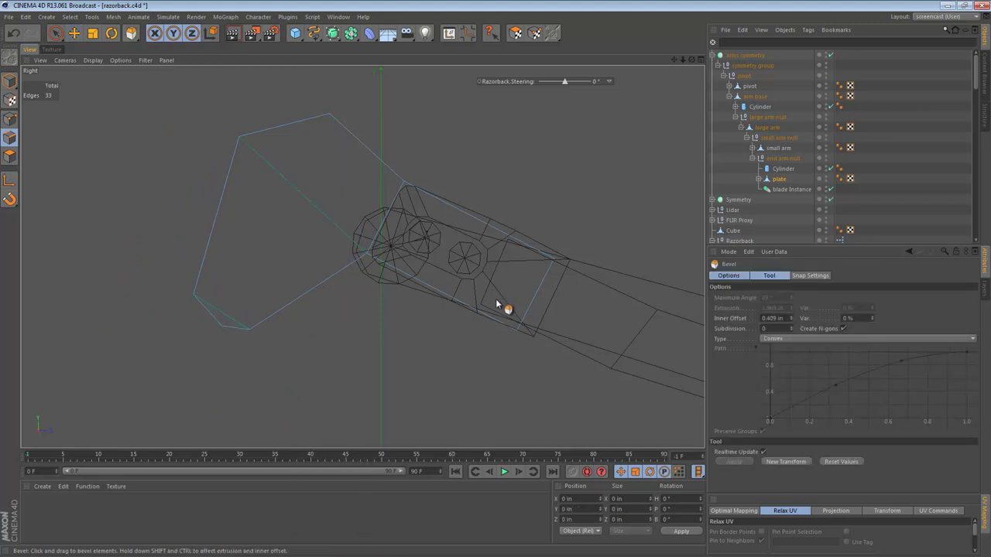
Step: Reduce the lowest edge's bevel to about 0.35 in and bevel the plate end's outer lower corner edge by about 0.319 in
{"action": "left_click_drag", "start_coordinate": [495, 304], "coordinate": [475, 304]}
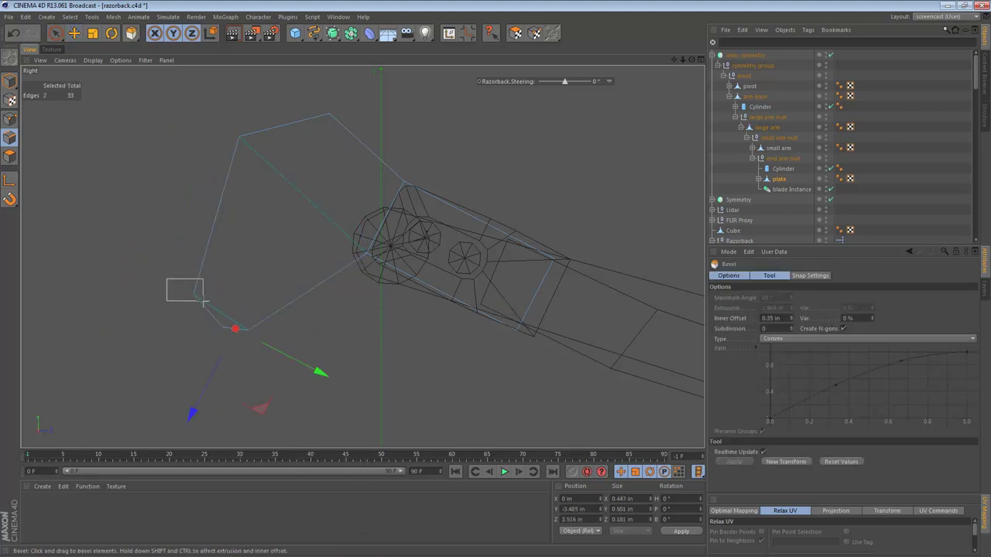
{"action": "left_click_drag", "start_coordinate": [203, 302], "coordinate": [204, 302]}
{"action": "left_click_drag", "start_coordinate": [267, 279], "coordinate": [498, 304]}
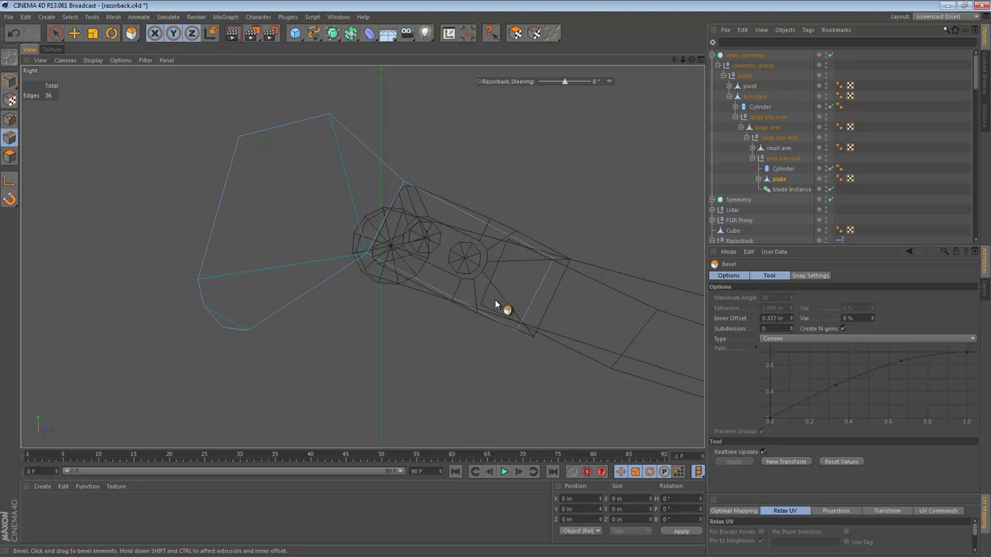
Step: Bevel the two upper corner edges of the flared plate end by about 0.449 in and inspect the plate in perspective
{"action": "left_click", "coordinate": [235, 226]}
{"action": "left_click_drag", "start_coordinate": [339, 153], "coordinate": [339, 153]}
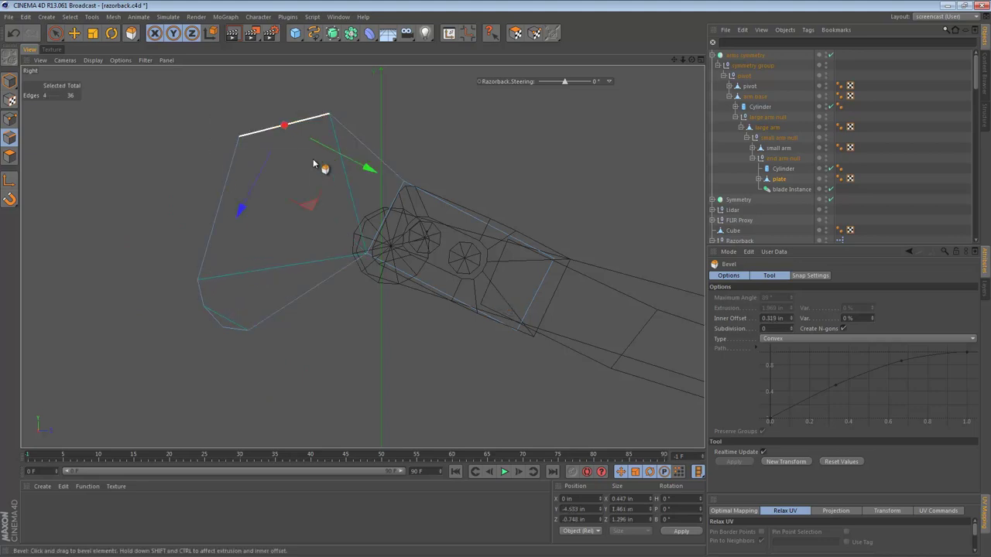
{"action": "left_click", "coordinate": [309, 124]}
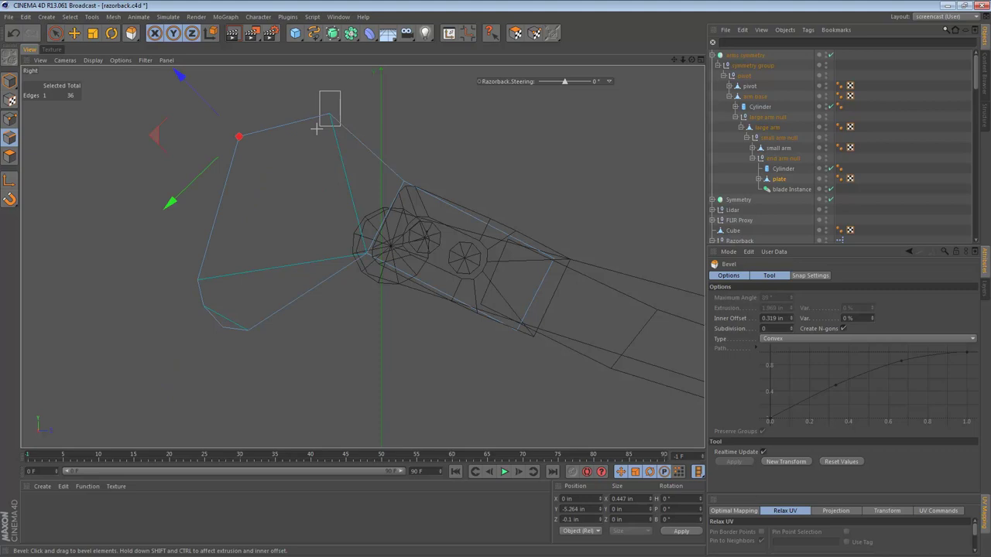
{"action": "left_click_drag", "start_coordinate": [500, 304], "coordinate": [495, 301]}
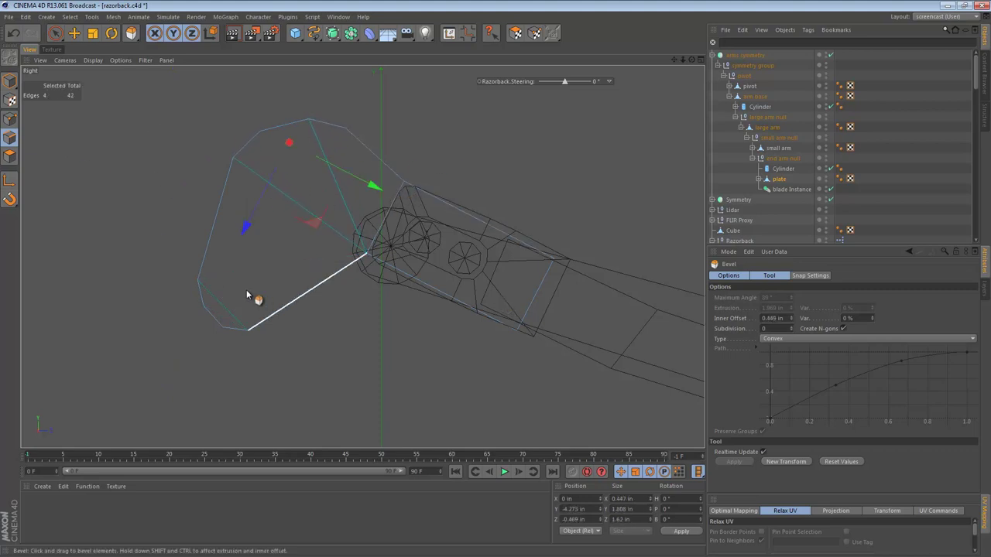
{"action": "left_click", "coordinate": [10, 82]}
{"action": "key", "text": "F1"}
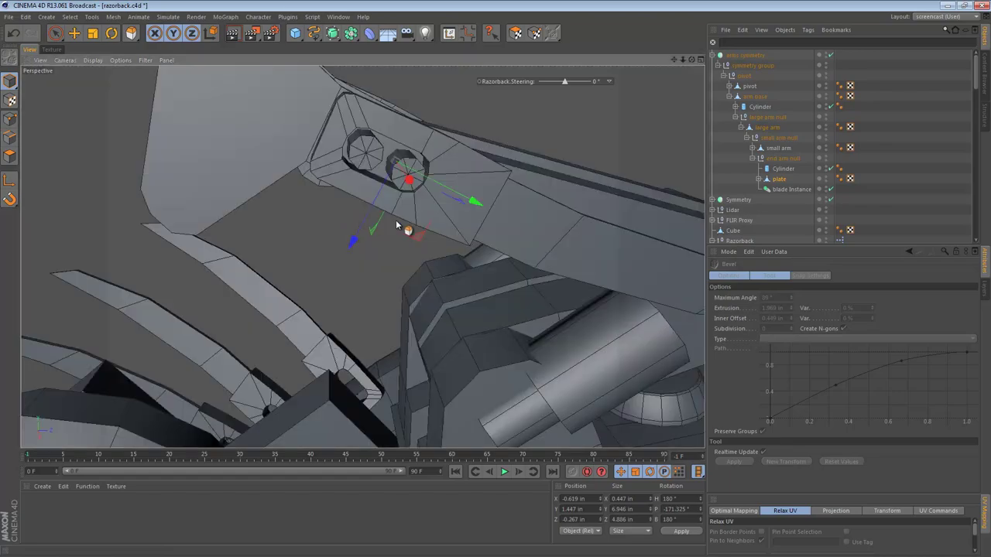
{"action": "right_click_drag", "start_coordinate": [435, 185], "coordinate": [287, 191], "text": "alt"}
{"action": "left_click_drag", "start_coordinate": [287, 191], "coordinate": [416, 181], "text": "alt"}
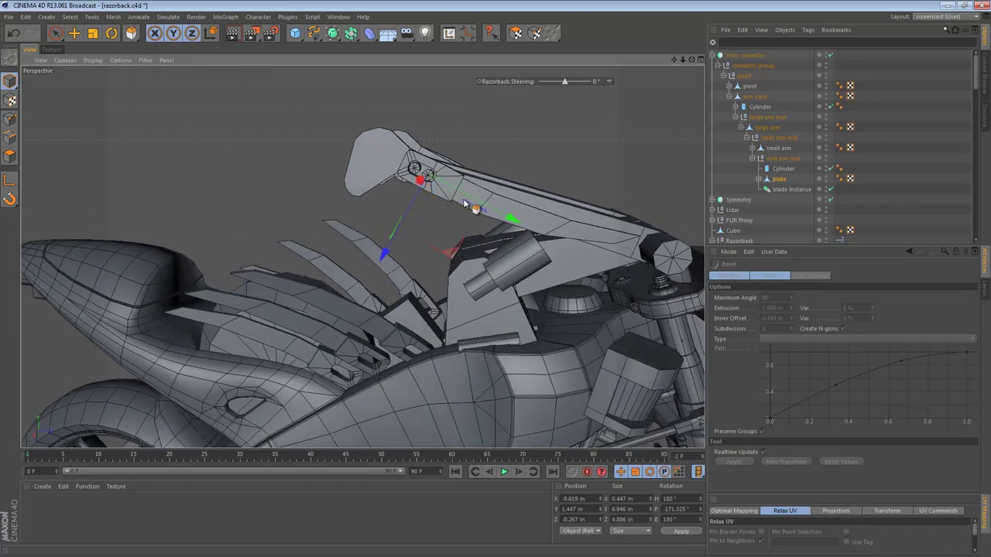
{"action": "mouse_move", "coordinate": [464, 203]}
{"action": "left_mouse_down", "text": "alt"}
{"action": "mouse_move", "coordinate": [419, 207]}
{"action": "mouse_move", "coordinate": [453, 213]}
{"action": "left_mouse_up", "text": "alt"}
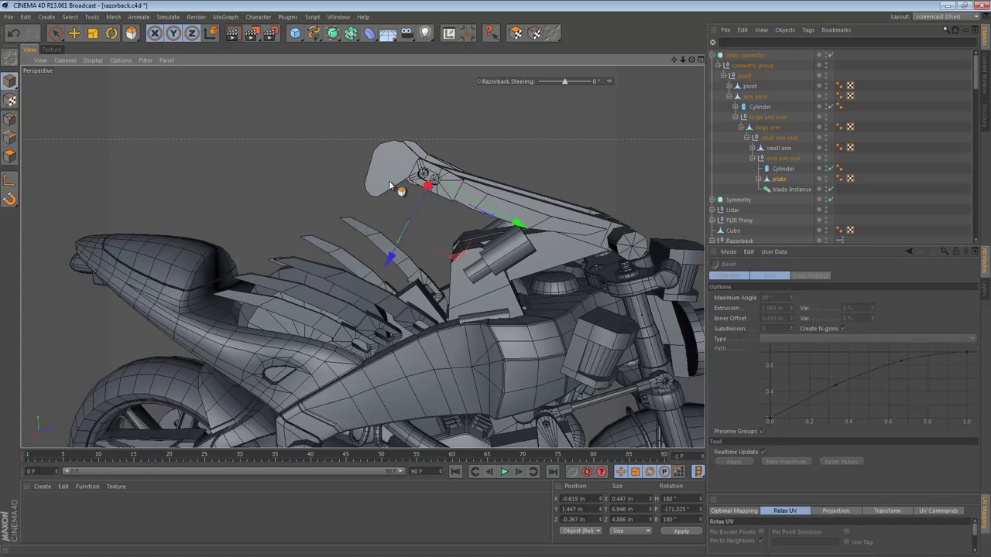
{"action": "scroll", "coordinate": [392, 172], "scroll_direction": "up", "scroll_amount": 2}
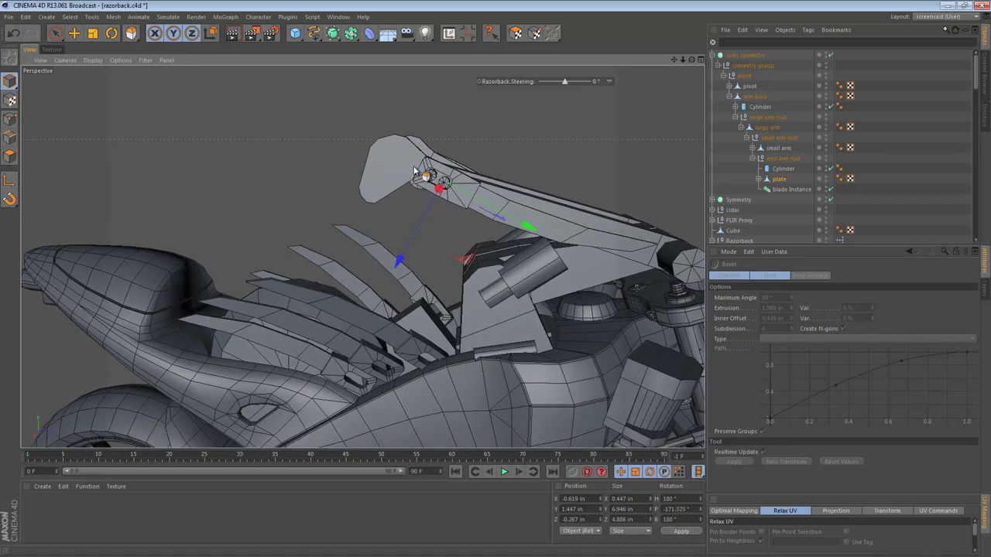
Step: Scale down the eight upper corner points of the flared plate end in the Right view
{"action": "middle_click", "coordinate": [415, 170]}
{"action": "middle_click", "coordinate": [267, 320]}
{"action": "left_click", "coordinate": [6, 119]}
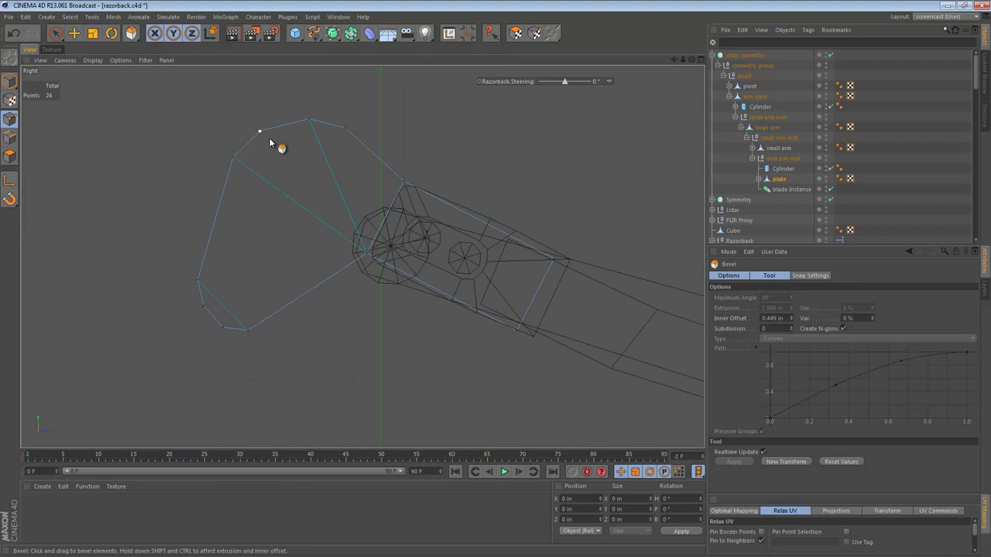
{"action": "left_click_drag", "start_coordinate": [369, 196], "coordinate": [368, 196]}
{"action": "key", "text": "t"}
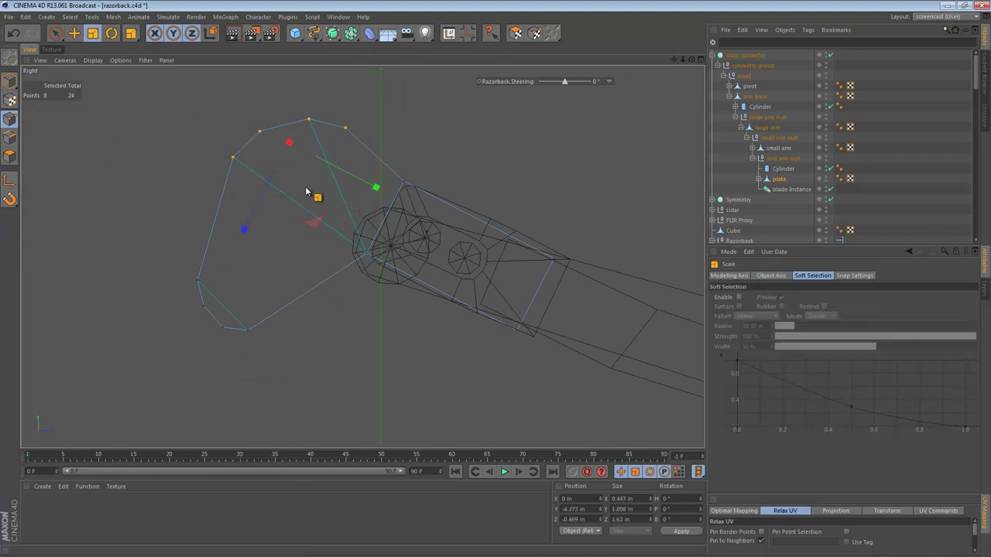
{"action": "left_click_drag", "start_coordinate": [320, 225], "coordinate": [275, 269]}
{"action": "key", "text": "e"}
Step: Scale all 16 flared-end points to about 91% and move them toward the arm, to about Y -3.677, Z 1.26 in
{"action": "scroll", "coordinate": [335, 230], "scroll_direction": "down", "scroll_amount": 3}
{"action": "middle_click_drag", "start_coordinate": [312, 240], "coordinate": [276, 209], "text": "alt"}
{"action": "left_click_drag", "start_coordinate": [147, 99], "coordinate": [316, 314], "text": "shift"}
{"action": "key", "text": "t"}
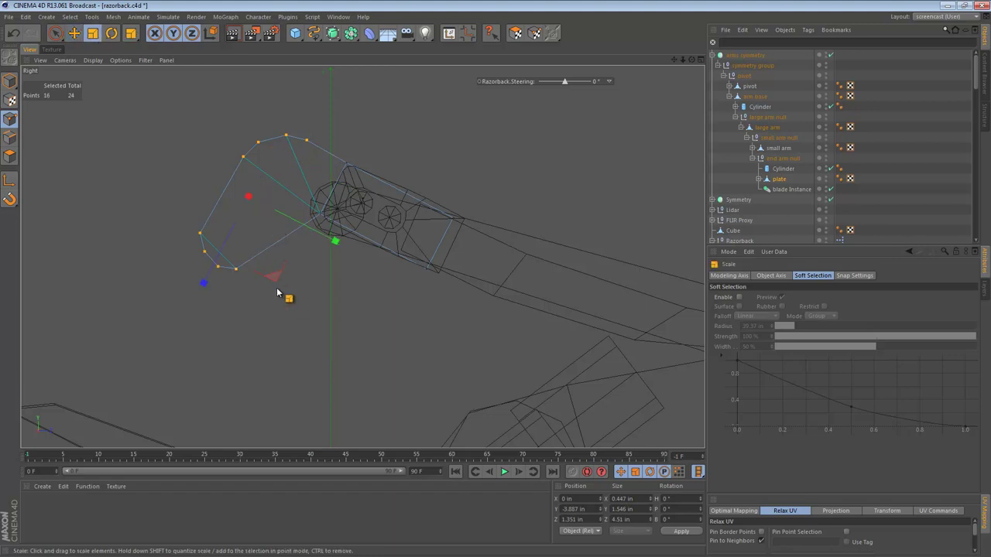
{"action": "left_click_drag", "start_coordinate": [275, 289], "coordinate": [253, 303]}
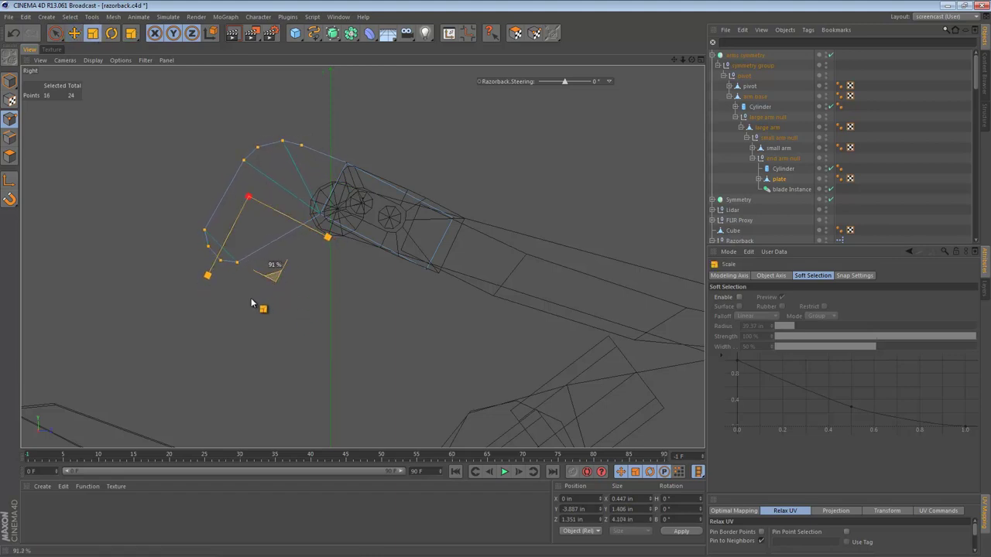
{"action": "key", "text": "e"}
{"action": "left_click_drag", "start_coordinate": [318, 310], "coordinate": [325, 310]}
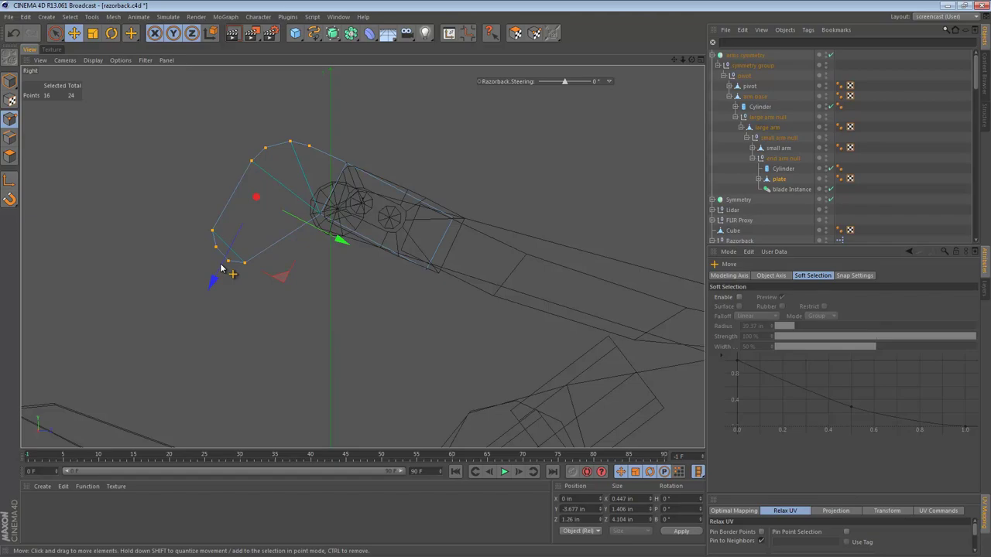
Step: Lengthen the end arm's cylinder to about 3.009 in and position it at about X -2.303 in
{"action": "left_click", "coordinate": [8, 83]}
{"action": "middle_click", "coordinate": [379, 169]}
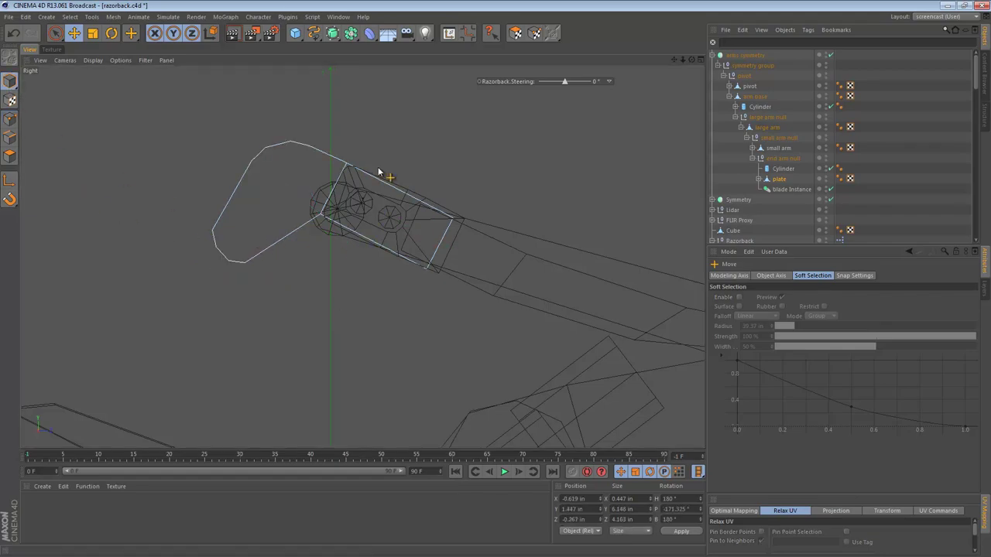
{"action": "middle_click", "coordinate": [286, 183]}
{"action": "left_click_drag", "start_coordinate": [438, 237], "coordinate": [449, 281], "text": "alt"}
{"action": "left_click", "coordinate": [431, 230]}
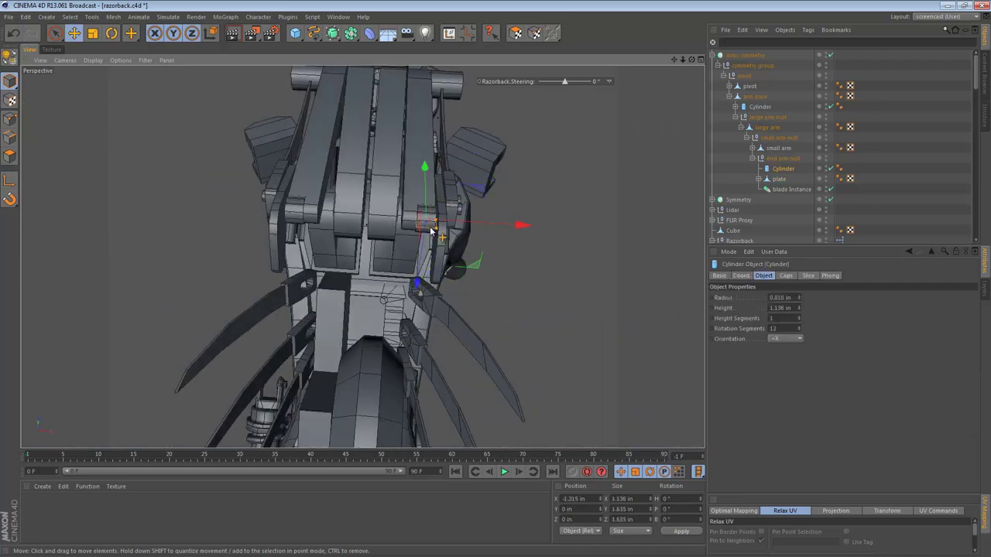
{"action": "right_click_drag", "start_coordinate": [418, 236], "coordinate": [508, 227], "text": "alt"}
{"action": "key", "text": "e"}
{"action": "left_click_drag", "start_coordinate": [523, 222], "coordinate": [498, 217]}
{"action": "left_click_drag", "start_coordinate": [425, 219], "coordinate": [449, 216]}
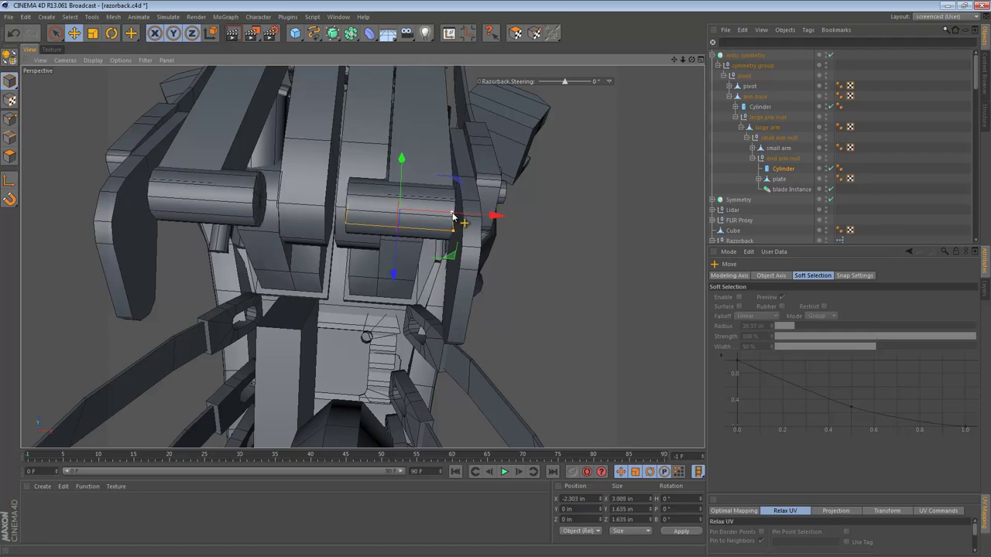
Step: Enlarge the end arm cylinder's diameter to about 1.805 in
{"action": "right_click_drag", "start_coordinate": [460, 224], "coordinate": [410, 221], "text": "alt"}
{"action": "left_click_drag", "start_coordinate": [408, 215], "coordinate": [324, 243], "text": "alt"}
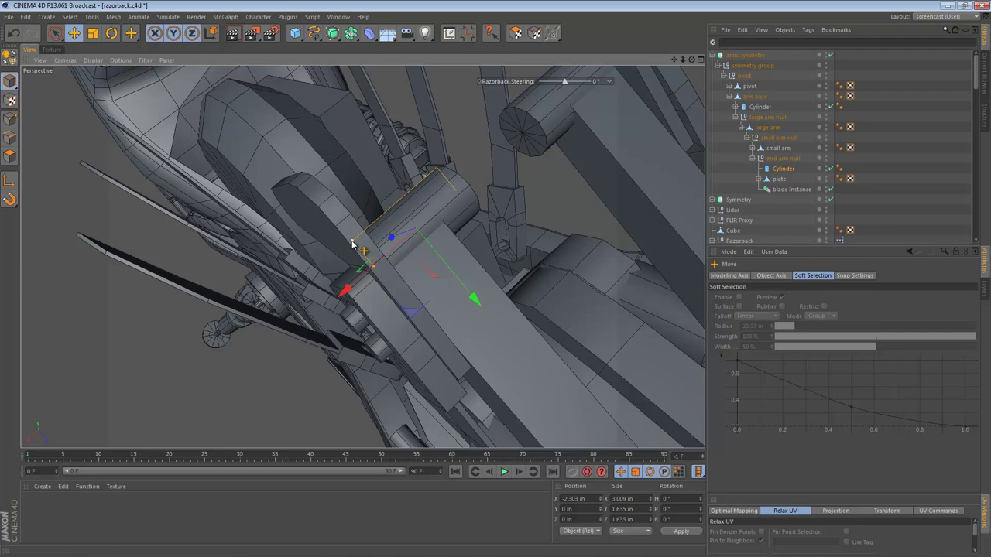
{"action": "left_click_drag", "start_coordinate": [353, 244], "coordinate": [437, 234]}
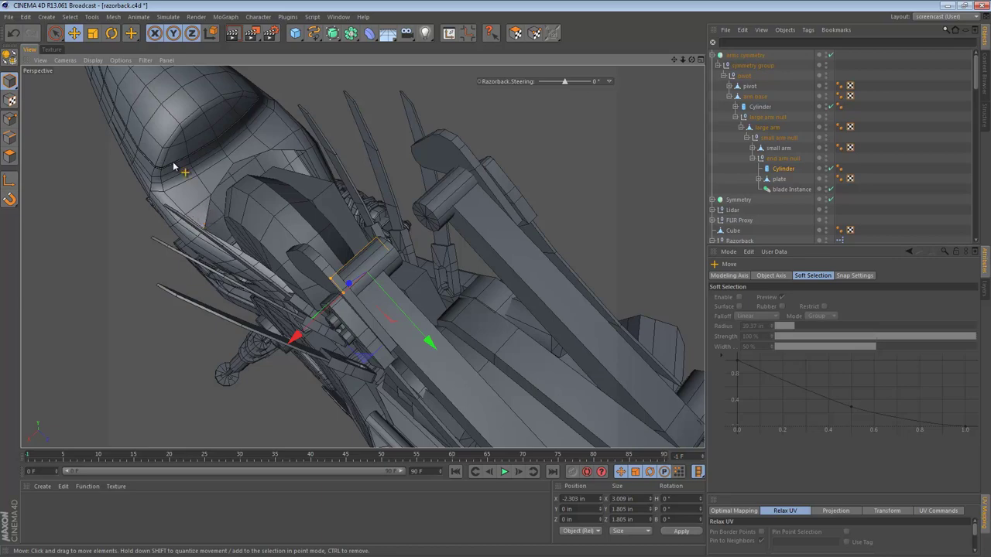
Step: Clear the cylinder selection and examine the folded arms and their plates against the motorcycle body
{"action": "left_click", "coordinate": [369, 136]}
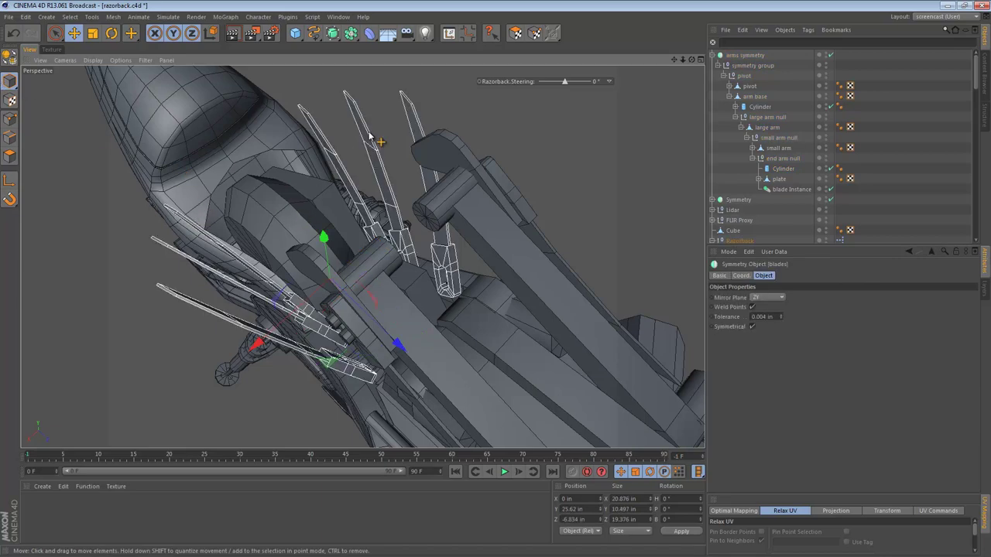
{"action": "left_click", "coordinate": [379, 128]}
{"action": "left_click_drag", "start_coordinate": [360, 291], "coordinate": [550, 206], "text": "alt"}
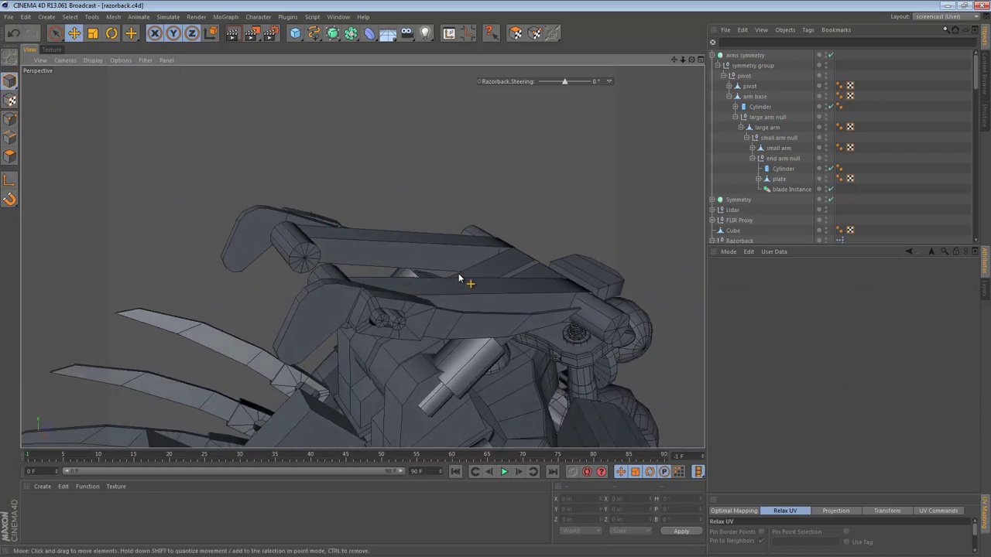
{"action": "left_click_drag", "start_coordinate": [458, 279], "coordinate": [489, 285], "text": "alt"}
{"action": "left_click", "coordinate": [413, 290]}
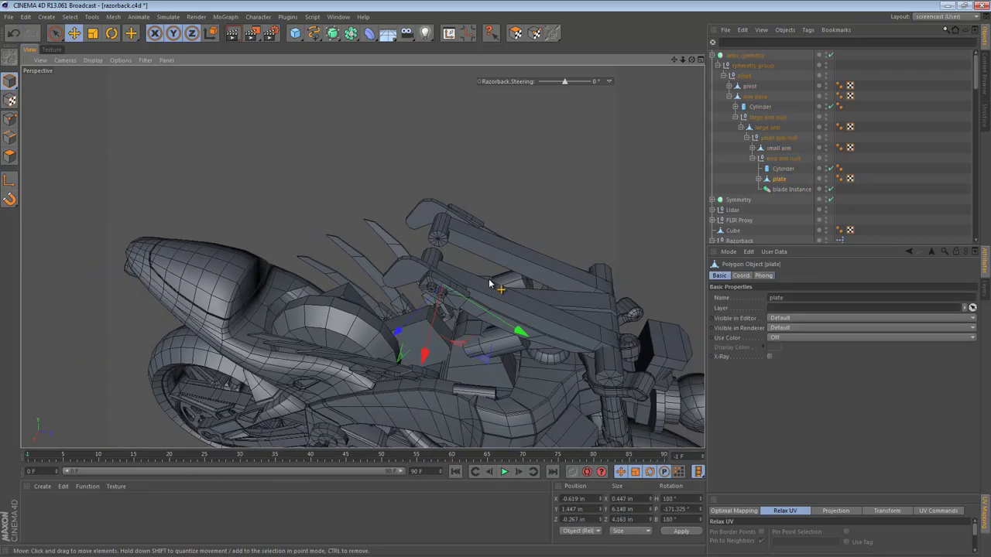
{"action": "middle_click_drag", "start_coordinate": [489, 283], "coordinate": [445, 260], "text": "alt"}
Step: Rotate the pivot null of the arms symmetry to swing both folded arms outward from the bike
{"action": "left_click", "coordinate": [774, 159]}
{"action": "key", "text": "r"}
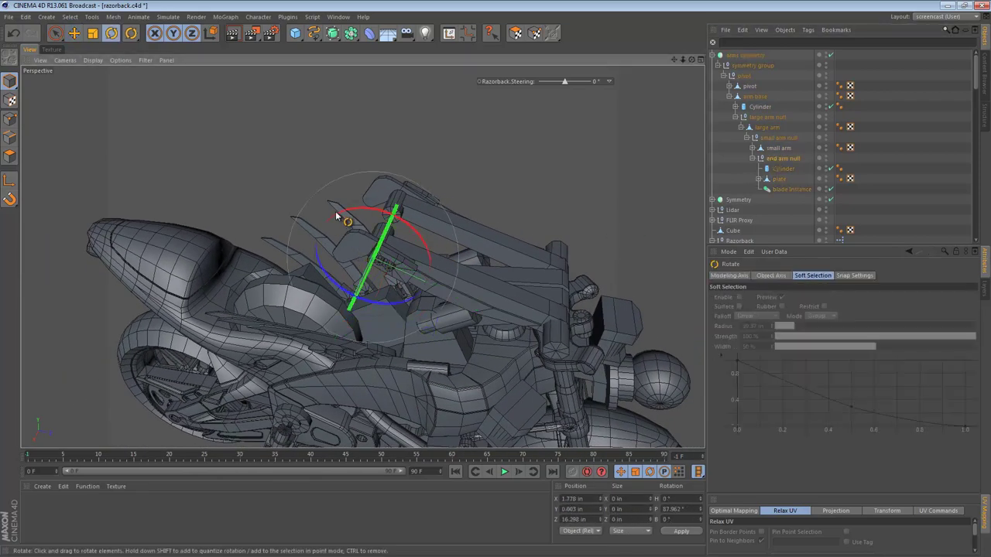
{"action": "left_click_drag", "start_coordinate": [346, 214], "coordinate": [547, 313]}
{"action": "middle_click_drag", "start_coordinate": [546, 312], "coordinate": [447, 271], "text": "alt"}
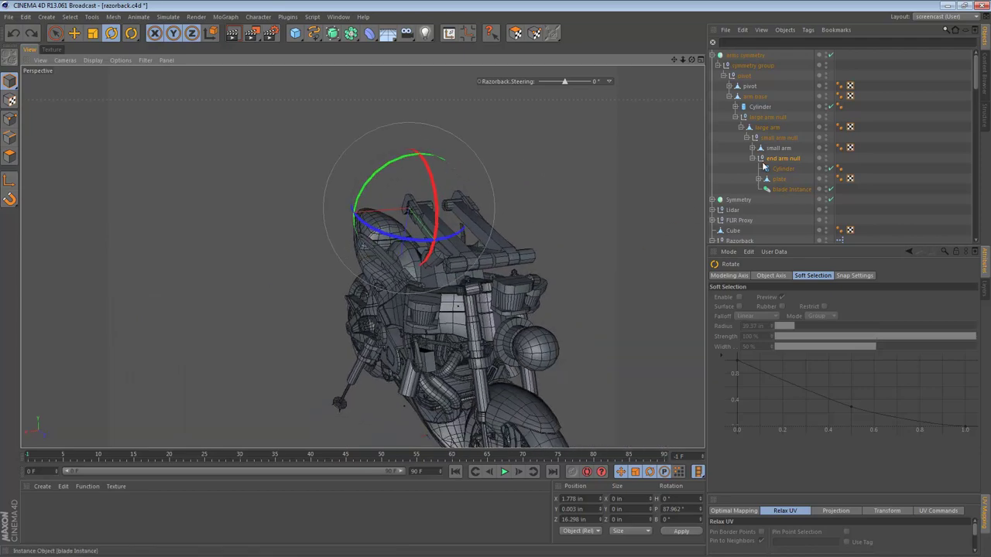
{"action": "left_click", "coordinate": [744, 76]}
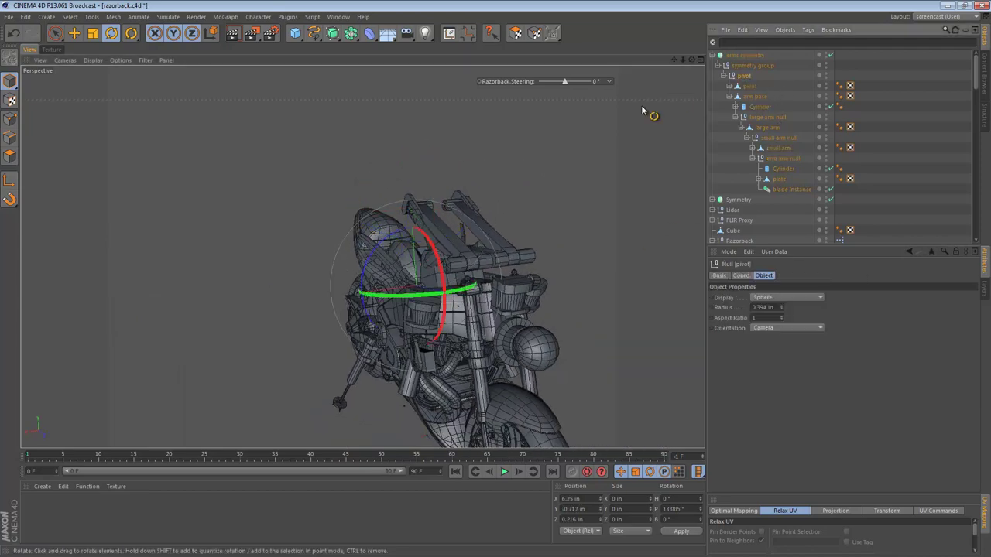
{"action": "left_click_drag", "start_coordinate": [384, 242], "coordinate": [350, 292]}
Step: Rotate the large arm null to unfold the large arm away from the arm base
{"action": "left_click", "coordinate": [754, 98]}
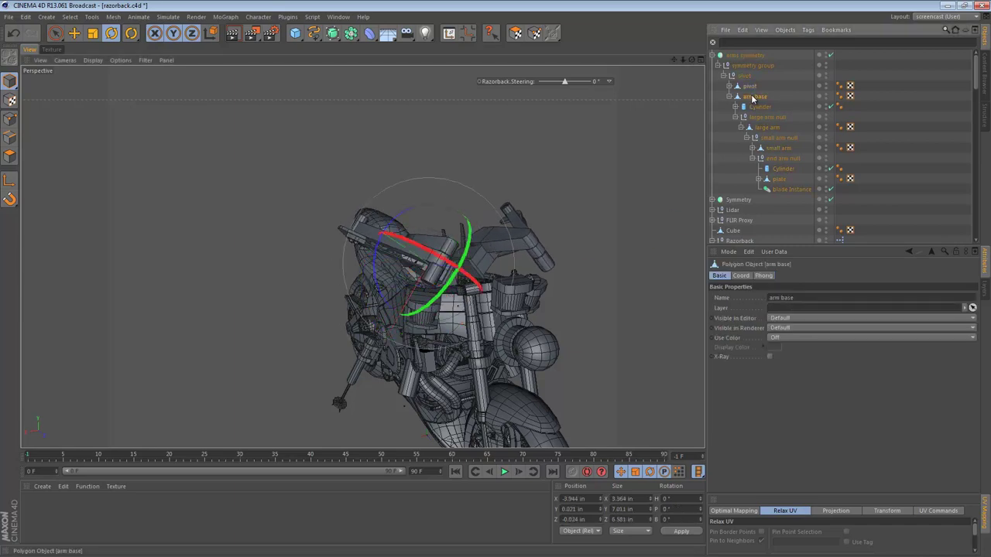
{"action": "left_click", "coordinate": [767, 127]}
{"action": "left_click_drag", "start_coordinate": [523, 223], "coordinate": [642, 325], "text": "alt"}
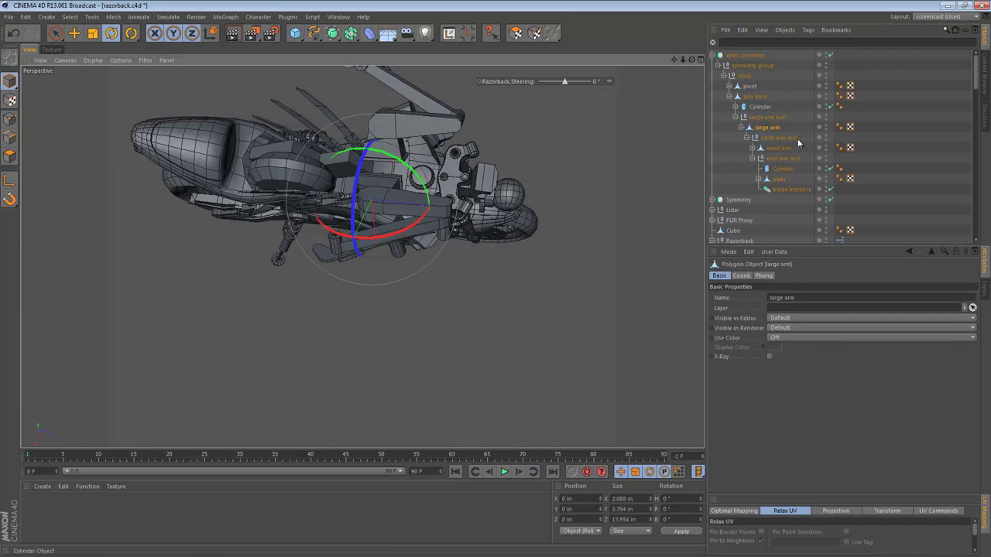
{"action": "left_click", "coordinate": [767, 117]}
{"action": "left_click_drag", "start_coordinate": [411, 227], "coordinate": [364, 236]}
Step: Rotate the small arm null to a pitch of about 57.981° to unfold the small arm
{"action": "left_click", "coordinate": [778, 137]}
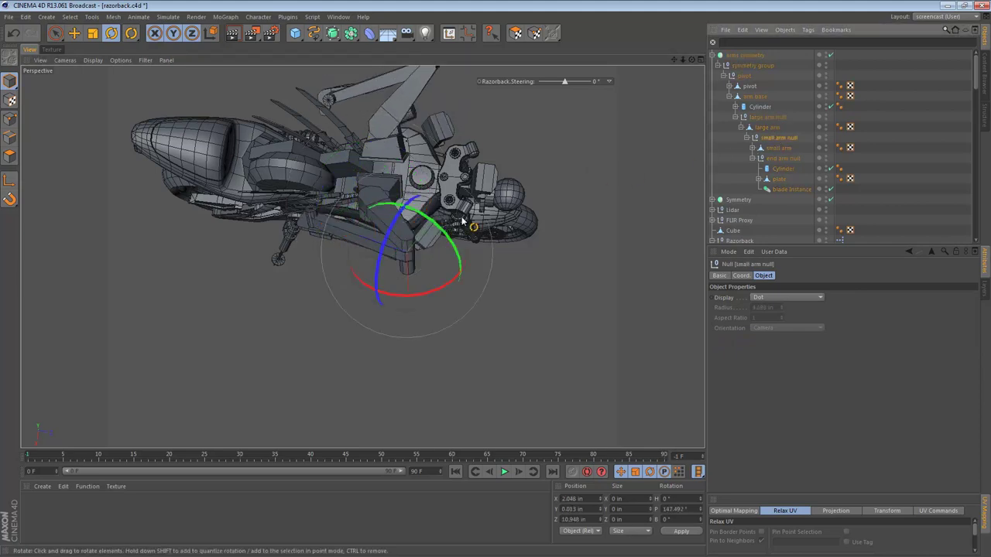
{"action": "left_click_drag", "start_coordinate": [416, 302], "coordinate": [454, 153]}
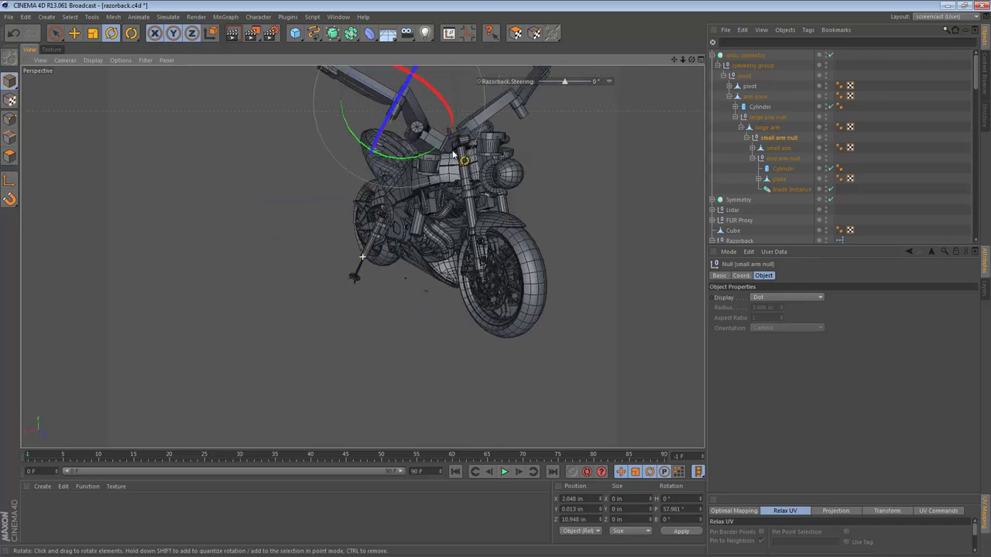
{"action": "middle_click_drag", "start_coordinate": [454, 153], "coordinate": [429, 232], "text": "alt"}
{"action": "right_click_drag", "start_coordinate": [429, 232], "coordinate": [490, 223], "text": "alt"}
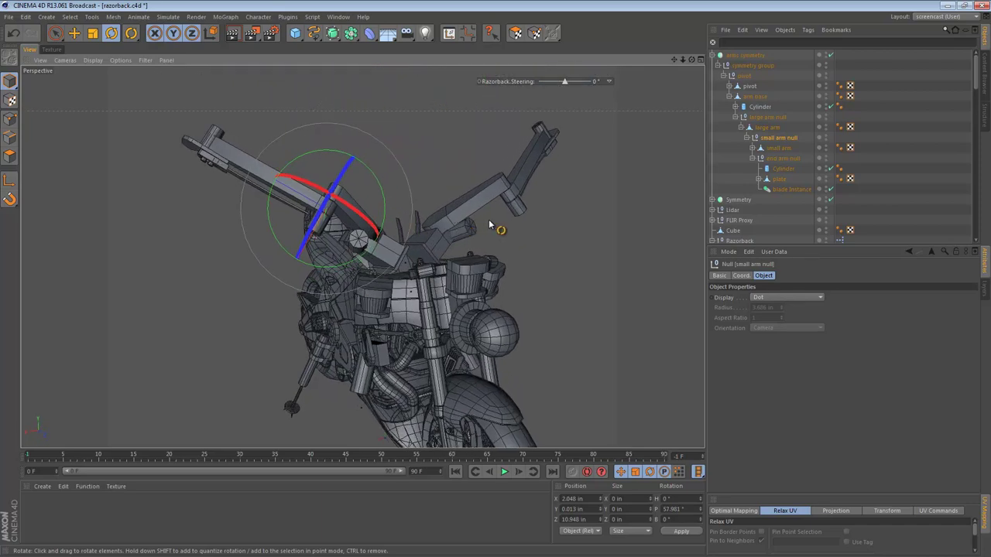
Step: Rotate the end arm null to a pitch of about -1189.298°, swinging the plate and blade outward
{"action": "left_click", "coordinate": [778, 148]}
{"action": "left_click", "coordinate": [783, 158]}
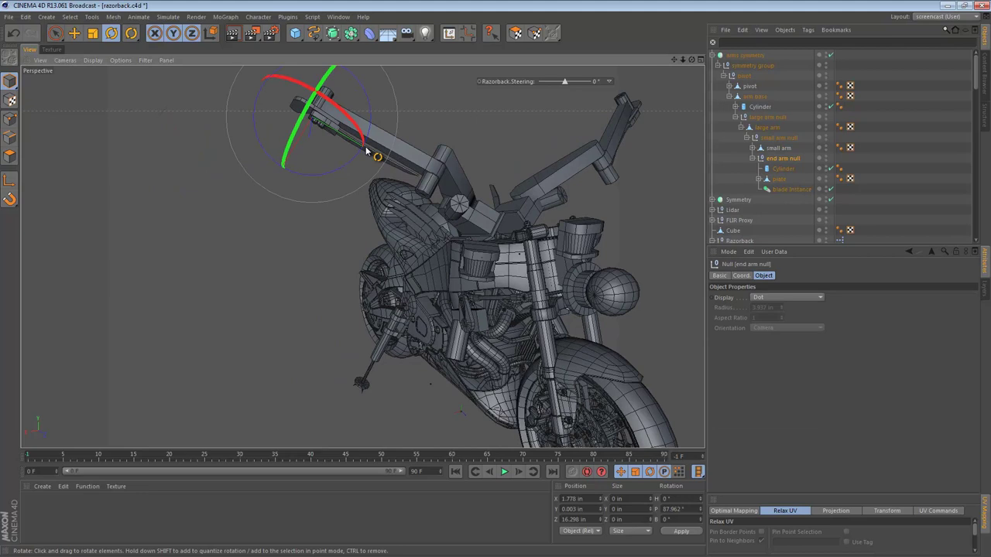
{"action": "left_click_drag", "start_coordinate": [367, 151], "coordinate": [279, 124]}
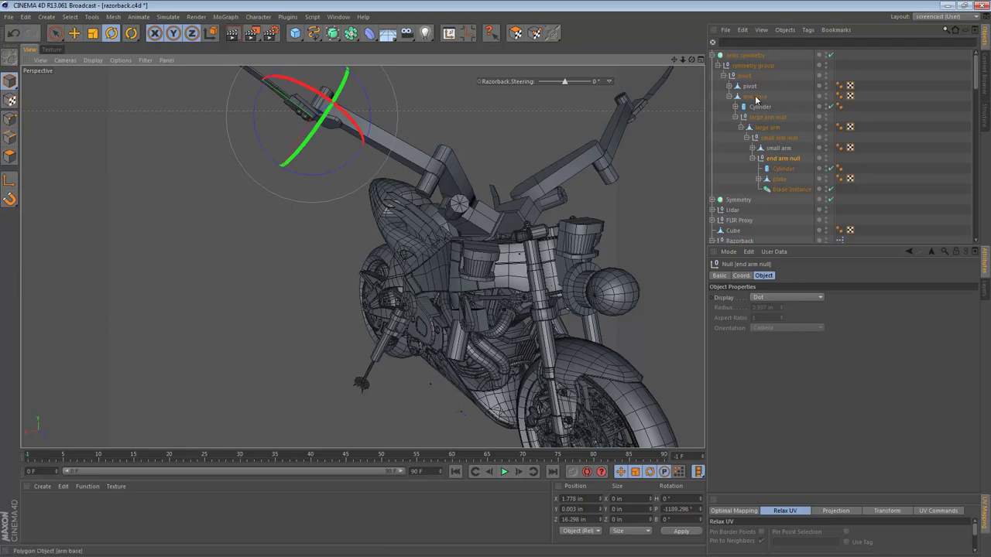
Step: Rotate the pivot null to a bank of about 115.042° to swing the unfolded arm down beside the bike
{"action": "left_click", "coordinate": [744, 76]}
{"action": "left_click_drag", "start_coordinate": [421, 224], "coordinate": [546, 300]}
{"action": "scroll", "coordinate": [473, 281], "scroll_direction": "down", "scroll_amount": 4}
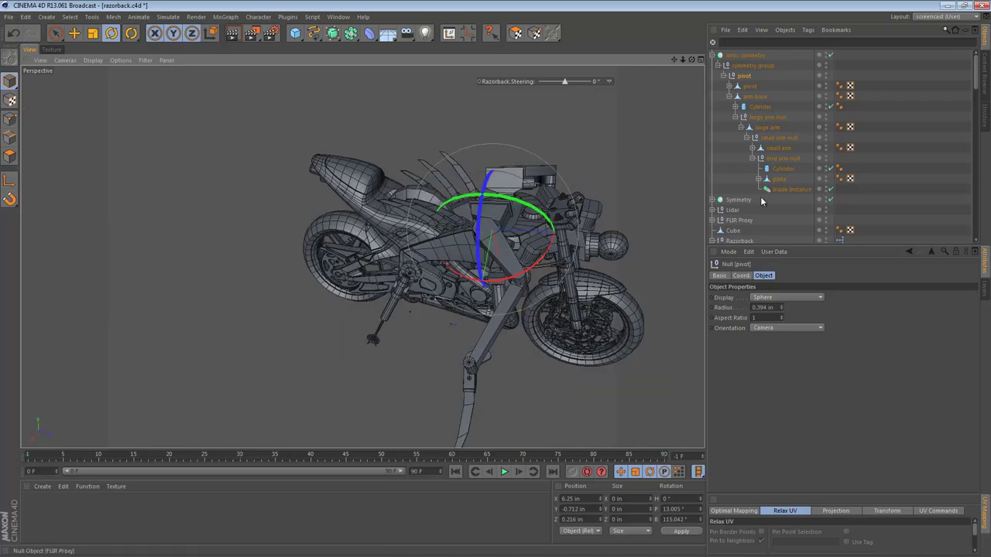
Step: Rotate the small arm null to a pitch of about 90.308°, swinging the small arm and blade toward the rear
{"action": "left_click", "coordinate": [780, 160]}
{"action": "left_click", "coordinate": [779, 140]}
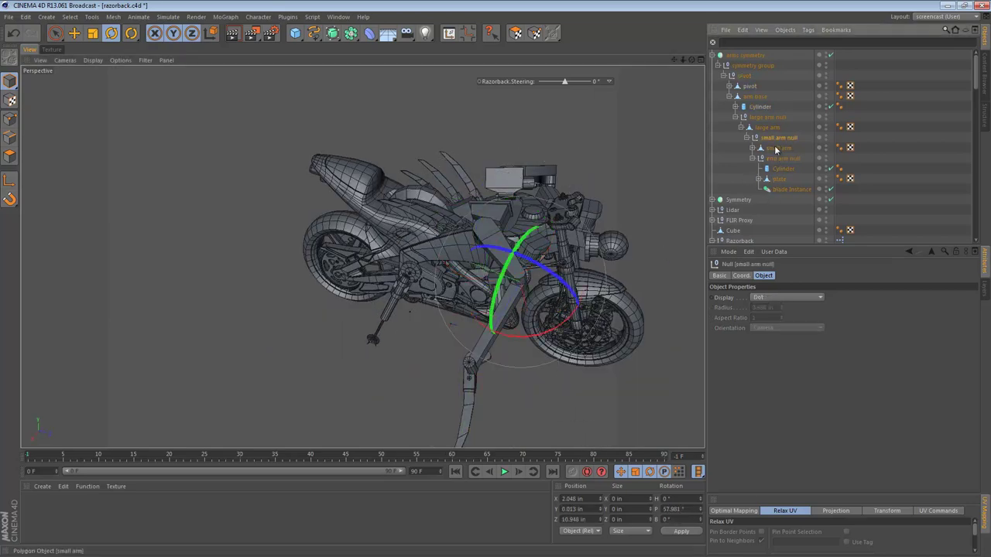
{"action": "left_click_drag", "start_coordinate": [500, 335], "coordinate": [694, 260]}
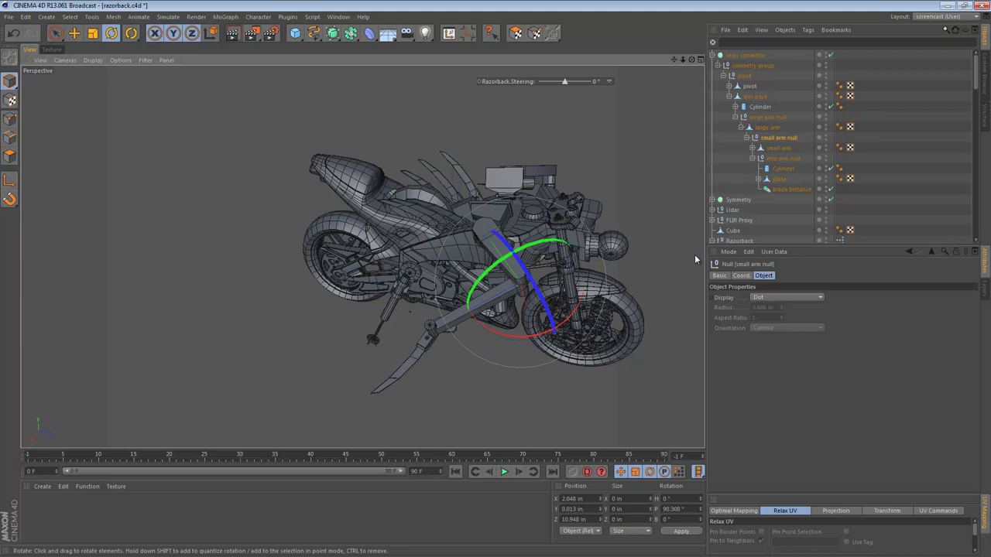
Step: Rotate the end arm null about its pitch axis to swing the plate and blade further toward the rear wheel
{"action": "left_click", "coordinate": [785, 159]}
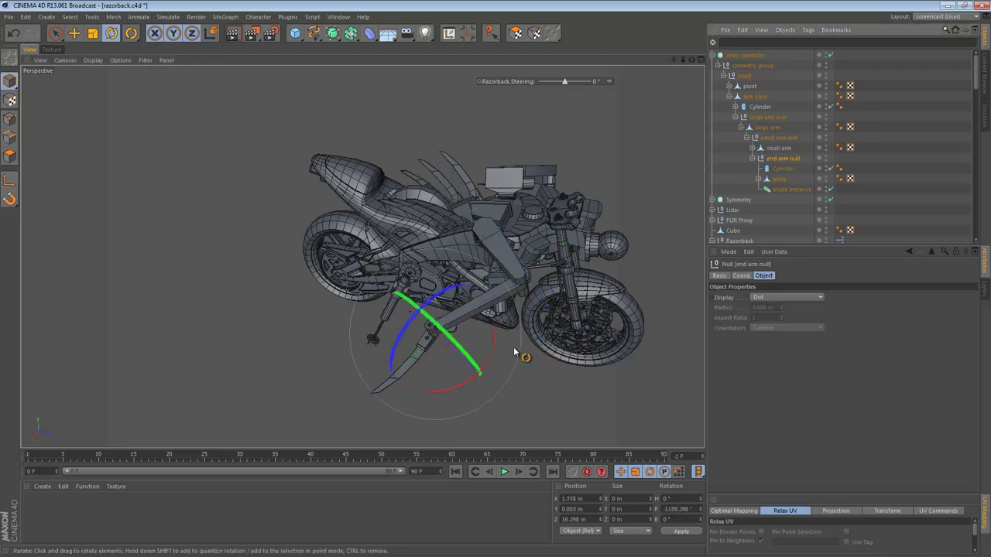
{"action": "left_click_drag", "start_coordinate": [499, 349], "coordinate": [579, 314]}
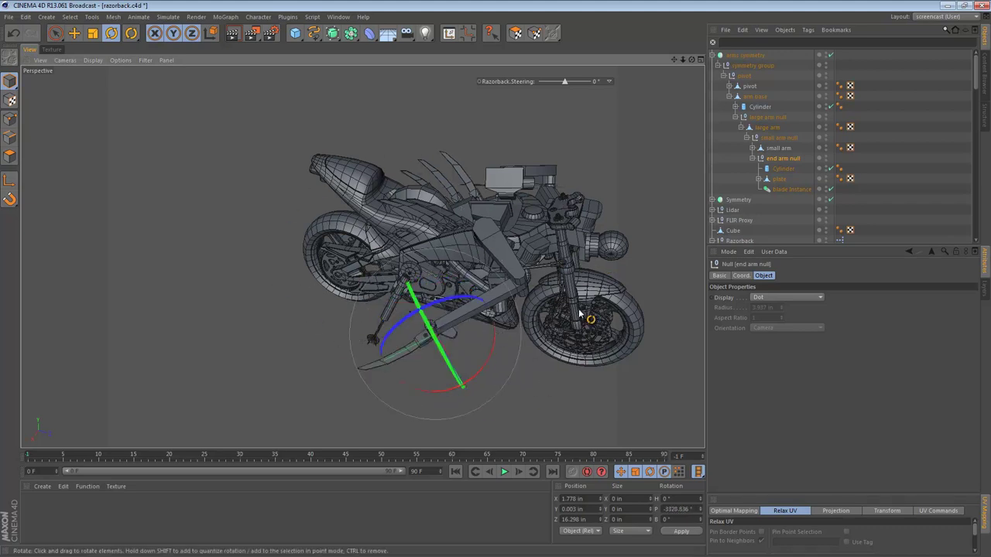
Step: Undo the test-pose rotations of the arm joints, back to the folded arm above the tank
{"action": "key", "text": "ctrl+z"}
{"action": "key", "text": "ctrl+z"}
{"action": "key", "text": "ctrl+z"}
{"action": "key", "text": "ctrl+z"}
{"action": "key", "text": "ctrl+z"}
{"action": "key", "text": "ctrl+z"}
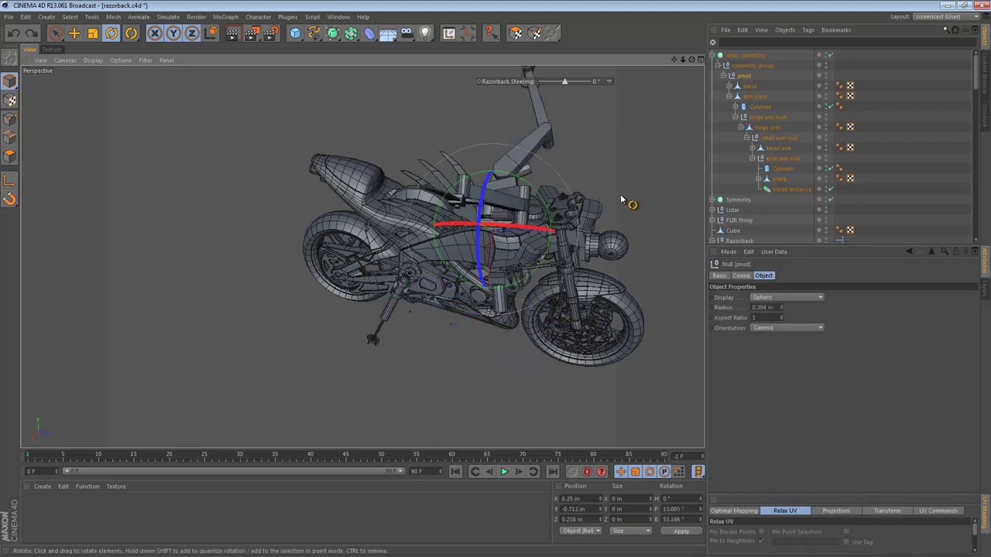
{"action": "key", "text": "ctrl+z"}
{"action": "key", "text": "ctrl+z"}
{"action": "key", "text": "ctrl+z"}
{"action": "key", "text": "ctrl+z"}
{"action": "key", "text": "ctrl+z"}
{"action": "key", "text": "ctrl+z"}
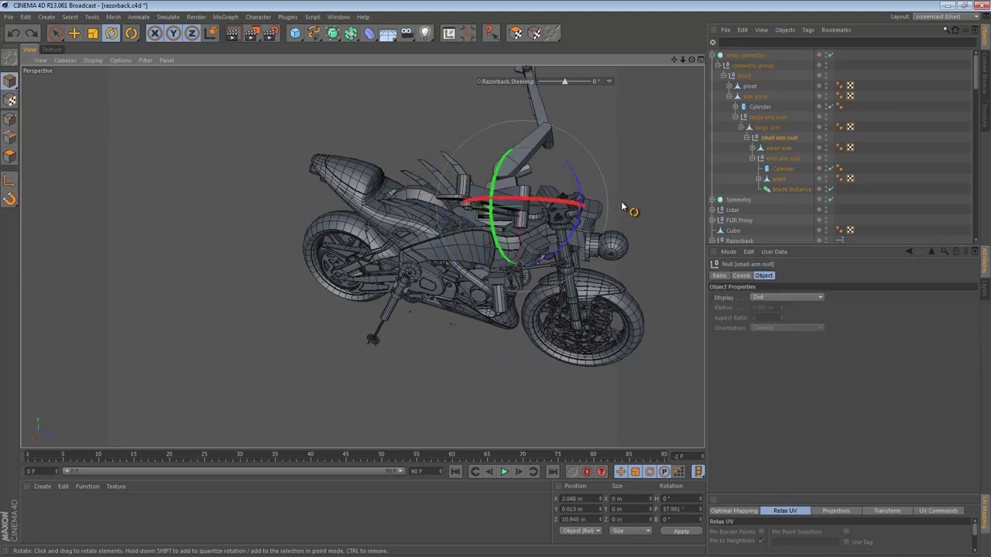
{"action": "key", "text": "ctrl+z"}
{"action": "key", "text": "ctrl+z"}
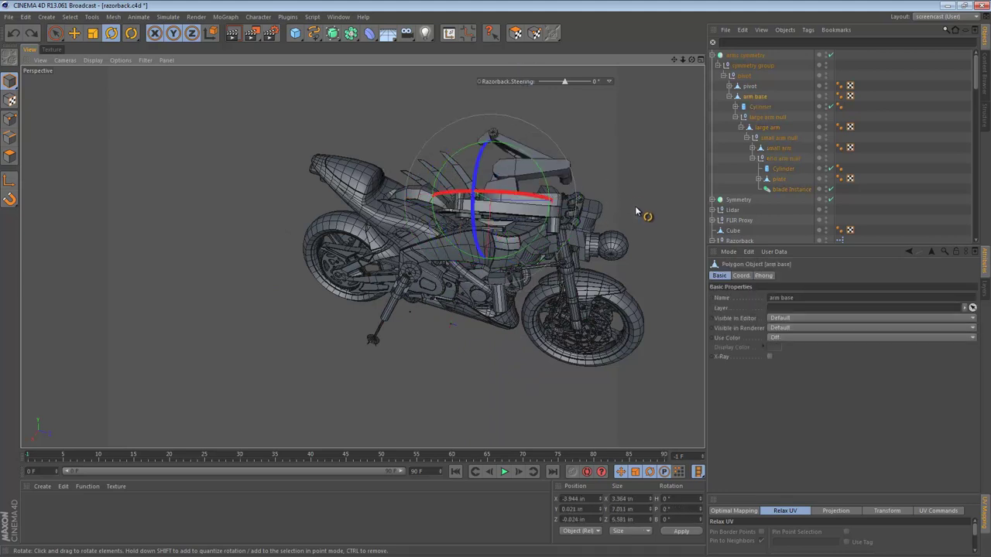
{"action": "key", "text": "ctrl+z"}
{"action": "key", "text": "ctrl+z"}
{"action": "key", "text": "ctrl+z"}
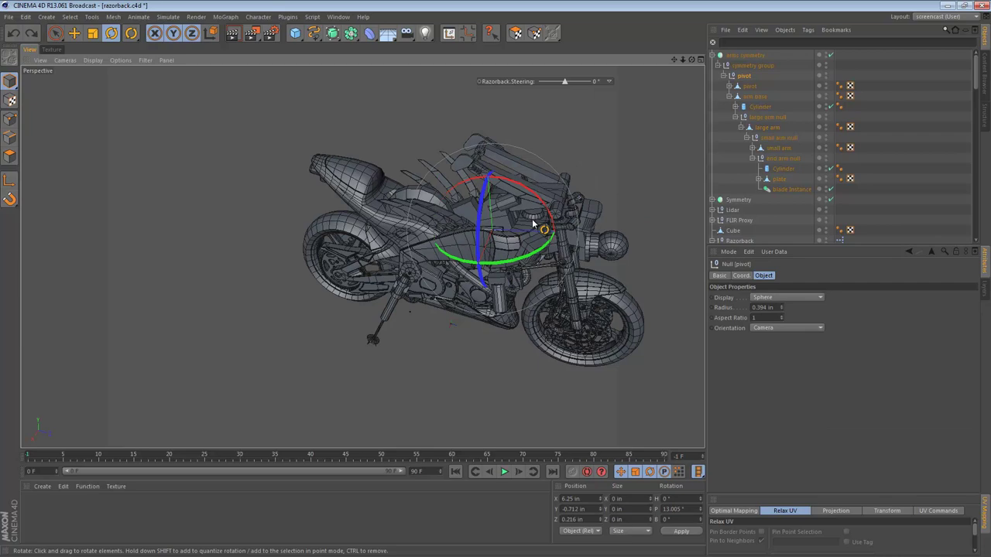
Step: Rotate the end arm null to a pitch of about 111.934°, tilting the plate and blade at the small arm's end
{"action": "left_click_drag", "start_coordinate": [508, 223], "coordinate": [516, 168], "text": "alt"}
{"action": "right_click_drag", "start_coordinate": [499, 188], "coordinate": [635, 187], "text": "alt"}
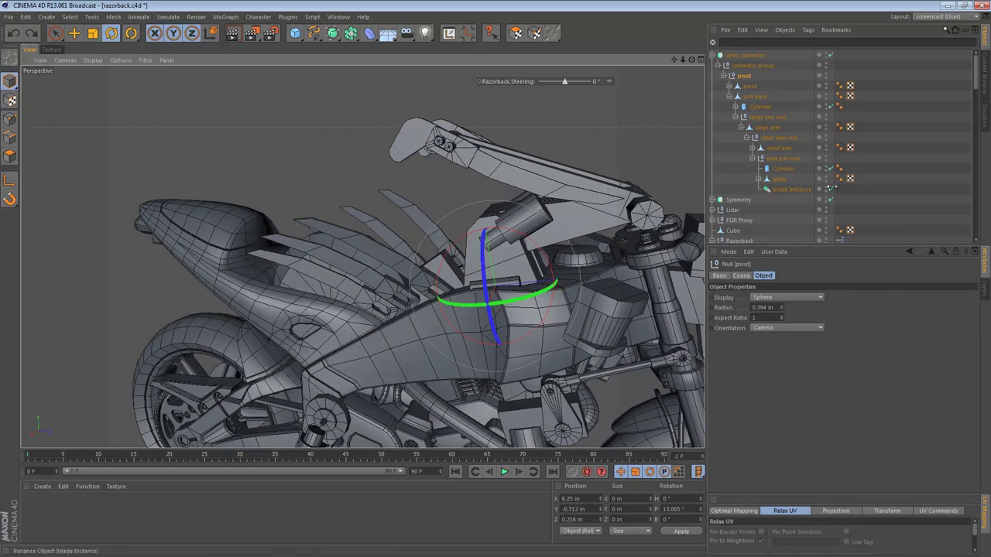
{"action": "left_click", "coordinate": [786, 159]}
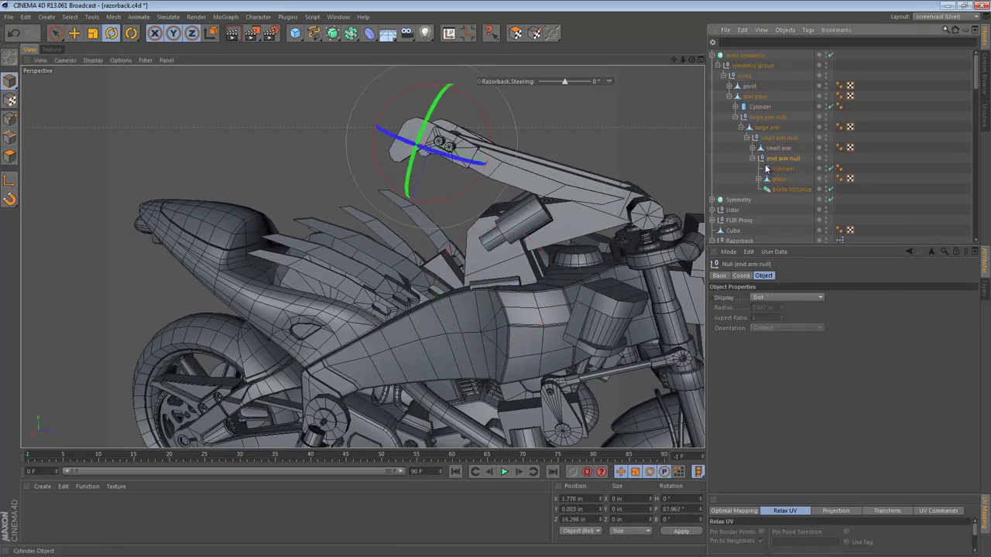
{"action": "key", "text": "r"}
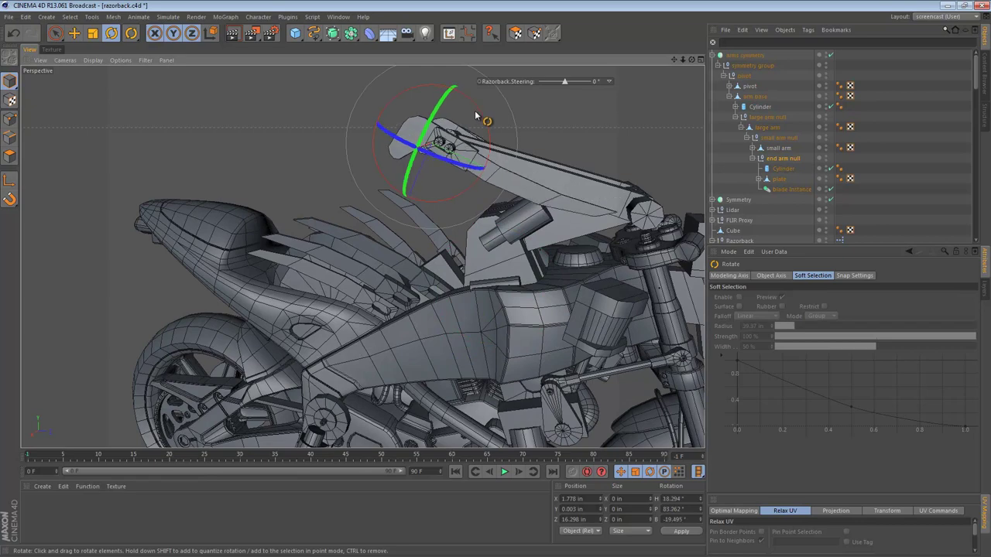
{"action": "left_click_drag", "start_coordinate": [477, 105], "coordinate": [444, 119]}
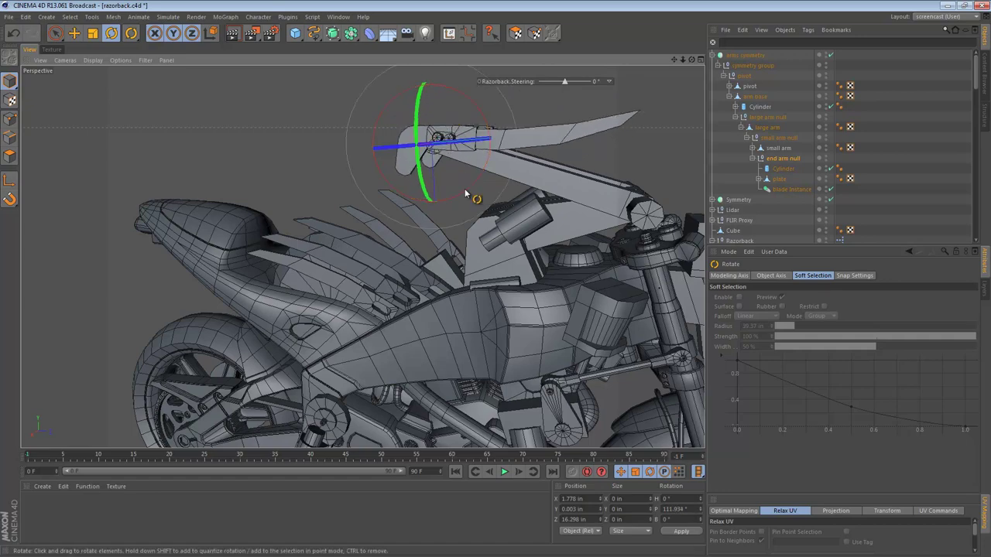
Step: Deselect everything and examine the folded arms on the whole motorcycle from several angles
{"action": "right_click_drag", "start_coordinate": [466, 220], "coordinate": [452, 230], "text": "alt"}
{"action": "middle_click_drag", "start_coordinate": [474, 240], "coordinate": [423, 236], "text": "alt"}
{"action": "middle_click_drag", "start_coordinate": [475, 272], "coordinate": [455, 231], "text": "alt"}
{"action": "left_click_drag", "start_coordinate": [431, 226], "coordinate": [385, 237], "text": "alt"}
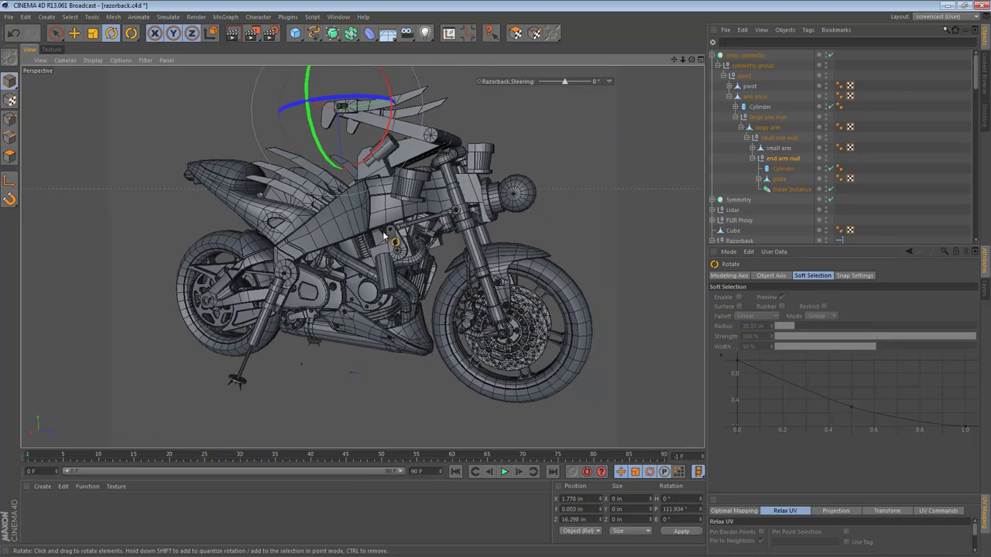
{"action": "left_click", "coordinate": [75, 35]}
{"action": "left_click", "coordinate": [525, 137]}
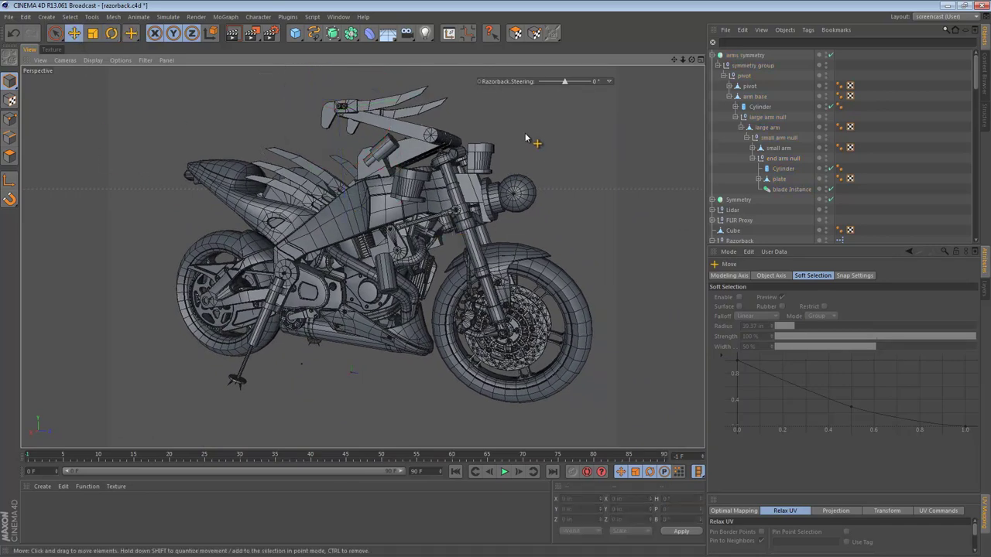
{"action": "left_click_drag", "start_coordinate": [499, 180], "coordinate": [434, 202], "text": "alt"}
{"action": "right_click_drag", "start_coordinate": [440, 217], "coordinate": [485, 227], "text": "alt"}
{"action": "left_click_drag", "start_coordinate": [484, 227], "coordinate": [474, 267], "text": "alt"}
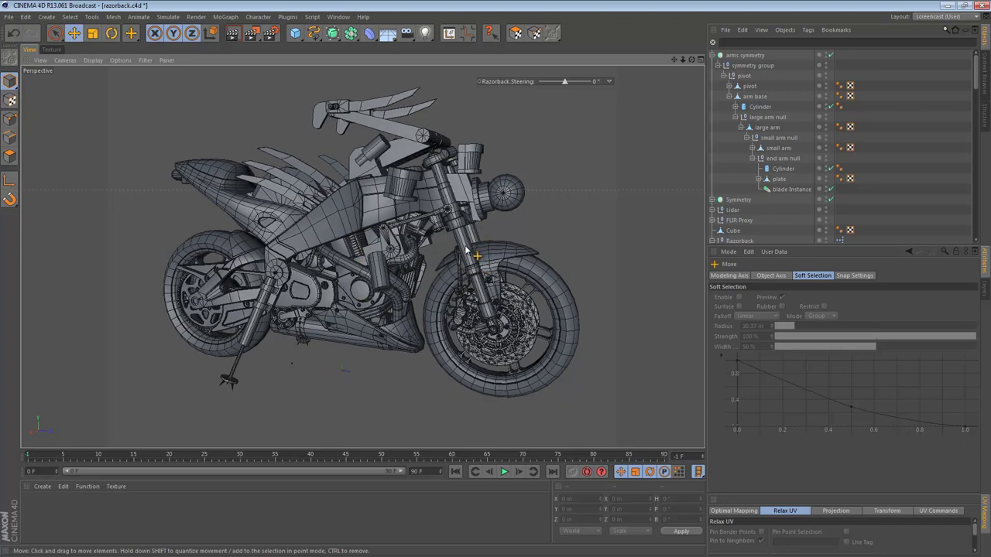
{"action": "mouse_move", "coordinate": [468, 251]}
{"action": "left_mouse_down", "text": "alt"}
{"action": "mouse_move", "coordinate": [480, 237]}
{"action": "mouse_move", "coordinate": [464, 221]}
{"action": "mouse_move", "coordinate": [459, 242]}
{"action": "left_mouse_up", "text": "alt"}
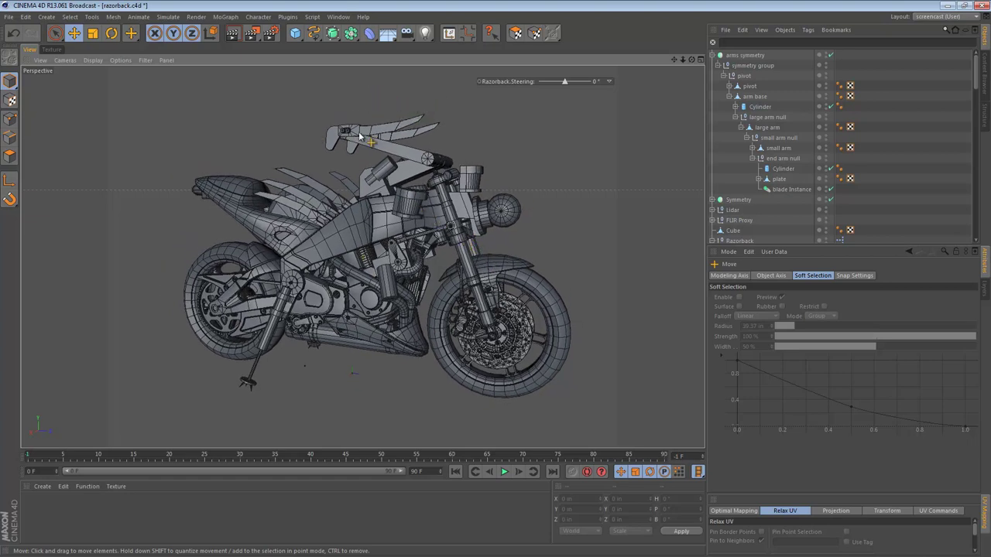
Step: Rotate the small arm null to a pitch of about 150.403°, folding the small arm closer to the large arm
{"action": "left_click", "coordinate": [446, 158]}
{"action": "left_click", "coordinate": [782, 138]}
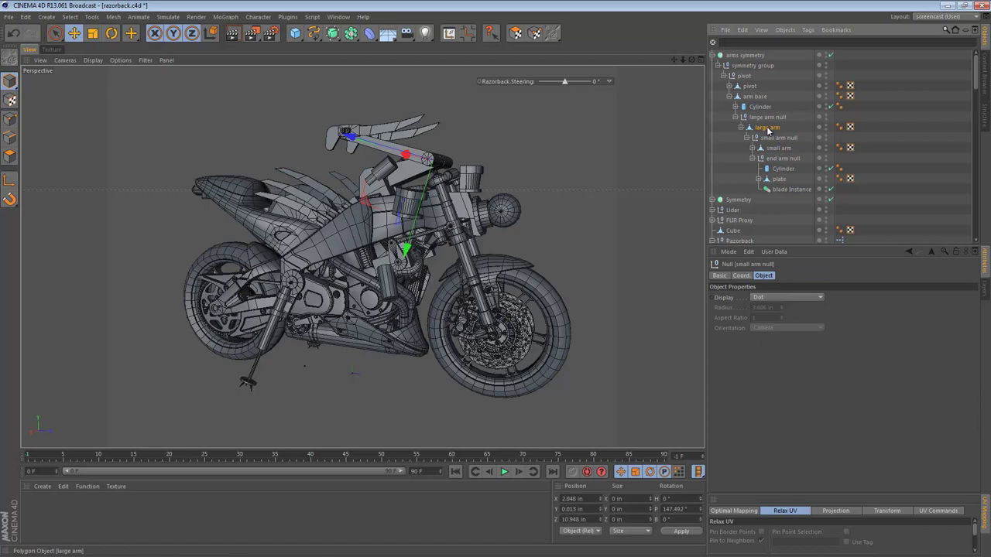
{"action": "left_click", "coordinate": [778, 148]}
{"action": "key", "text": "r"}
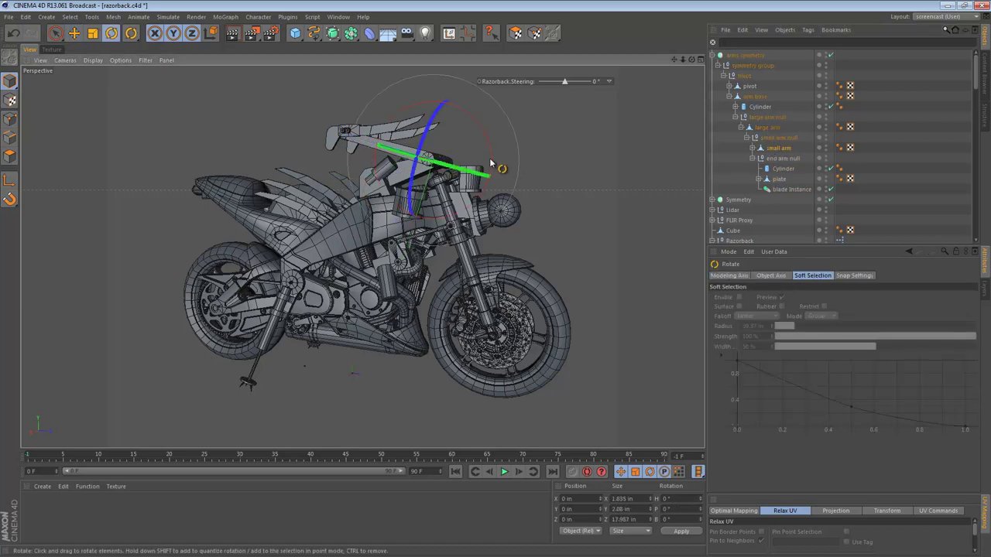
{"action": "left_click_drag", "start_coordinate": [495, 162], "coordinate": [619, 169]}
{"action": "left_click", "coordinate": [778, 138]}
{"action": "scroll", "coordinate": [486, 160], "scroll_direction": "up", "scroll_amount": 3}
{"action": "left_click_drag", "start_coordinate": [571, 147], "coordinate": [626, 121]}
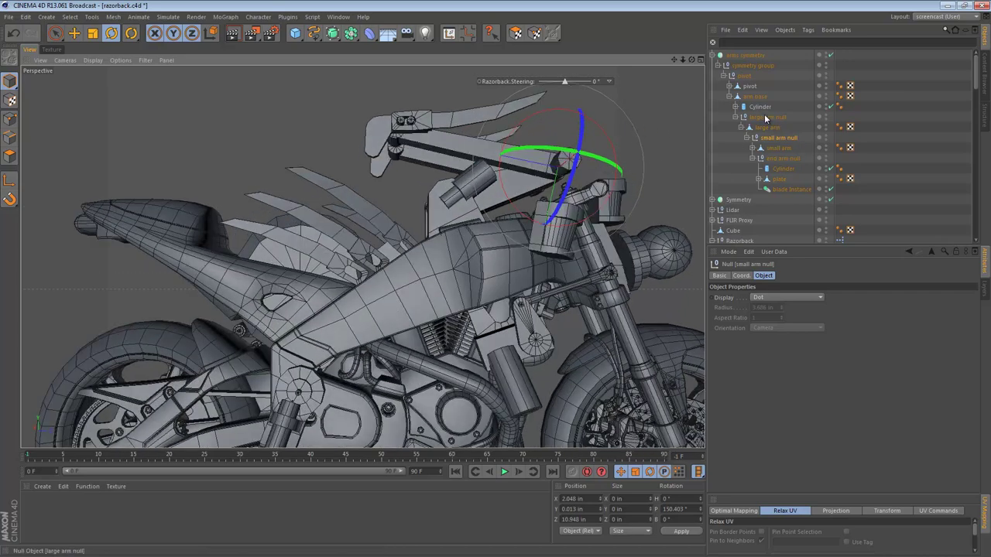
Step: Rotate the large arm null to raise the front joint, and rotate the small arm null to a pitch of about 162.133°
{"action": "left_click", "coordinate": [765, 118]}
{"action": "left_click_drag", "start_coordinate": [424, 158], "coordinate": [427, 197]}
{"action": "left_click", "coordinate": [782, 137]}
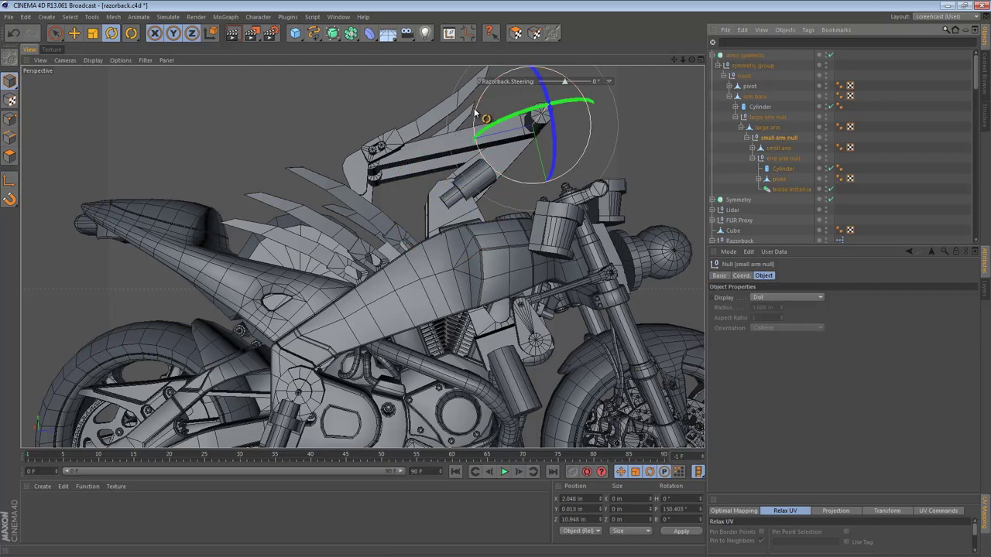
{"action": "left_click_drag", "start_coordinate": [474, 108], "coordinate": [476, 121]}
{"action": "left_click_drag", "start_coordinate": [480, 157], "coordinate": [463, 264], "text": "alt"}
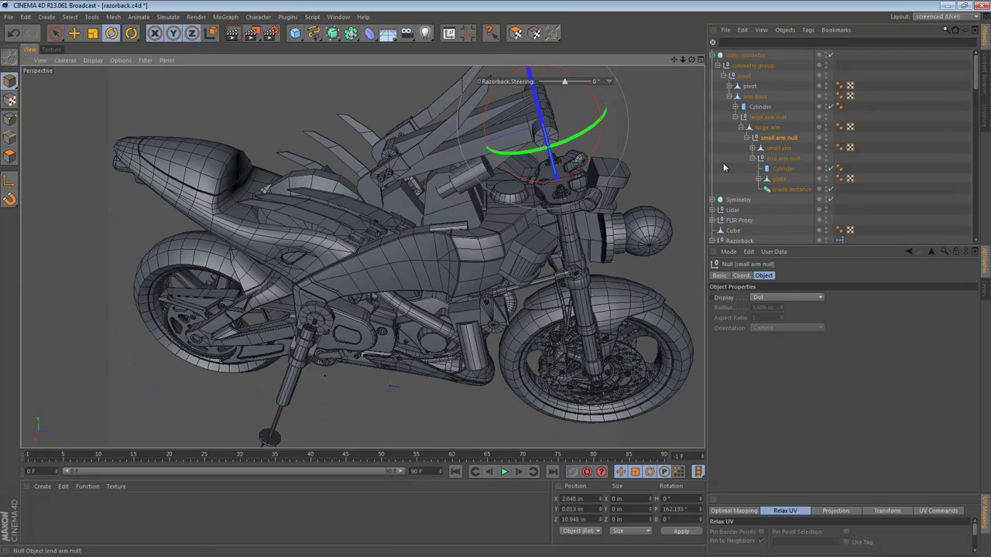
Step: Rotate the end arm null to a pitch of about 98.855°, bringing the blade along the small arm, and save the scene
{"action": "left_click", "coordinate": [778, 158]}
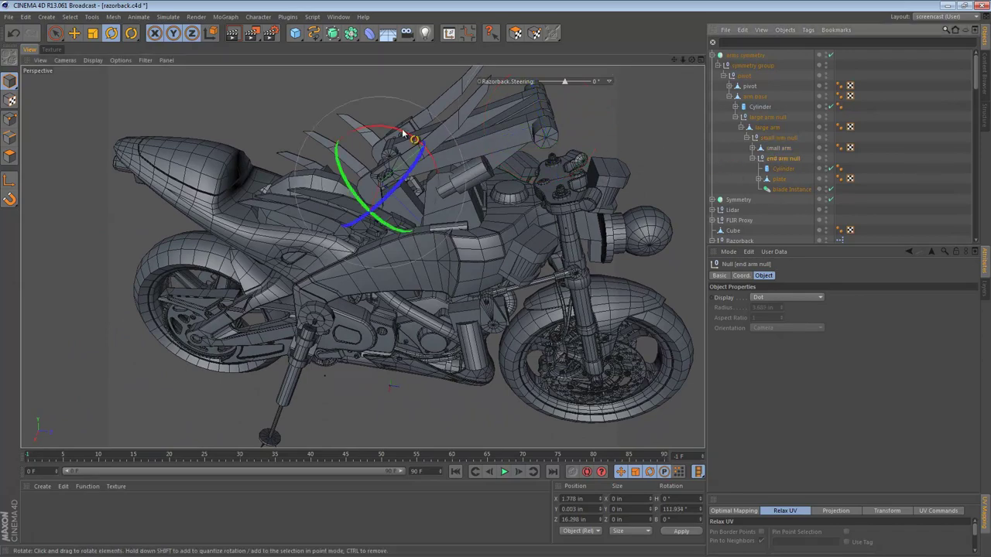
{"action": "left_click_drag", "start_coordinate": [403, 134], "coordinate": [406, 133]}
{"action": "left_click_drag", "start_coordinate": [469, 157], "coordinate": [439, 114], "text": "alt"}
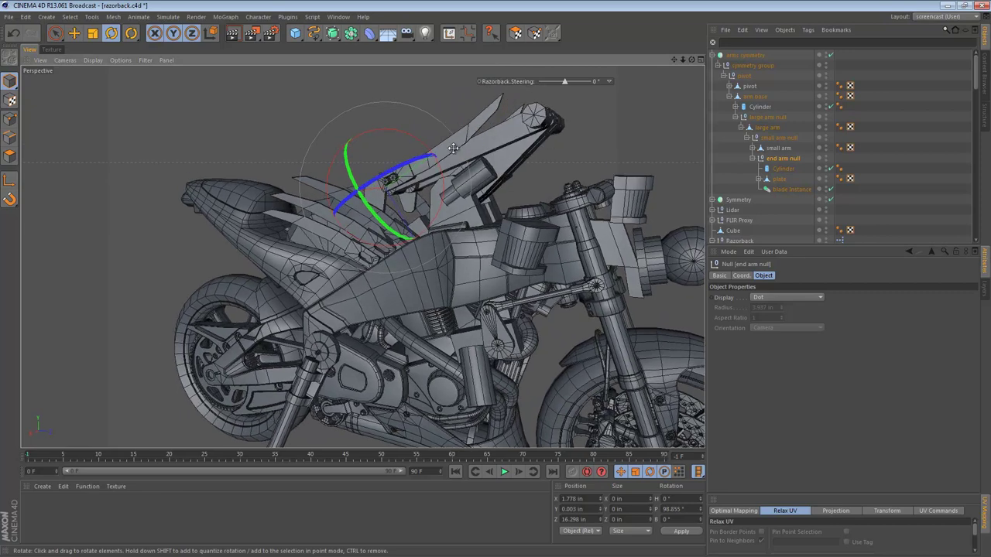
{"action": "left_click_drag", "start_coordinate": [421, 222], "coordinate": [399, 184], "text": "alt"}
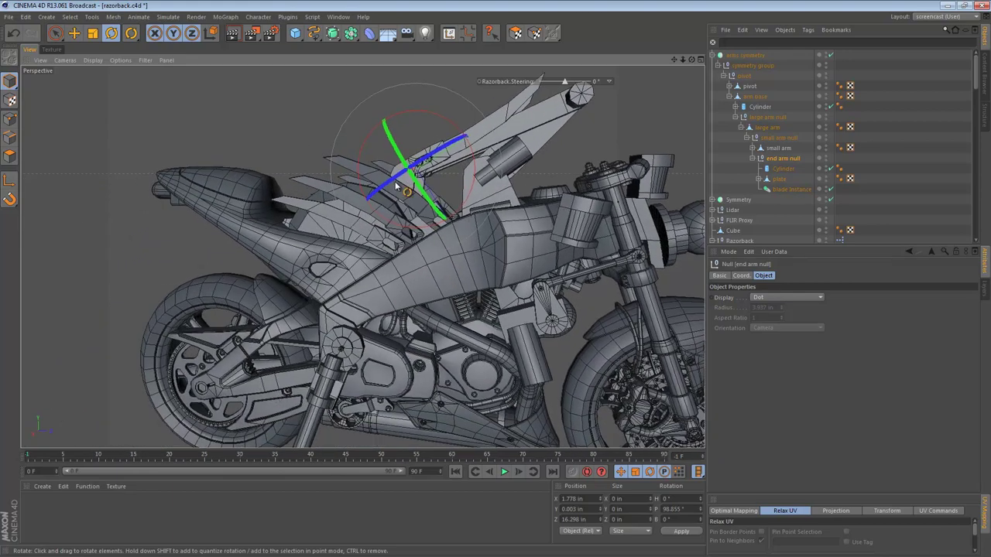
{"action": "right_click_drag", "start_coordinate": [400, 185], "coordinate": [460, 171], "text": "alt"}
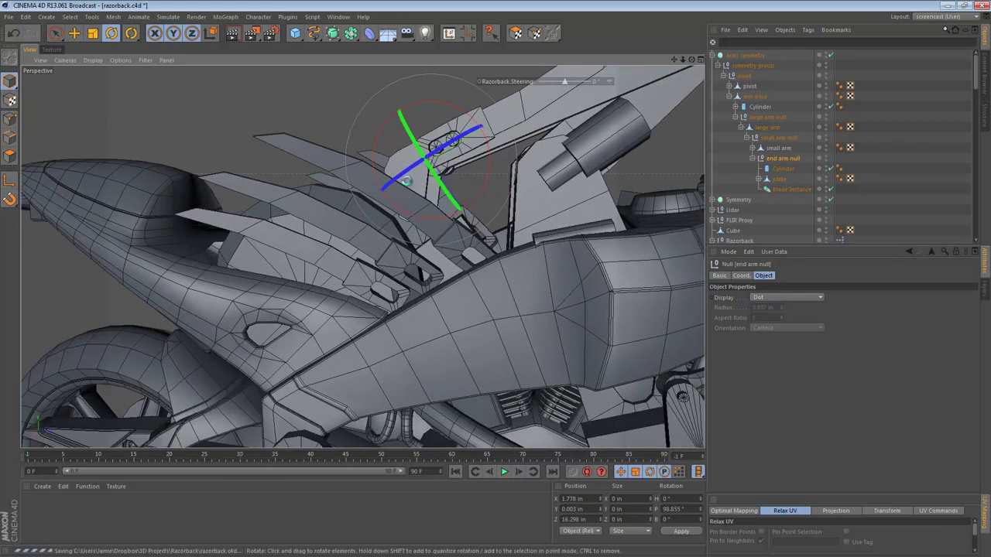
{"action": "left_click_drag", "start_coordinate": [421, 178], "coordinate": [449, 207], "text": "alt"}
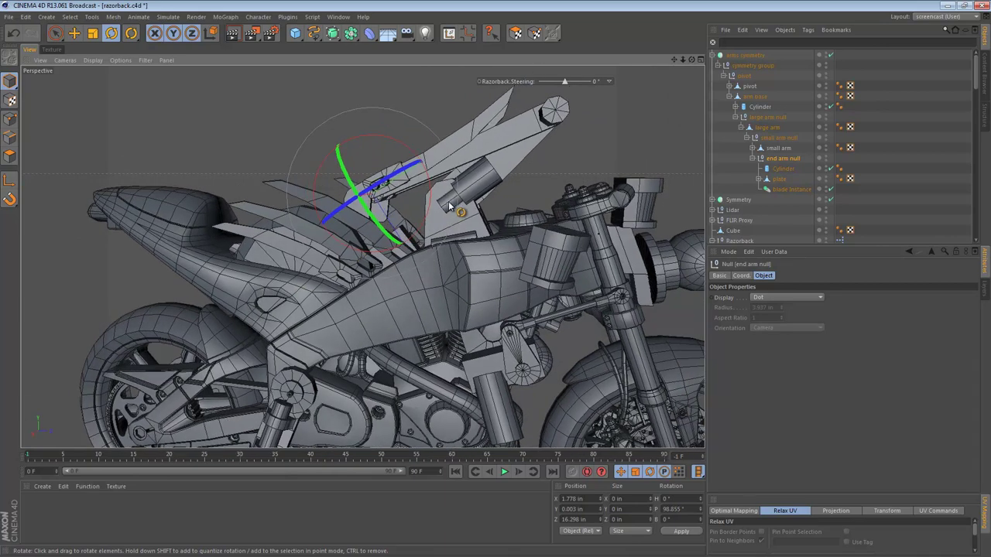
Step: Review the small arm, end arm null, battery module and blade instances in the object hierarchy
{"action": "left_click", "coordinate": [791, 150]}
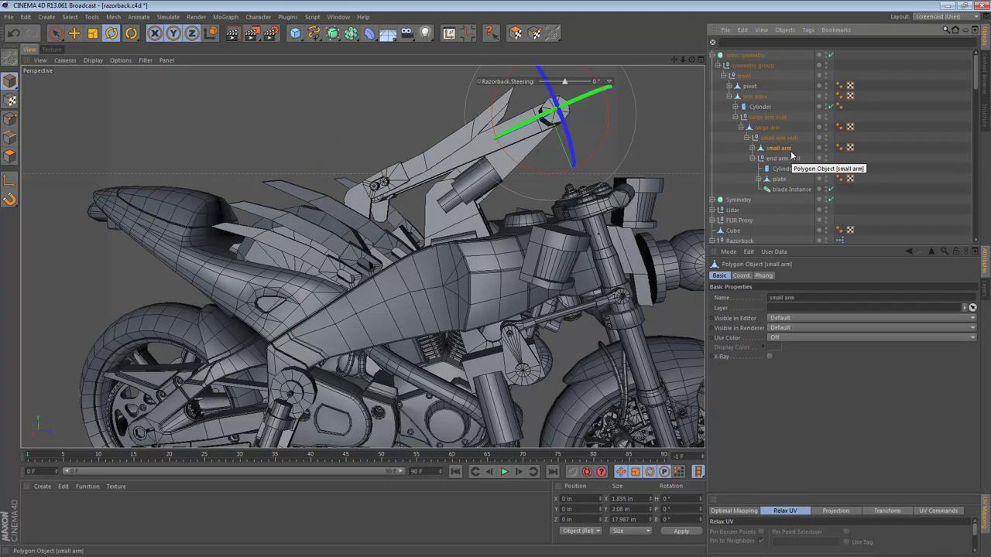
{"action": "left_click", "coordinate": [788, 158]}
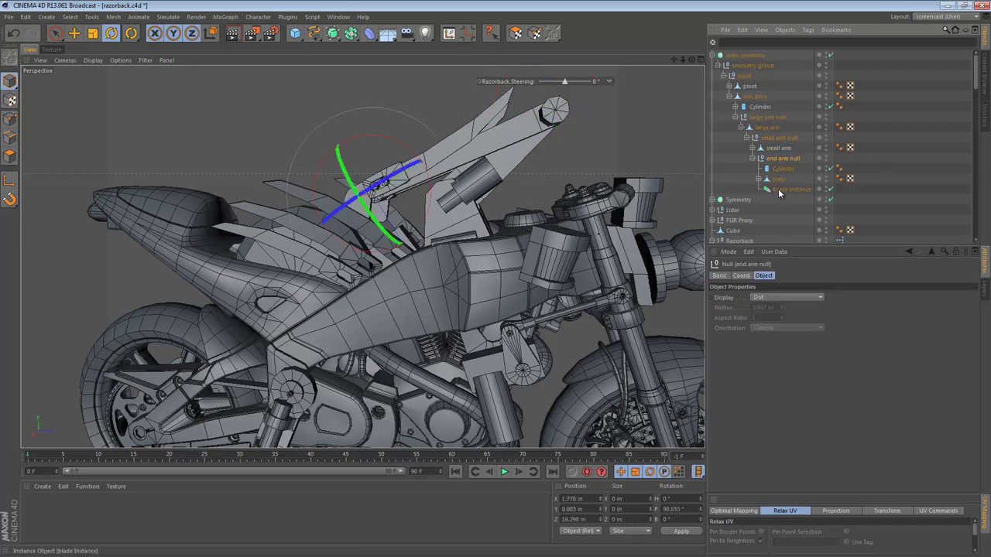
{"action": "left_click", "coordinate": [781, 188]}
{"action": "scroll", "coordinate": [781, 187], "scroll_direction": "down", "scroll_amount": 6}
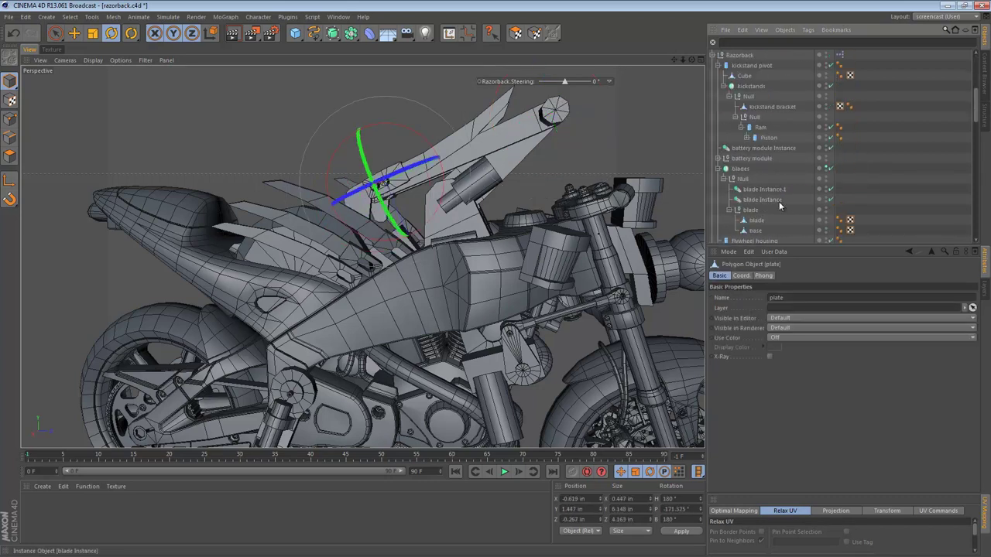
{"action": "left_click", "coordinate": [749, 159]}
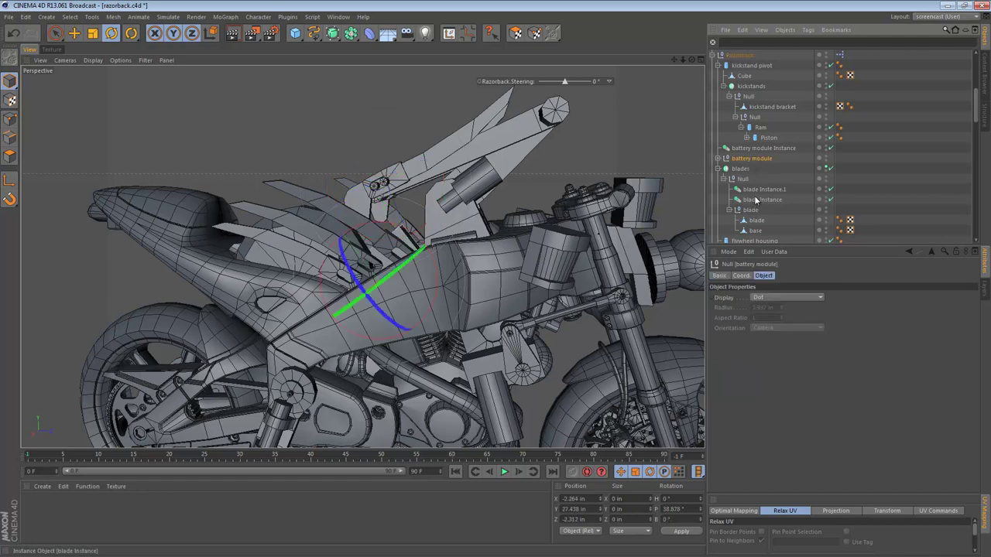
{"action": "left_click", "coordinate": [760, 189]}
{"action": "left_click", "coordinate": [759, 203]}
{"action": "scroll", "coordinate": [759, 205], "scroll_direction": "down", "scroll_amount": 6}
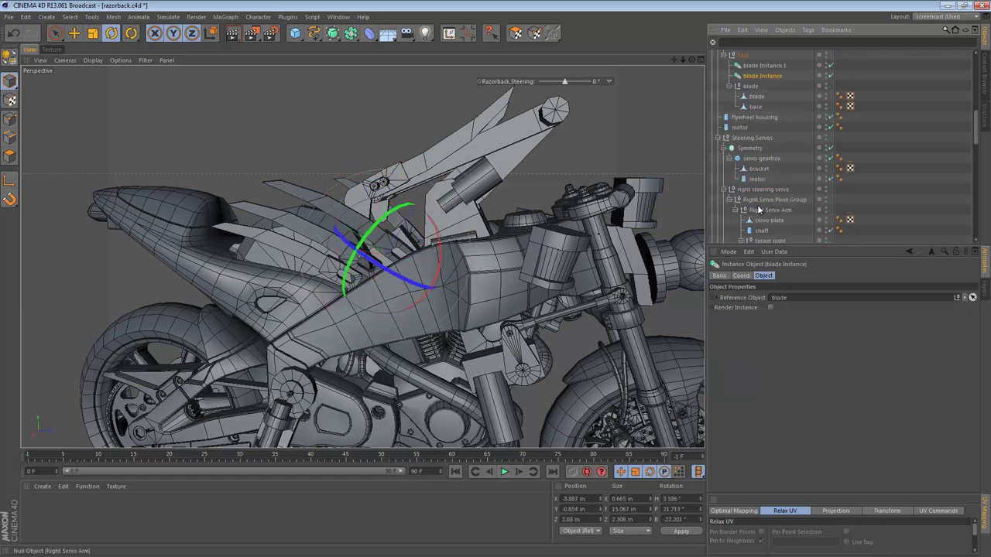
{"action": "scroll", "coordinate": [760, 205], "scroll_direction": "down", "scroll_amount": 2}
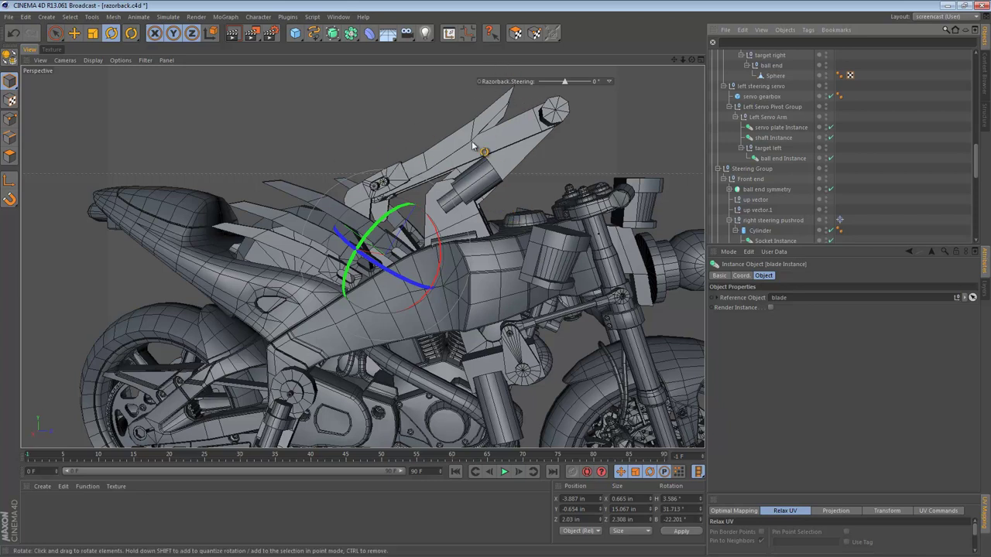
Step: Review the left and right steering servo groups and the blade's base object in the hierarchy
{"action": "left_click", "coordinate": [778, 158]}
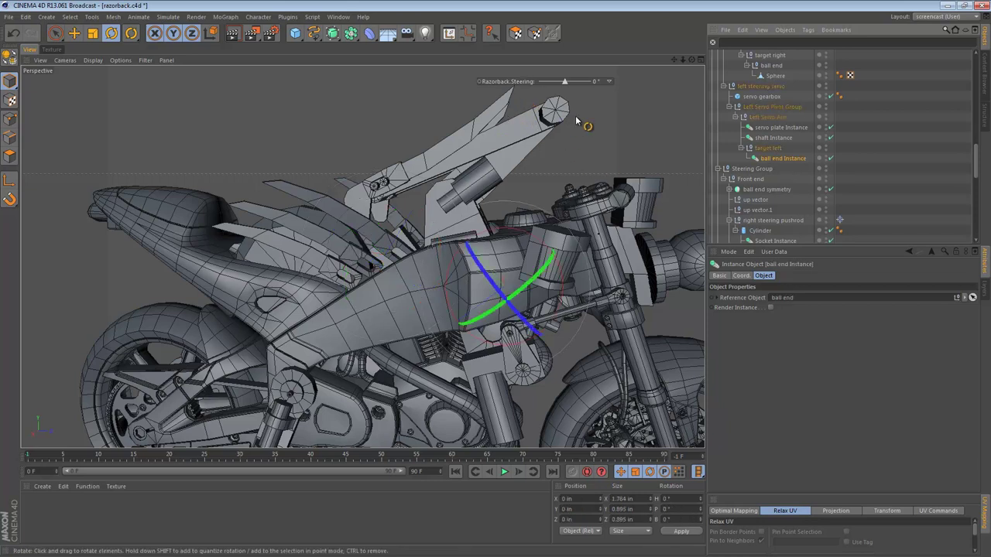
{"action": "scroll", "coordinate": [787, 172], "scroll_direction": "down", "scroll_amount": 6}
{"action": "scroll", "coordinate": [789, 177], "scroll_direction": "up", "scroll_amount": 5}
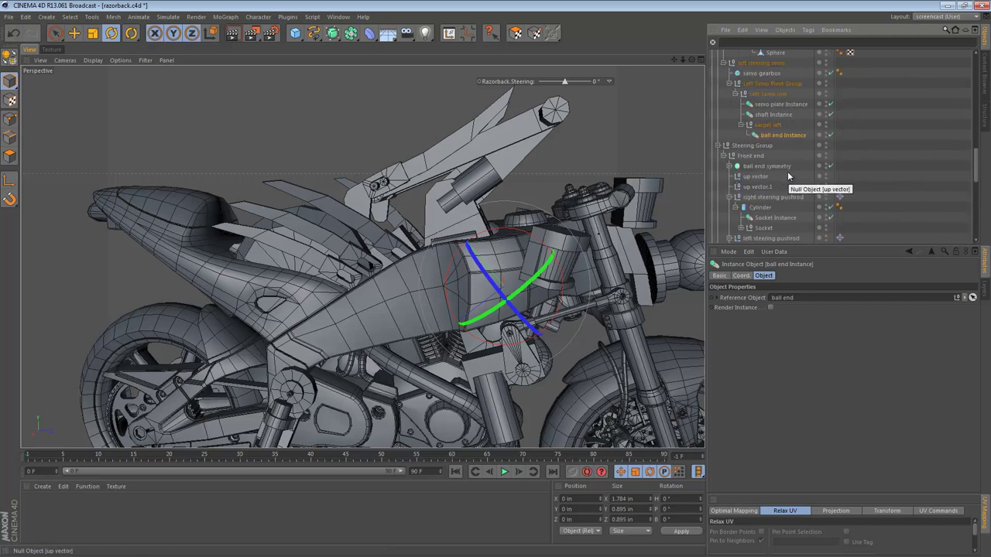
{"action": "scroll", "coordinate": [784, 180], "scroll_direction": "up", "scroll_amount": 2}
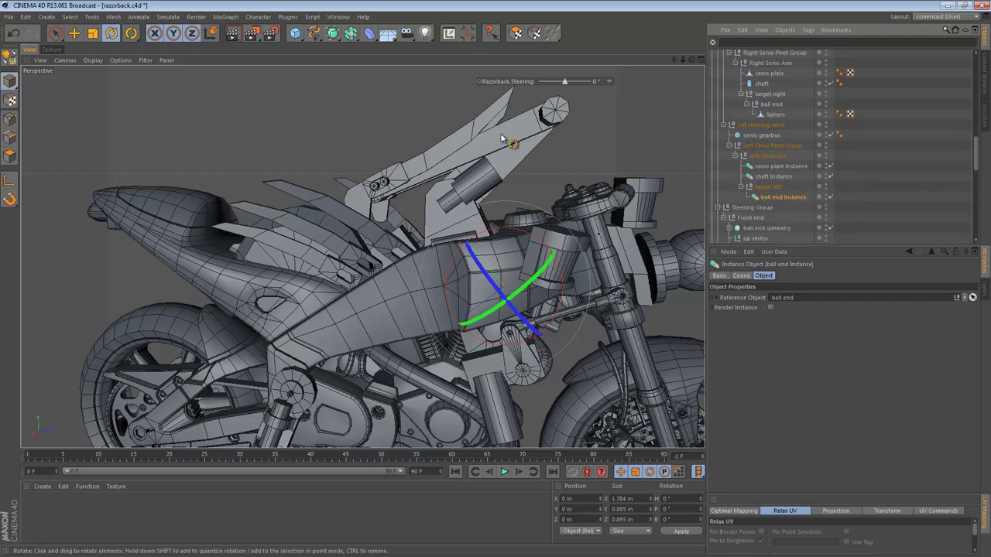
{"action": "scroll", "coordinate": [780, 198], "scroll_direction": "up", "scroll_amount": 4}
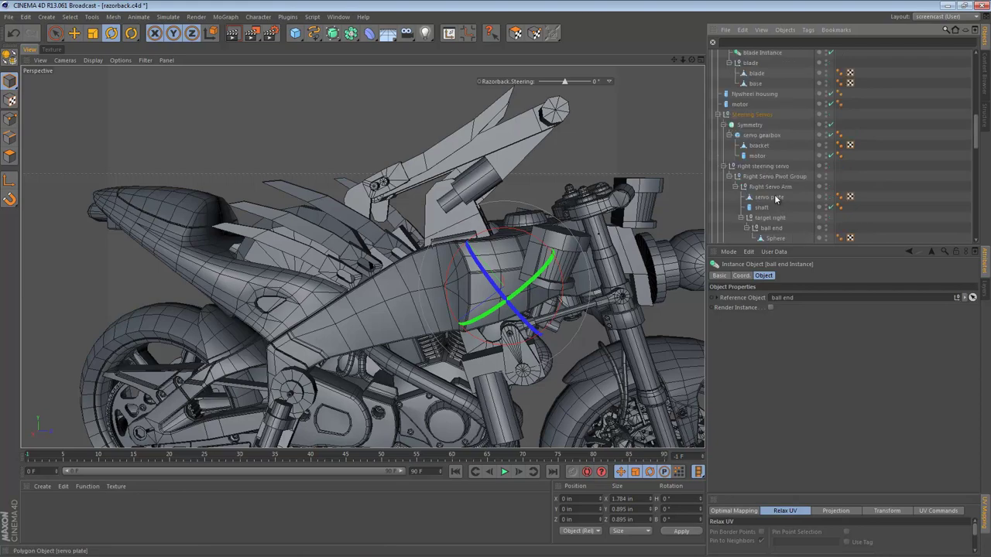
{"action": "scroll", "coordinate": [772, 193], "scroll_direction": "up", "scroll_amount": 4}
{"action": "left_click", "coordinate": [771, 196]}
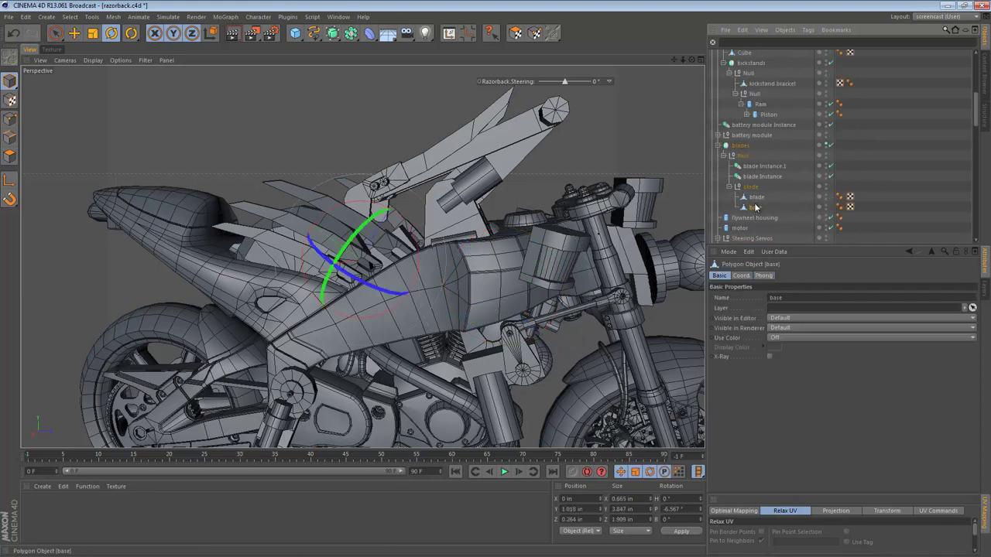
Step: Select the eight points of the blade's outer half and scale them along X to about 0.108 in thick
{"action": "left_click_drag", "start_coordinate": [486, 214], "coordinate": [402, 228], "text": "alt"}
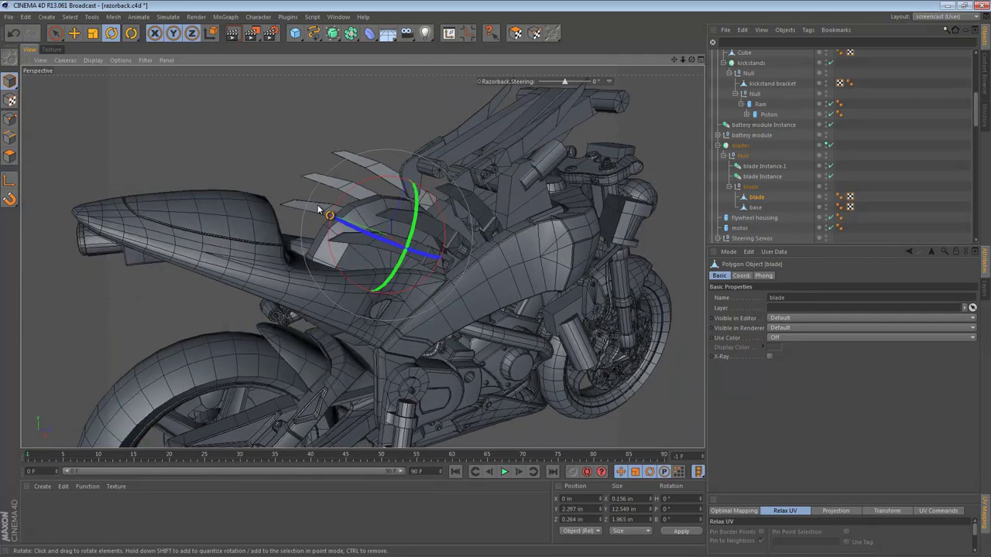
{"action": "left_click_drag", "start_coordinate": [317, 209], "coordinate": [283, 232], "text": "alt"}
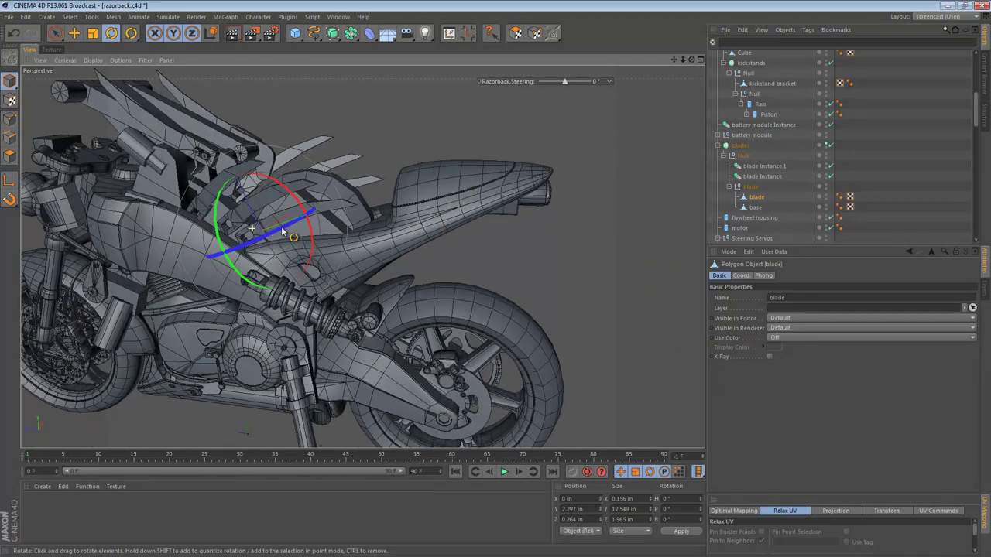
{"action": "right_click_drag", "start_coordinate": [283, 231], "coordinate": [428, 218], "text": "alt"}
{"action": "middle_click_drag", "start_coordinate": [428, 198], "coordinate": [351, 241], "text": "alt"}
{"action": "left_click_drag", "start_coordinate": [446, 186], "coordinate": [409, 190], "text": "alt"}
{"action": "left_click_drag", "start_coordinate": [543, 165], "coordinate": [572, 230], "text": "alt"}
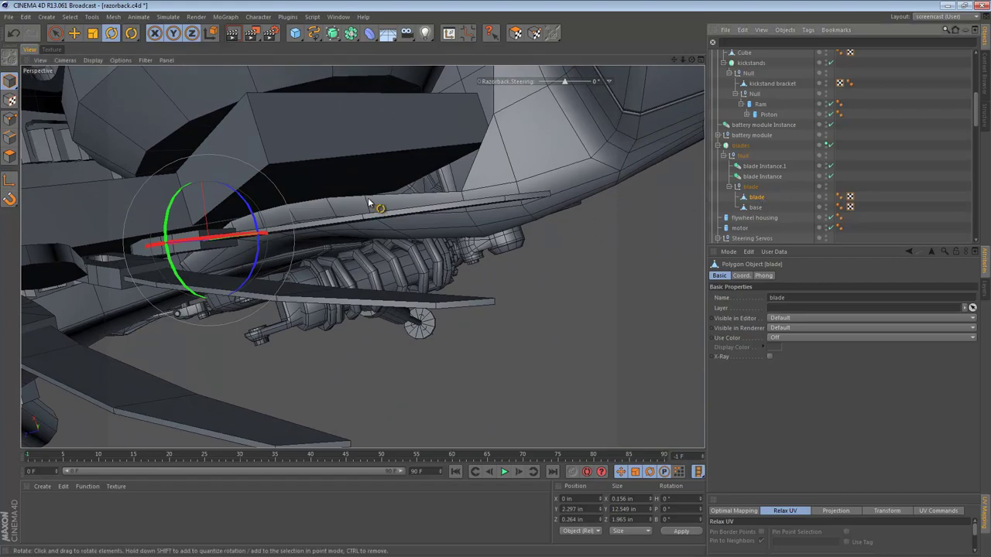
{"action": "left_click_drag", "start_coordinate": [368, 203], "coordinate": [140, 93], "text": "alt"}
{"action": "left_click", "coordinate": [10, 118]}
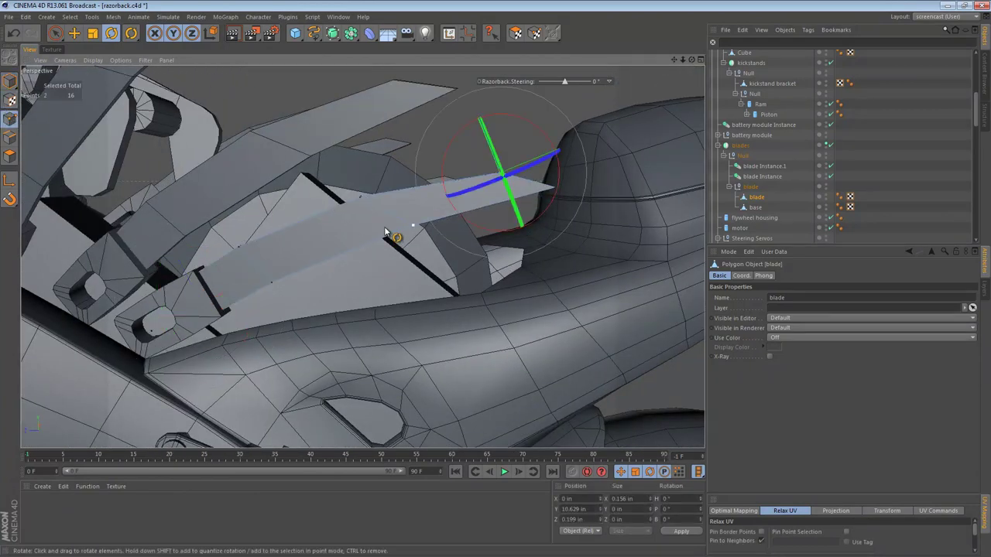
{"action": "left_click_drag", "start_coordinate": [608, 272], "coordinate": [610, 276]}
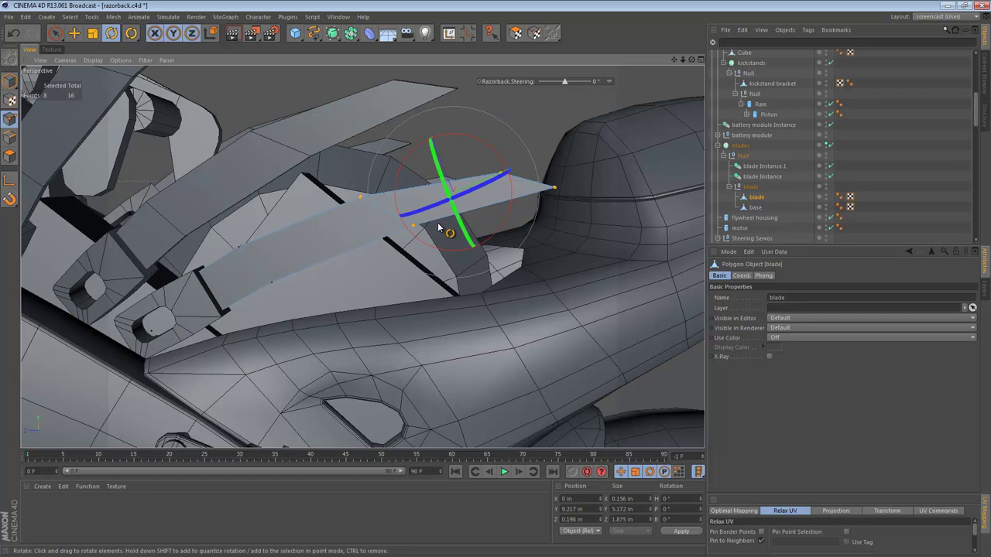
{"action": "left_click_drag", "start_coordinate": [437, 223], "coordinate": [440, 394], "text": "alt"}
{"action": "key", "text": "t"}
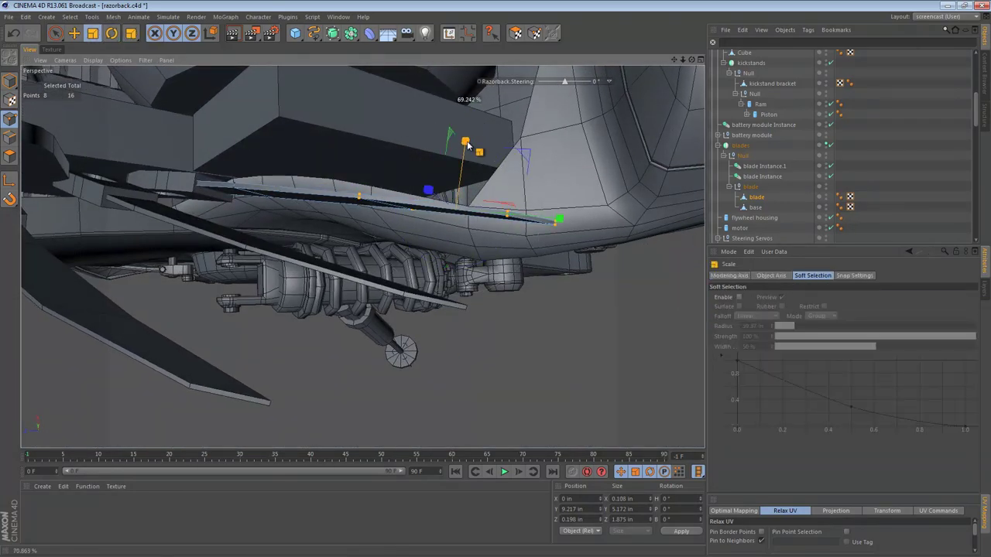
{"action": "left_click_drag", "start_coordinate": [466, 137], "coordinate": [467, 137]}
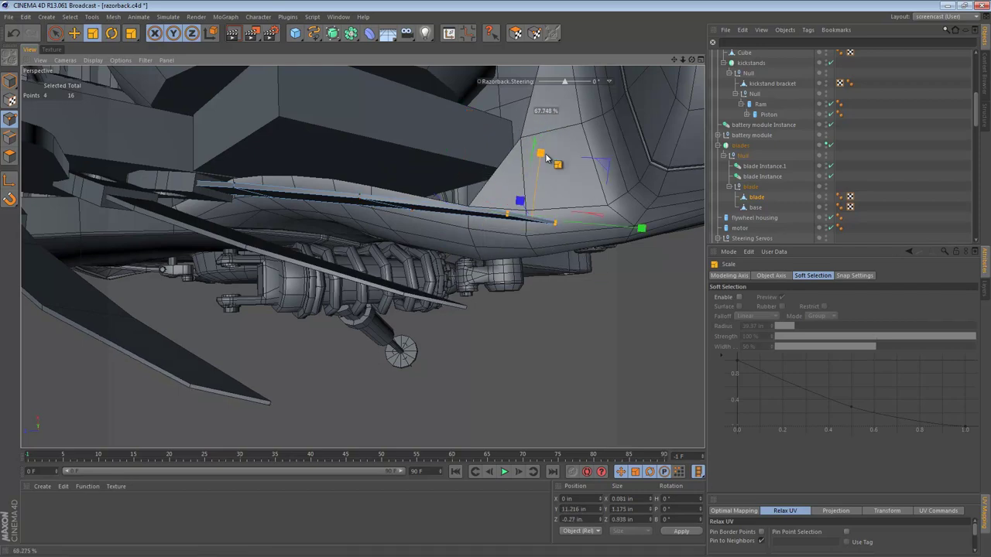
Step: Scale the four points nearest the blade's tip along X to a thickness of about 0.066 in
{"action": "left_click_drag", "start_coordinate": [543, 170], "coordinate": [543, 170]}
{"action": "left_click_drag", "start_coordinate": [514, 233], "coordinate": [493, 76], "text": "alt"}
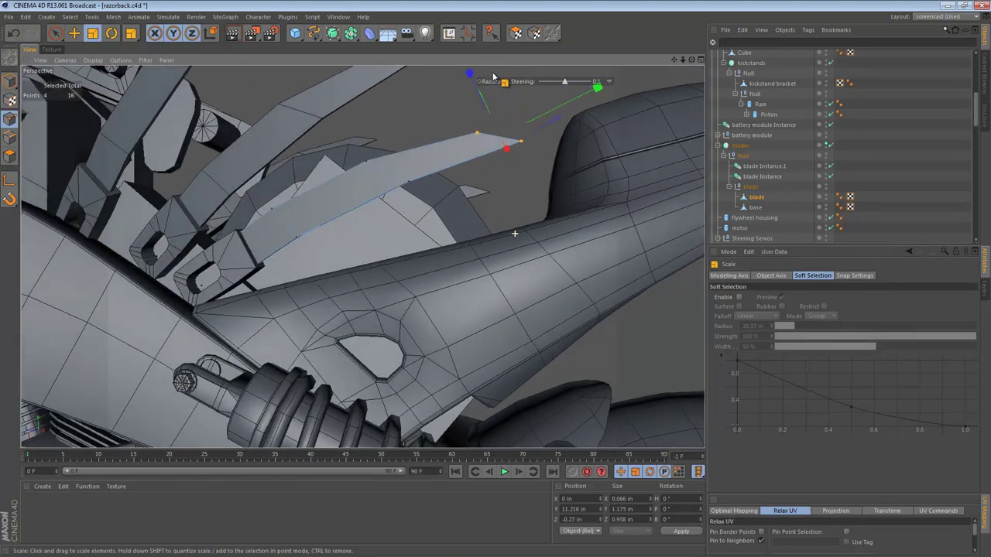
{"action": "mouse_move", "coordinate": [363, 153]}
{"action": "left_mouse_down", "text": "alt"}
{"action": "mouse_move", "coordinate": [430, 149]}
{"action": "mouse_move", "coordinate": [410, 155]}
{"action": "mouse_move", "coordinate": [435, 162]}
{"action": "mouse_move", "coordinate": [421, 132]}
{"action": "mouse_move", "coordinate": [372, 141]}
{"action": "left_mouse_up", "text": "alt"}
Step: Slide the short lower corner edge at the blade's outer bend toward the base by about 7.3 %
{"action": "left_click", "coordinate": [8, 138]}
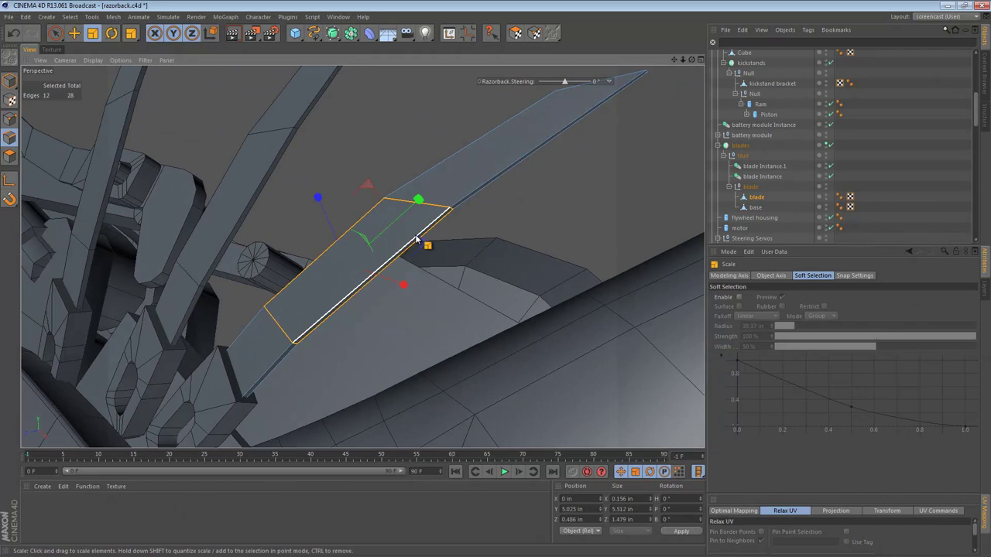
{"action": "right_click", "coordinate": [454, 216]}
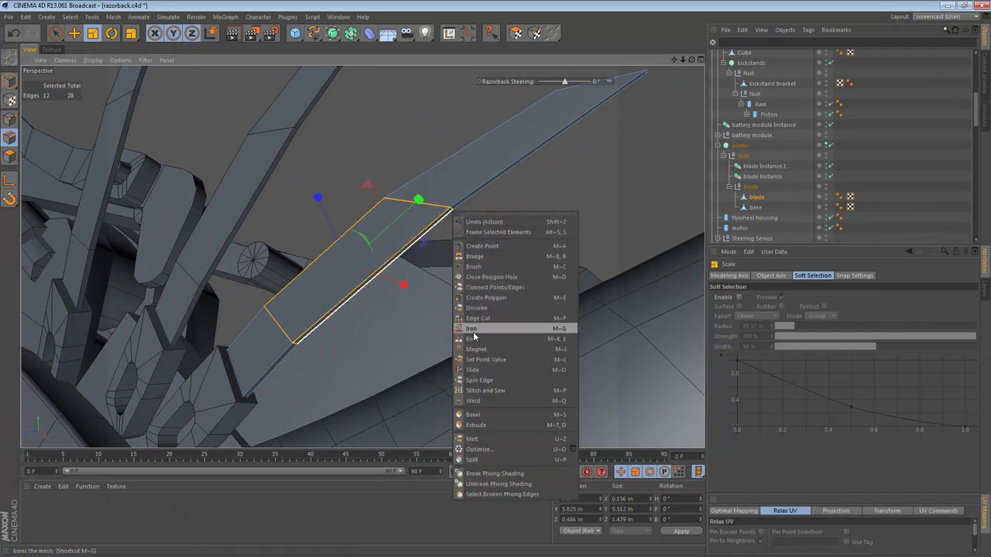
{"action": "left_click", "coordinate": [494, 369]}
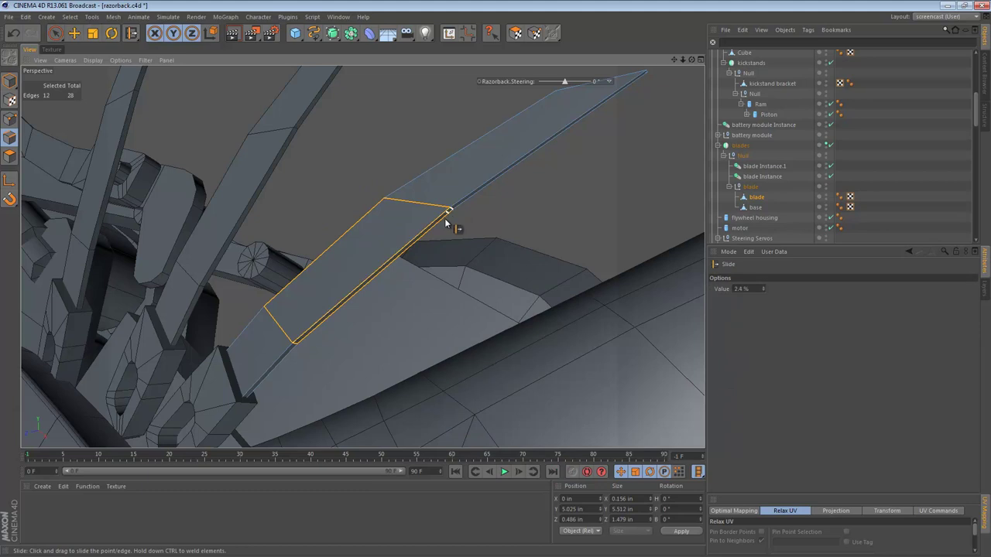
{"action": "mouse_move", "coordinate": [416, 245]}
{"action": "left_mouse_down"}
{"action": "mouse_move", "coordinate": [421, 268]}
{"action": "mouse_move", "coordinate": [417, 244]}
{"action": "mouse_move", "coordinate": [430, 231]}
{"action": "left_mouse_up"}
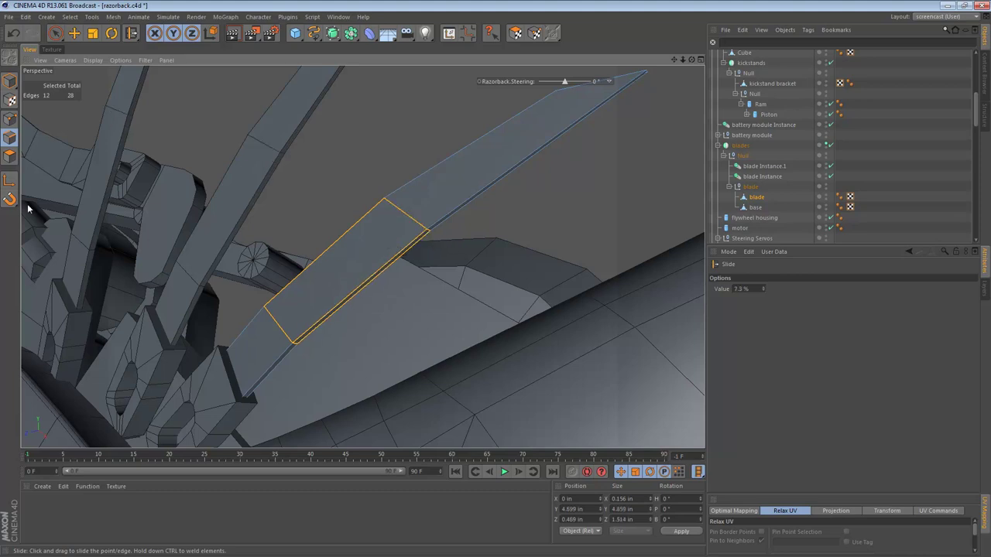
Step: Loop-select the two cross-section loops at the blade's bends and bevel them with an inner offset of 1.087 in
{"action": "key", "text": "v"}
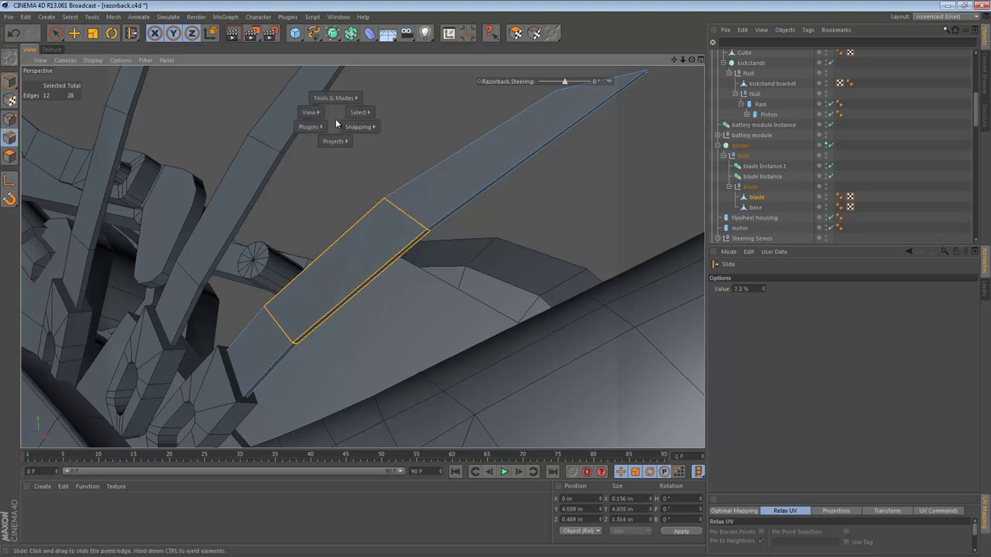
{"action": "mouse_move", "coordinate": [358, 113]}
{"action": "left_click", "coordinate": [406, 126]}
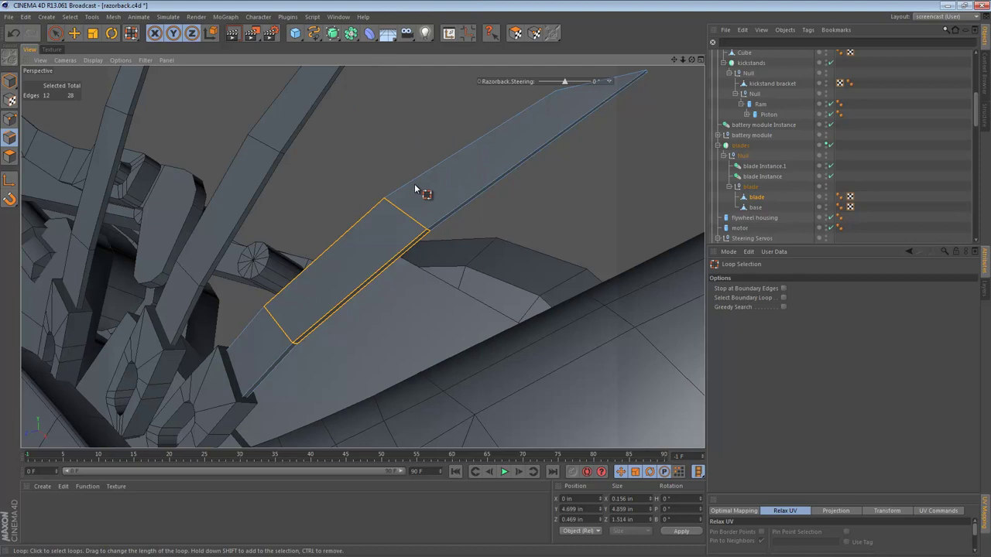
{"action": "left_click", "coordinate": [405, 211]}
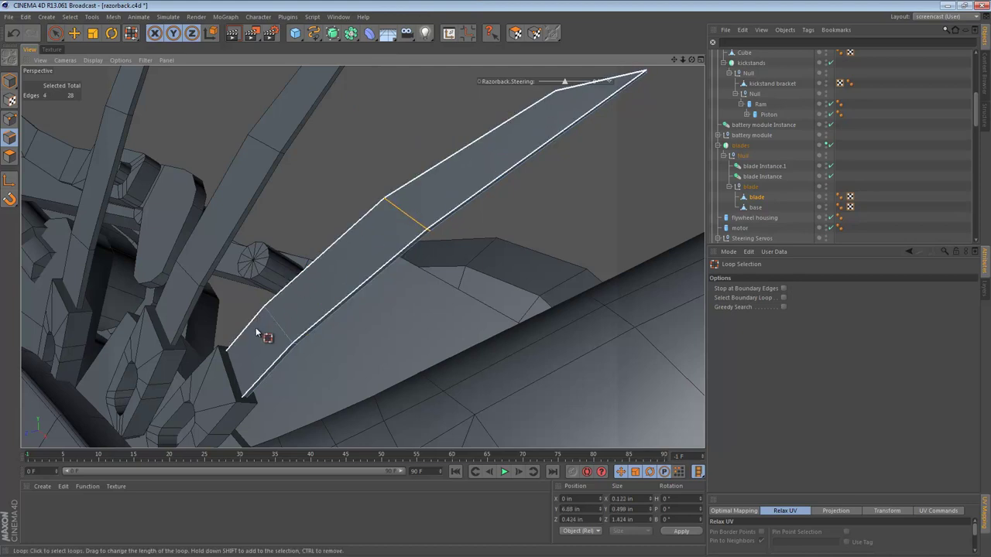
{"action": "right_click", "coordinate": [359, 173]}
{"action": "left_click", "coordinate": [421, 367]}
{"action": "left_click_drag", "start_coordinate": [454, 259], "coordinate": [497, 300]}
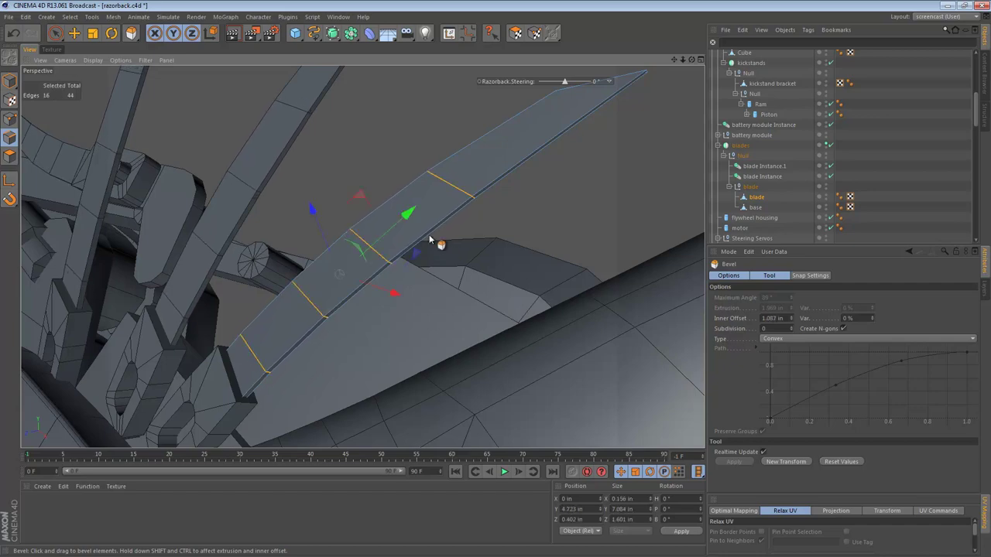
Step: Bevel the upper corner edge near the blade's tip with an inner offset of 0.61 in
{"action": "mouse_move", "coordinate": [418, 198]}
{"action": "right_mouse_down", "text": "alt"}
{"action": "mouse_move", "coordinate": [358, 215]}
{"action": "mouse_move", "coordinate": [403, 210]}
{"action": "right_mouse_up", "text": "alt"}
{"action": "left_click_drag", "start_coordinate": [403, 215], "coordinate": [532, 242], "text": "alt"}
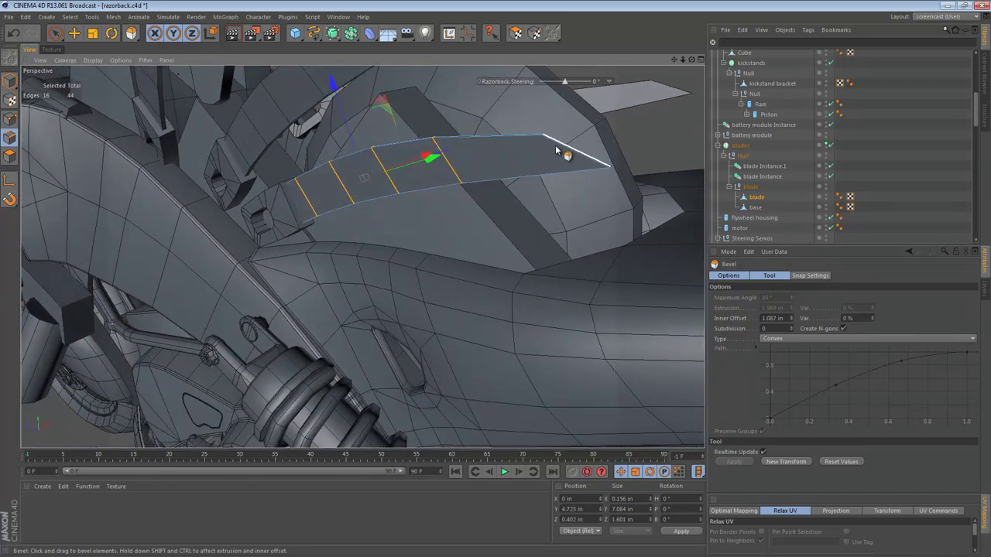
{"action": "left_click_drag", "start_coordinate": [552, 148], "coordinate": [554, 168]}
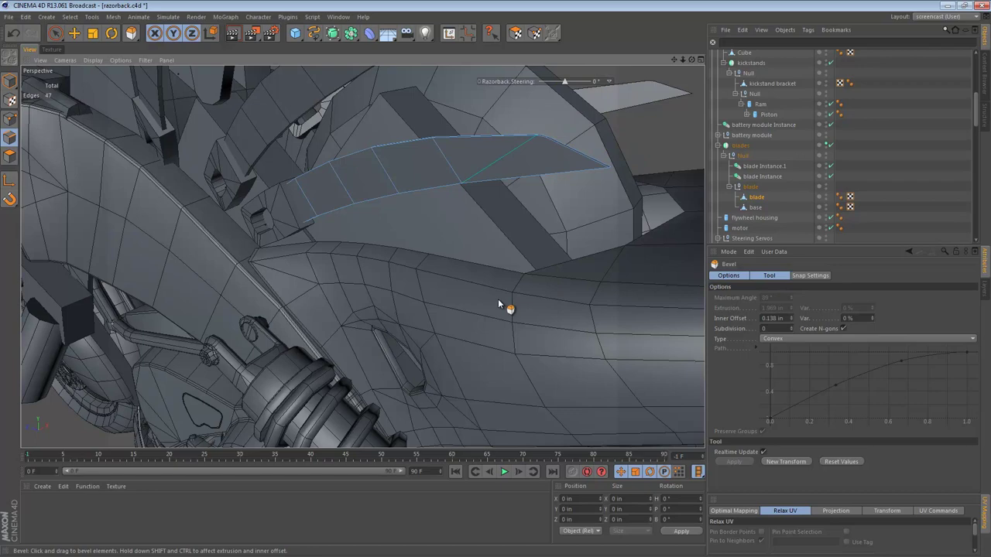
{"action": "left_click_drag", "start_coordinate": [499, 300], "coordinate": [495, 300]}
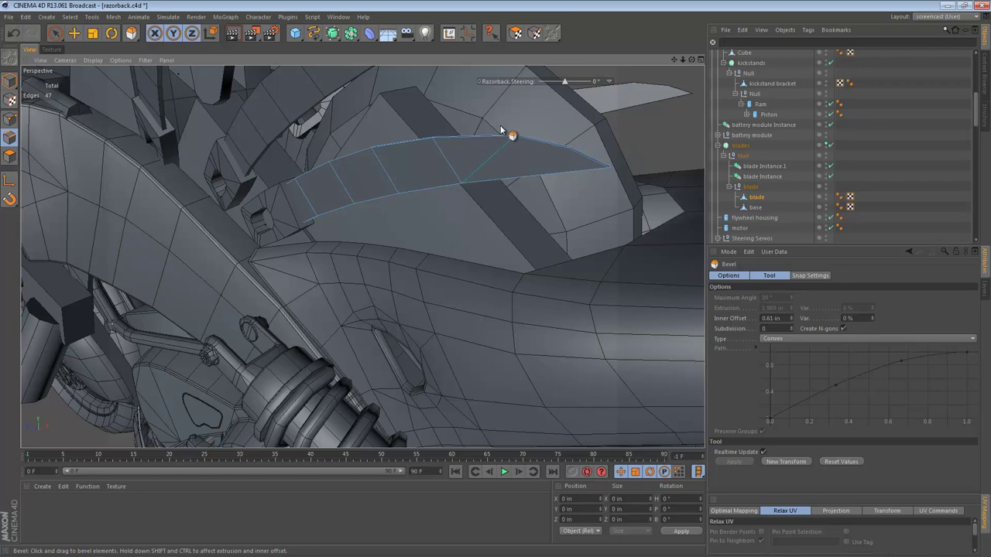
Step: In the Right view, knife the blade's lower edge near the tip in Line mode, without restricting the cut to the selection
{"action": "right_click_drag", "start_coordinate": [502, 142], "coordinate": [572, 149], "text": "alt"}
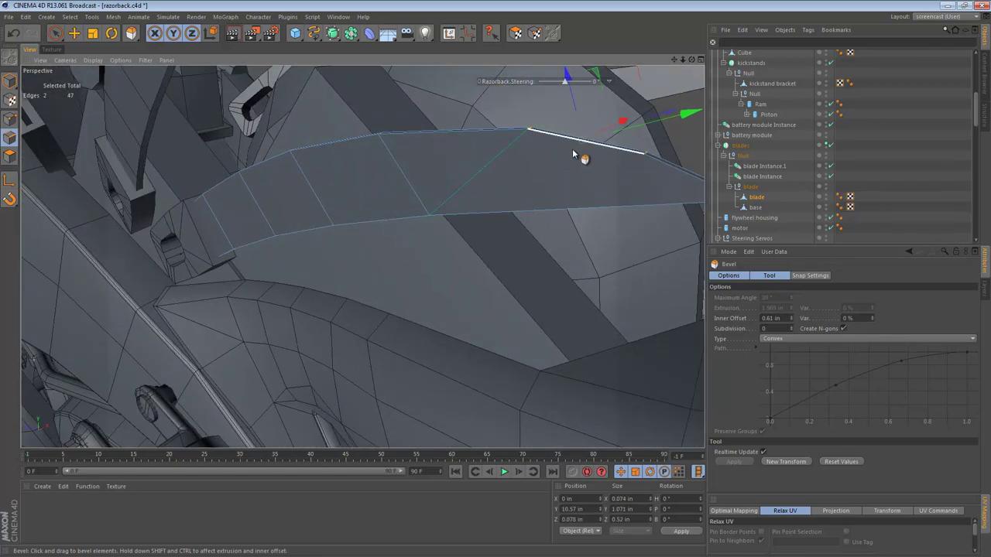
{"action": "middle_click_drag", "start_coordinate": [572, 148], "coordinate": [452, 194], "text": "alt"}
{"action": "left_click_drag", "start_coordinate": [460, 203], "coordinate": [476, 189], "text": "alt"}
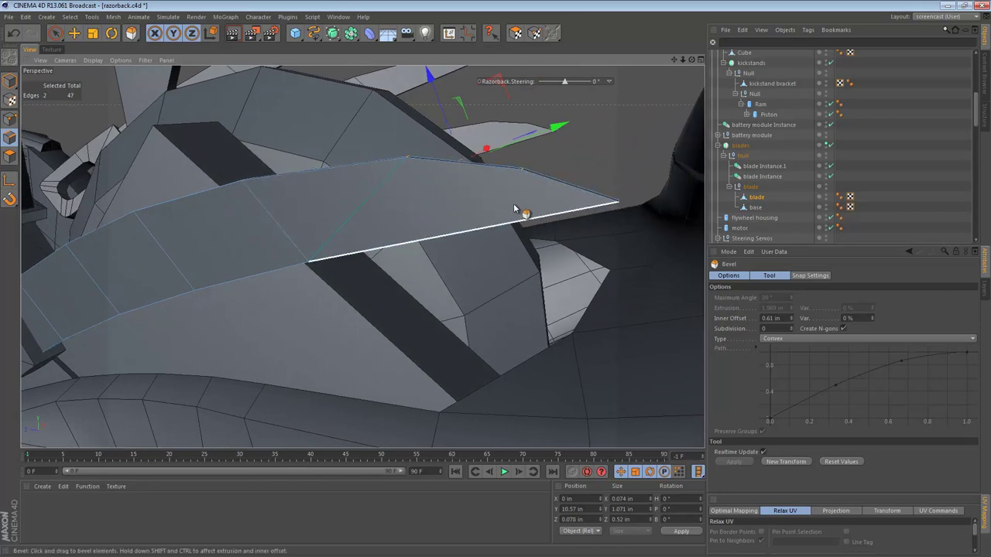
{"action": "left_click_drag", "start_coordinate": [514, 208], "coordinate": [421, 243], "text": "alt"}
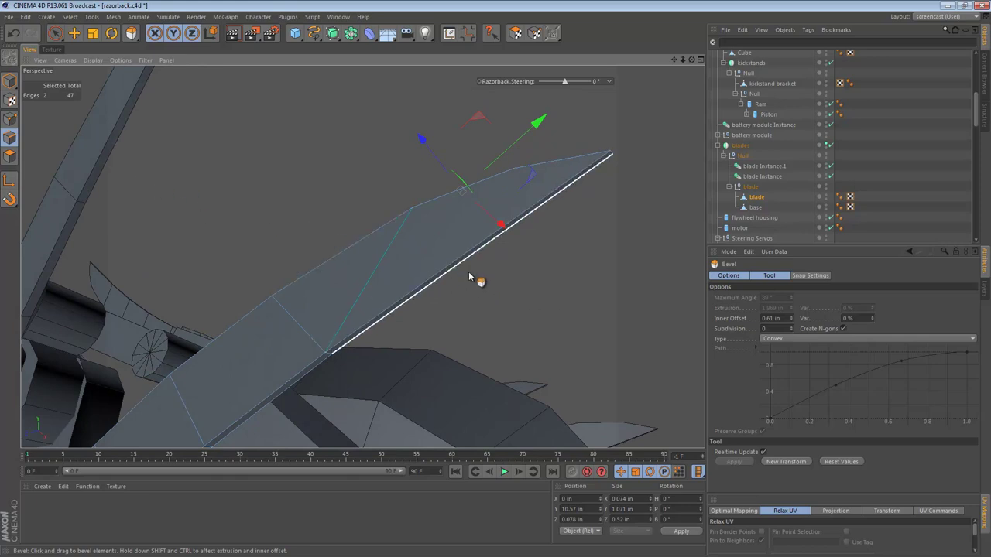
{"action": "middle_click", "coordinate": [369, 320]}
{"action": "middle_click", "coordinate": [147, 325]}
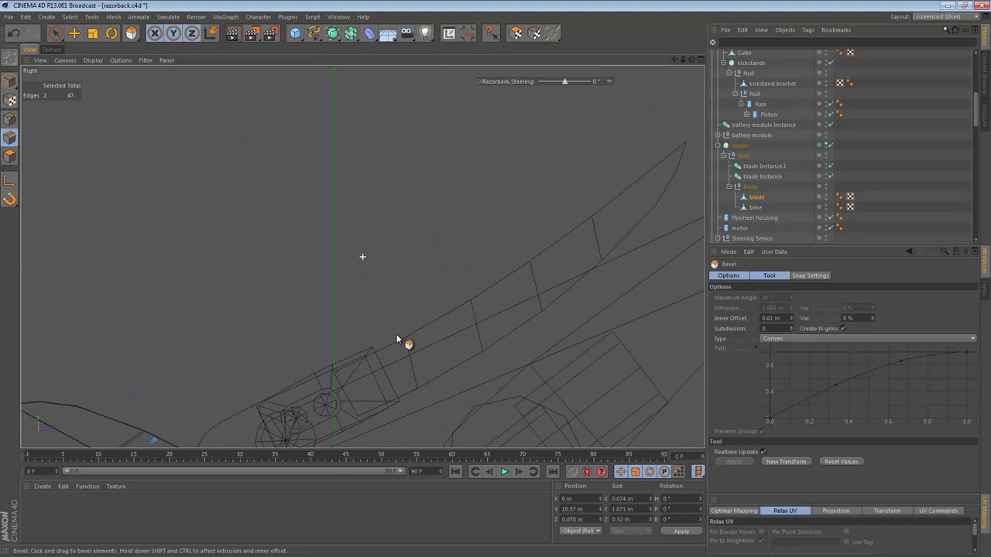
{"action": "mouse_move", "coordinate": [396, 336]}
{"action": "middle_mouse_down", "text": "alt"}
{"action": "mouse_move", "coordinate": [511, 279]}
{"action": "mouse_move", "coordinate": [613, 168]}
{"action": "middle_mouse_up", "text": "alt"}
{"action": "key", "text": "k"}
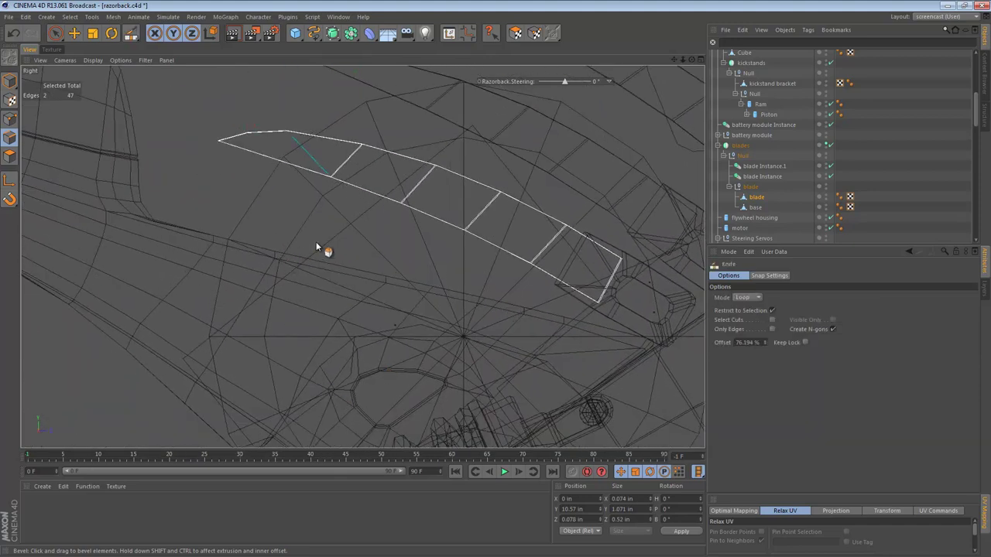
{"action": "left_click", "coordinate": [745, 299]}
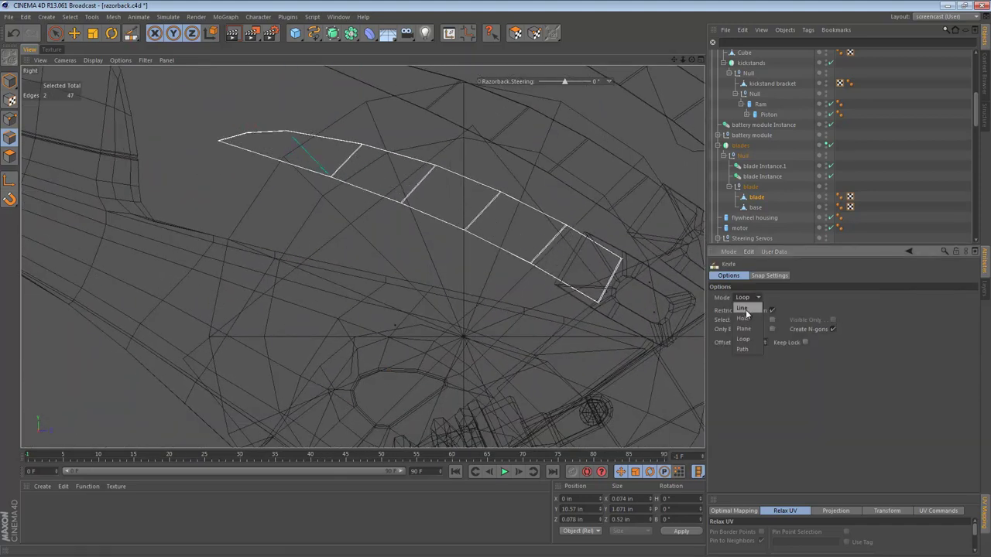
{"action": "left_click", "coordinate": [745, 311]}
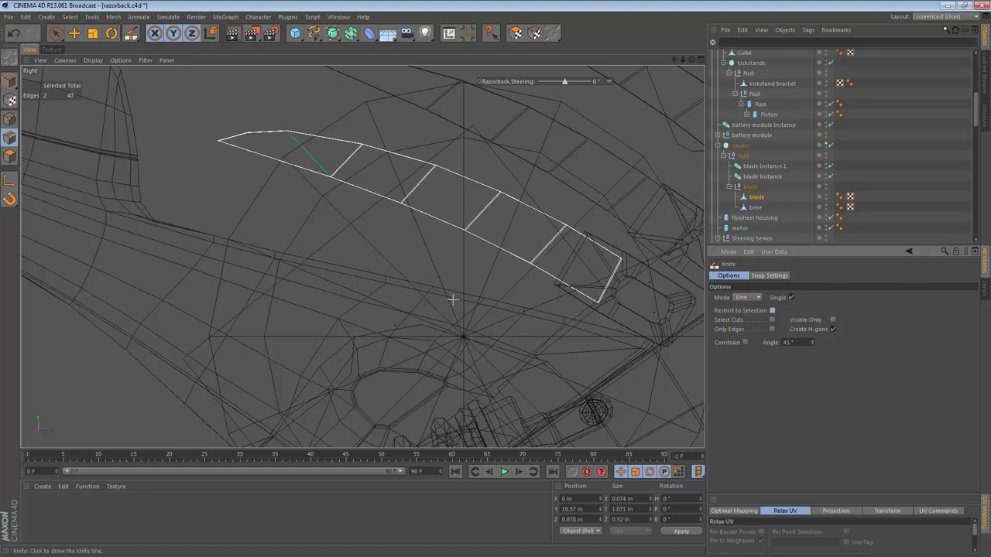
{"action": "left_click_drag", "start_coordinate": [267, 177], "coordinate": [283, 141]}
Step: Move the two new points on the blade's lower edge slightly, to about Y 9.974 in and Z -0.51 in
{"action": "left_click", "coordinate": [10, 118]}
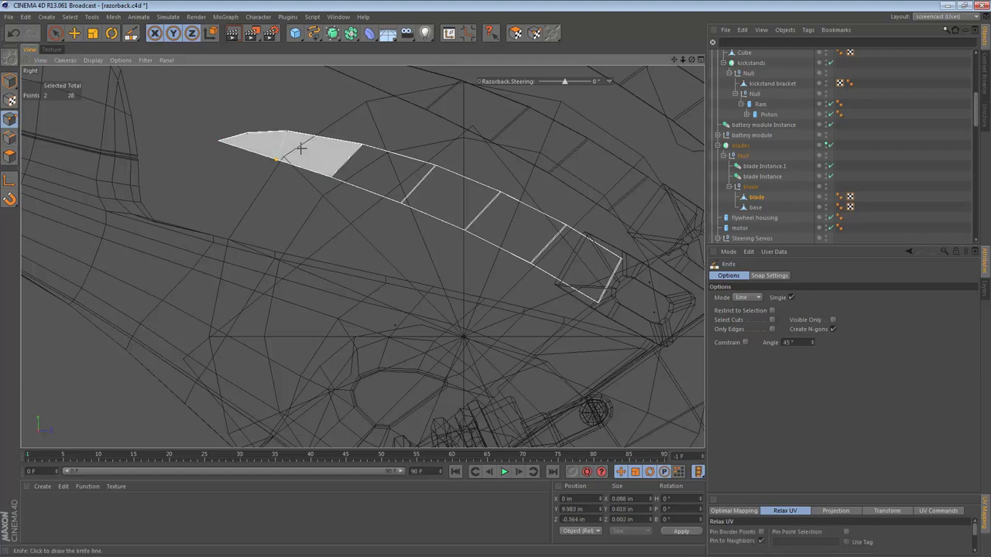
{"action": "key", "text": "e"}
{"action": "left_click_drag", "start_coordinate": [303, 154], "coordinate": [300, 146]}
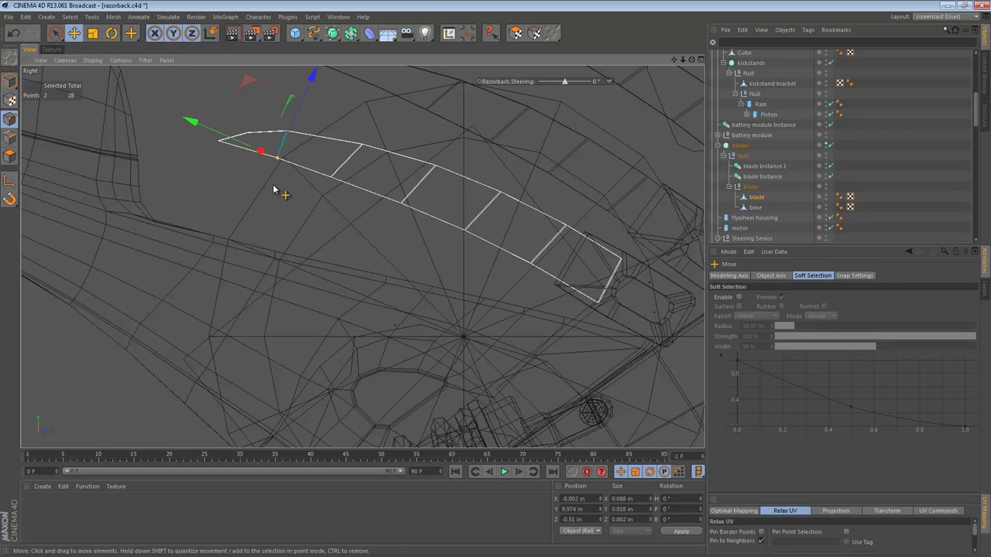
Step: Select the side polygons at the blade's tip in the Perspective view, remove their N-gons, and clear the selection
{"action": "key", "text": "F1"}
{"action": "left_click", "coordinate": [10, 155]}
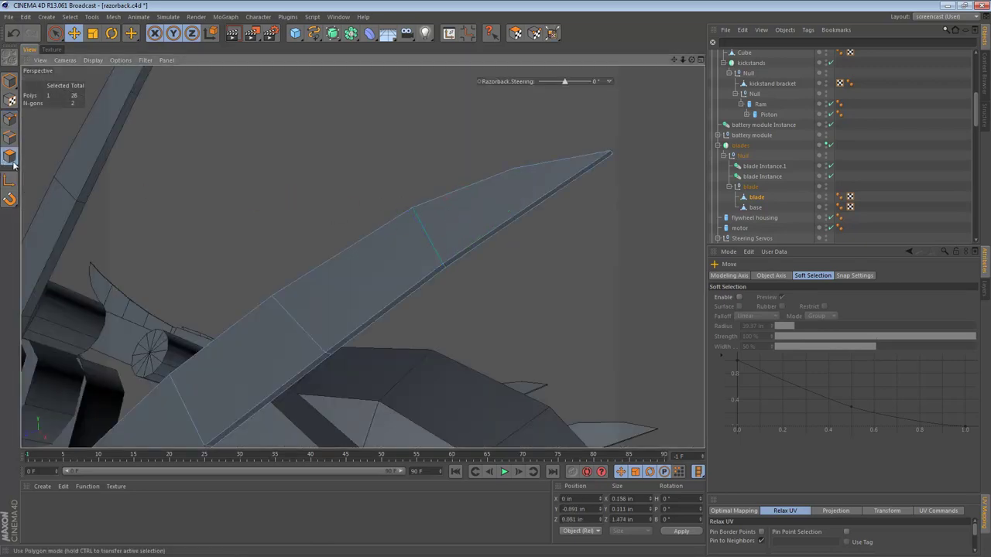
{"action": "left_click", "coordinate": [476, 204]}
{"action": "left_click_drag", "start_coordinate": [539, 166], "coordinate": [171, 276], "text": "alt"}
{"action": "left_click", "coordinate": [624, 186], "text": "shift"}
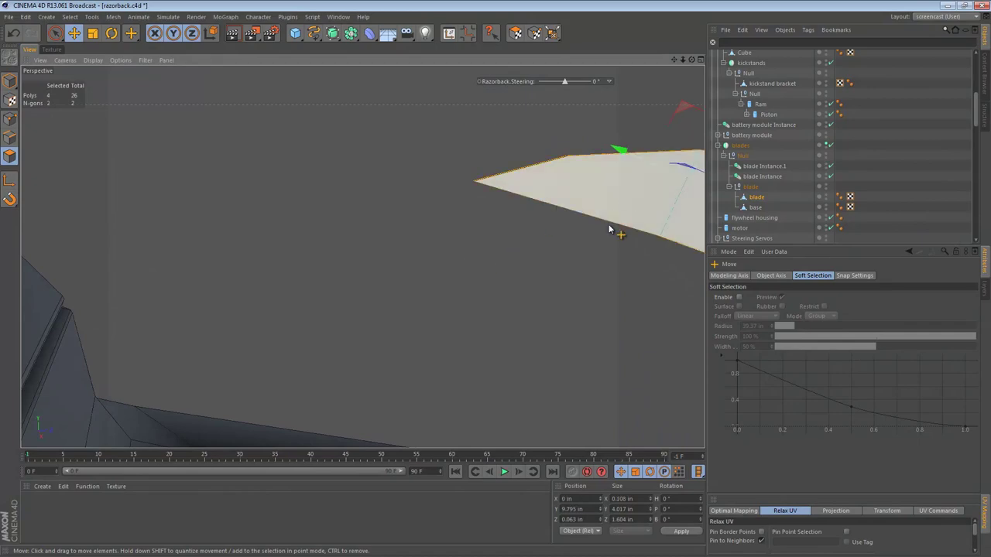
{"action": "middle_click_drag", "start_coordinate": [638, 209], "coordinate": [438, 207], "text": "alt"}
{"action": "key", "text": "u"}
{"action": "key", "text": "e"}
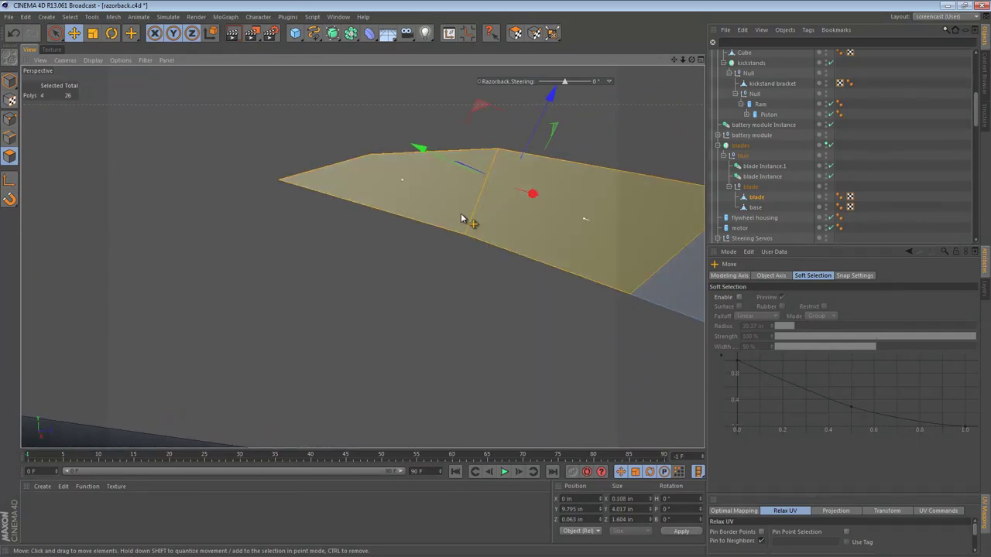
{"action": "left_click", "coordinate": [427, 243]}
Step: Select the five narrow polygons along the blade's curved outer edge and scale them along X to about 0.02 in, then clear the selection
{"action": "left_click_drag", "start_coordinate": [443, 187], "coordinate": [699, 254], "text": "alt"}
{"action": "scroll", "coordinate": [451, 168], "scroll_direction": "down", "scroll_amount": 3}
{"action": "middle_click_drag", "start_coordinate": [393, 150], "coordinate": [487, 223], "text": "alt"}
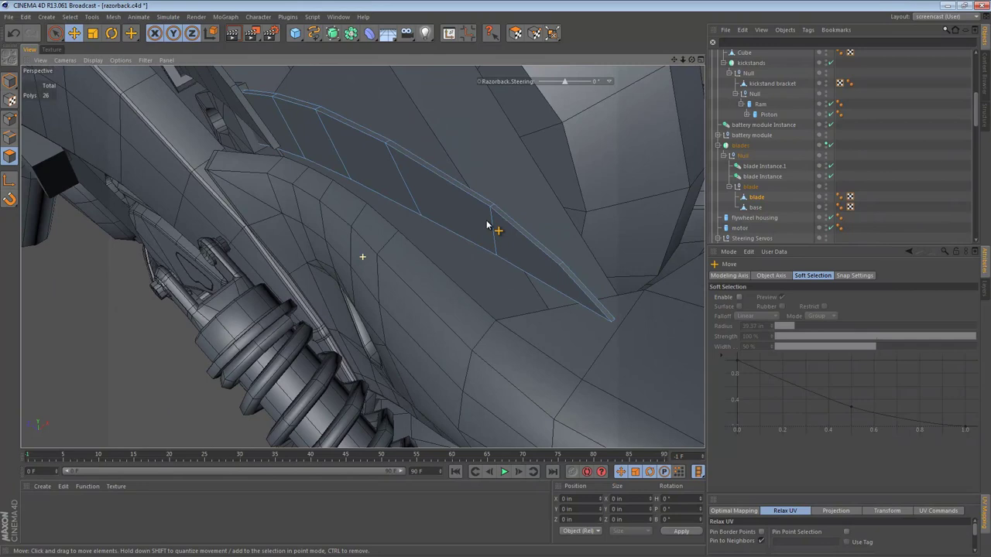
{"action": "left_click", "coordinate": [10, 156]}
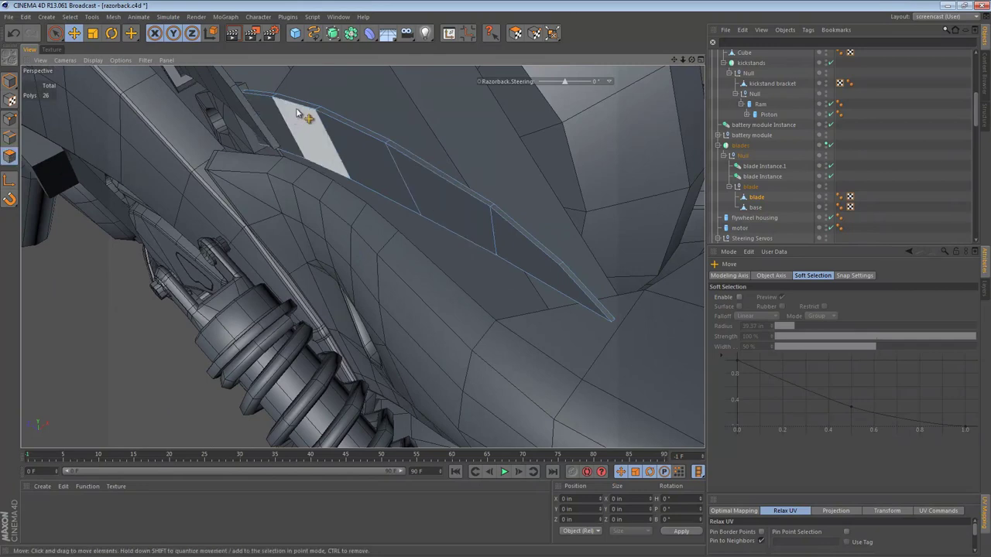
{"action": "left_click", "coordinate": [298, 107]}
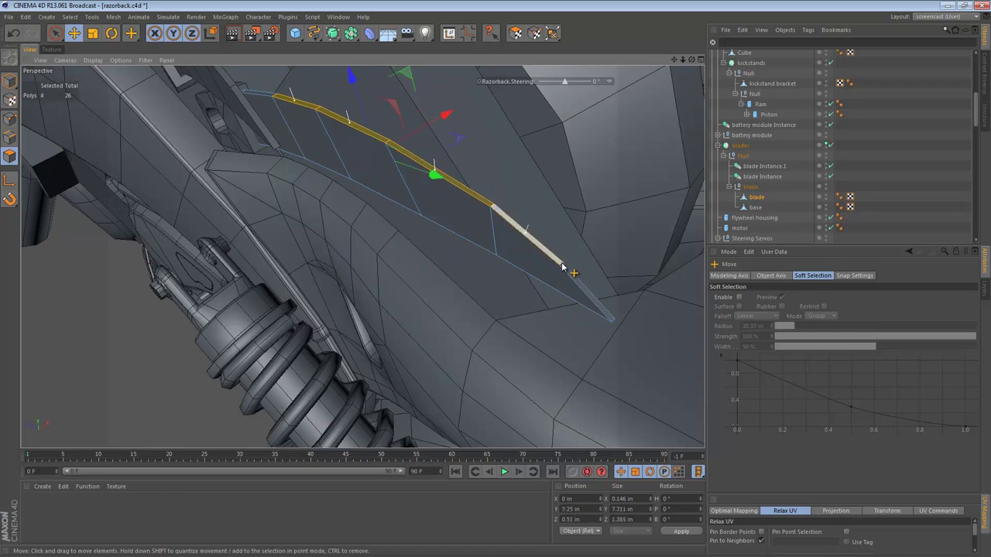
{"action": "key", "text": "t"}
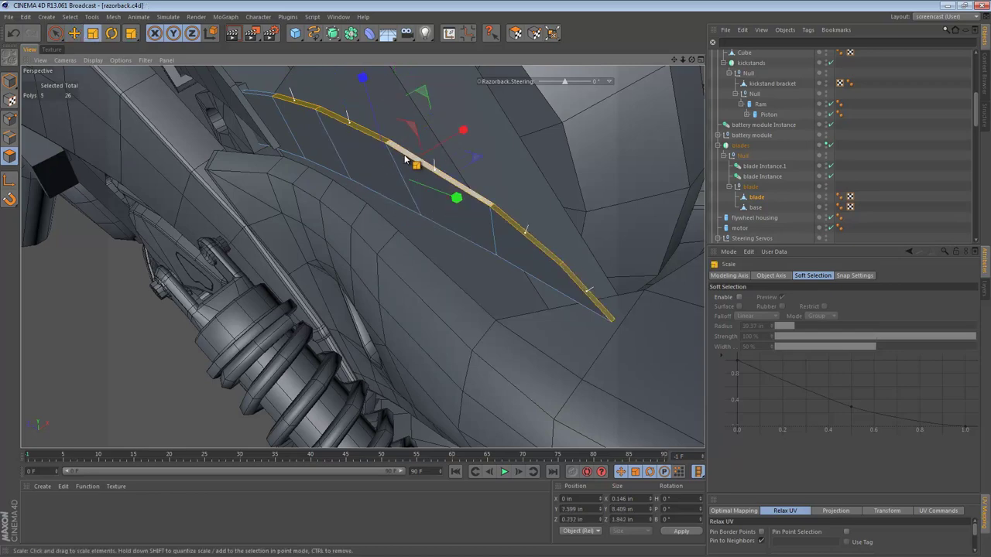
{"action": "left_click_drag", "start_coordinate": [451, 144], "coordinate": [488, 151], "text": "alt"}
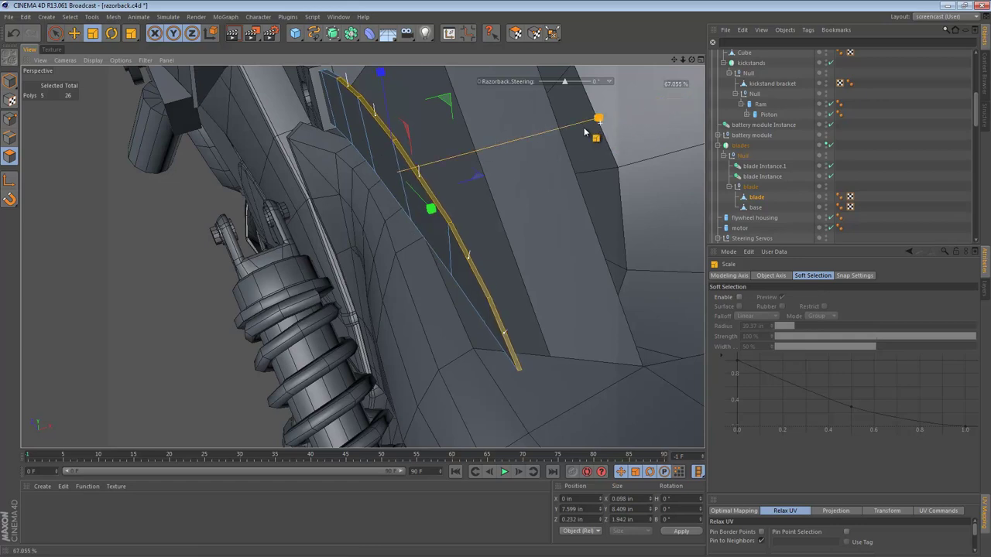
{"action": "left_click_drag", "start_coordinate": [585, 132], "coordinate": [523, 145]}
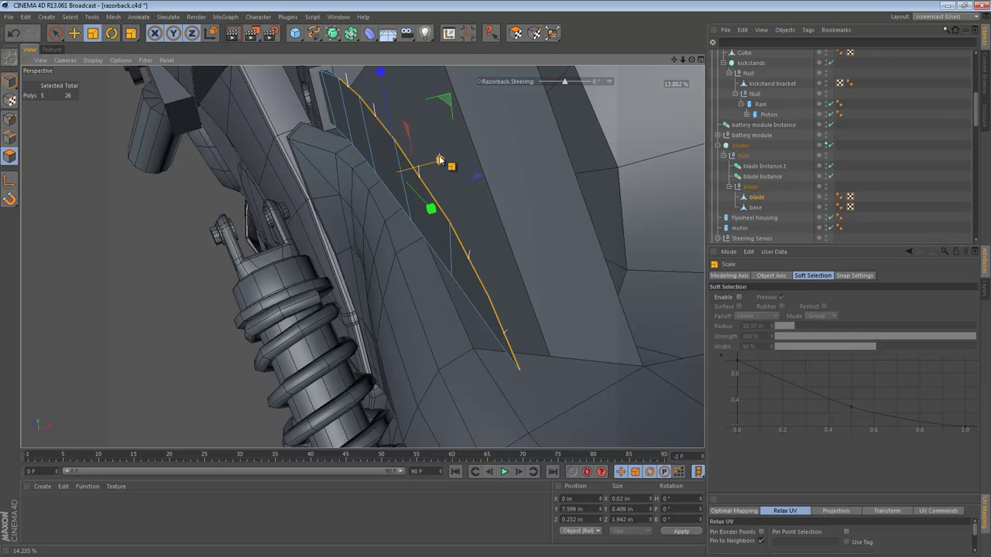
{"action": "left_click", "coordinate": [9, 81]}
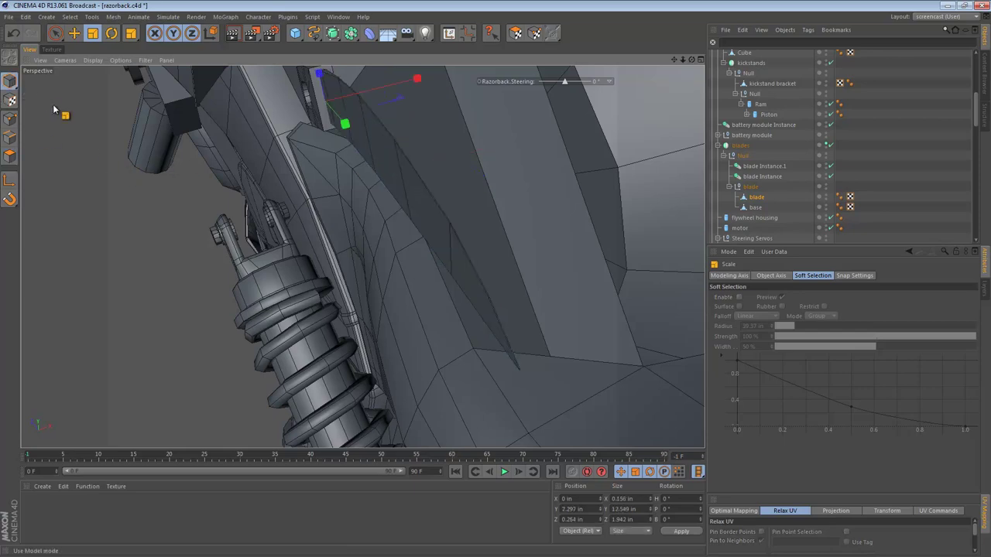
{"action": "key", "text": "ctrl+shift+a"}
Step: Try to scale a single long edge on the blade's thin border to about 165% along X
{"action": "left_click_drag", "start_coordinate": [372, 199], "coordinate": [440, 219], "text": "alt"}
{"action": "scroll", "coordinate": [447, 176], "scroll_direction": "up", "scroll_amount": 2}
{"action": "scroll", "coordinate": [447, 177], "scroll_direction": "up", "scroll_amount": 1}
{"action": "key", "text": "e"}
{"action": "left_click", "coordinate": [424, 160]}
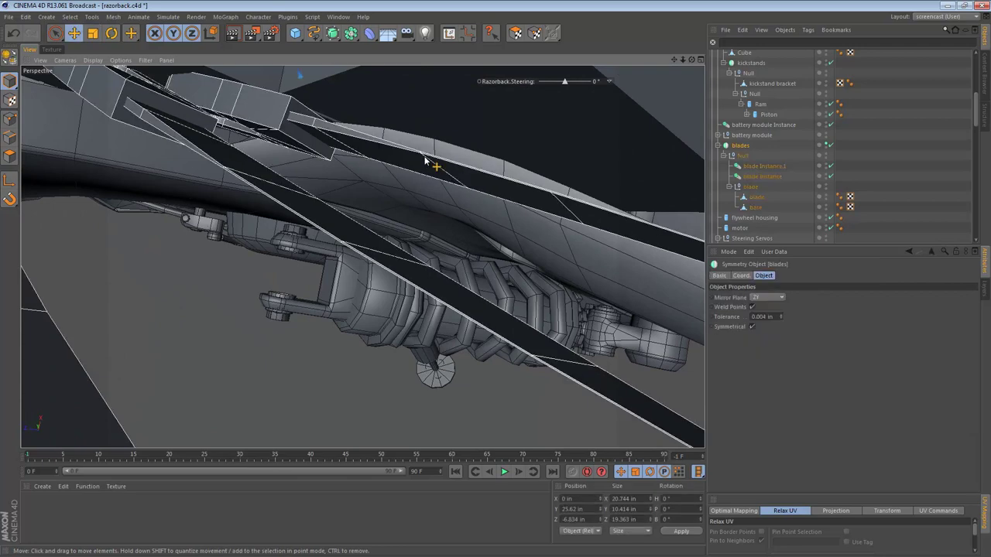
{"action": "left_click", "coordinate": [755, 197]}
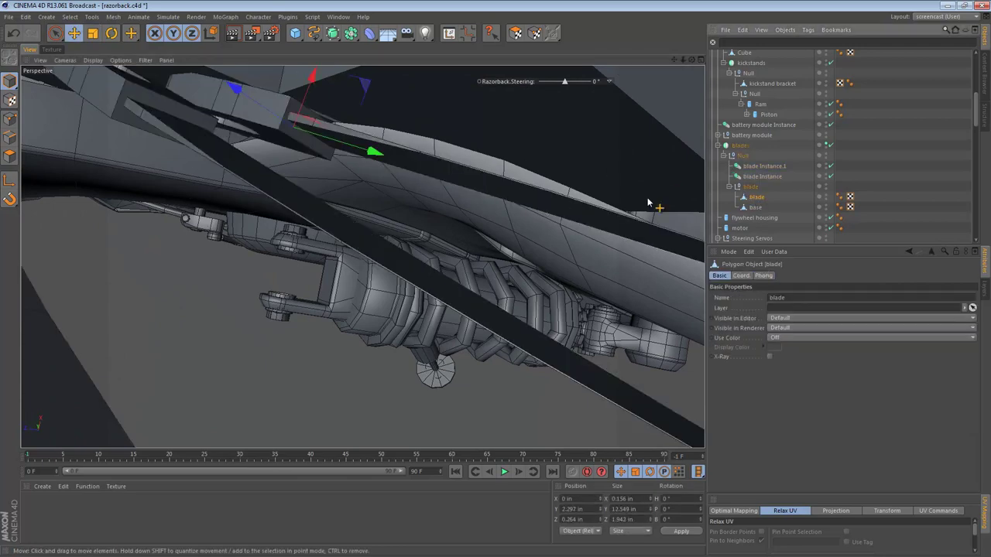
{"action": "left_click", "coordinate": [8, 137]}
{"action": "left_click", "coordinate": [442, 155]}
{"action": "right_click_drag", "start_coordinate": [419, 153], "coordinate": [648, 153], "text": "alt"}
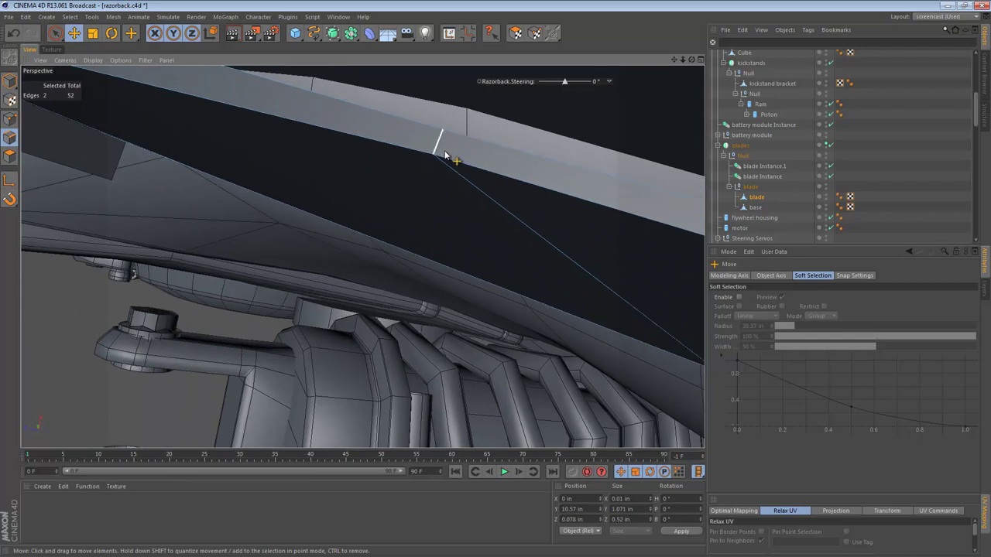
{"action": "left_click", "coordinate": [445, 155]}
{"action": "left_click_drag", "start_coordinate": [446, 154], "coordinate": [310, 187], "text": "alt"}
{"action": "key", "text": "t"}
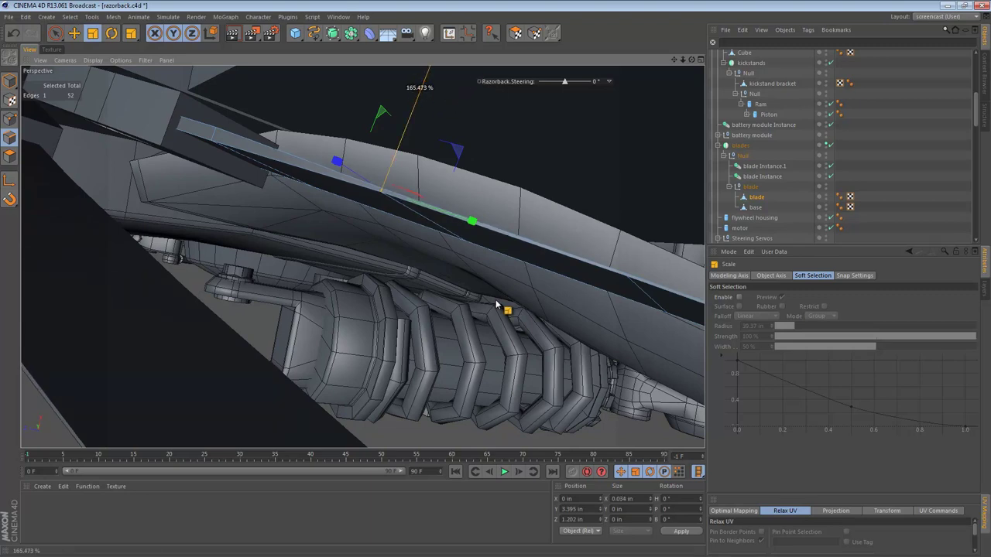
{"action": "left_click_drag", "start_coordinate": [472, 72], "coordinate": [471, 74]}
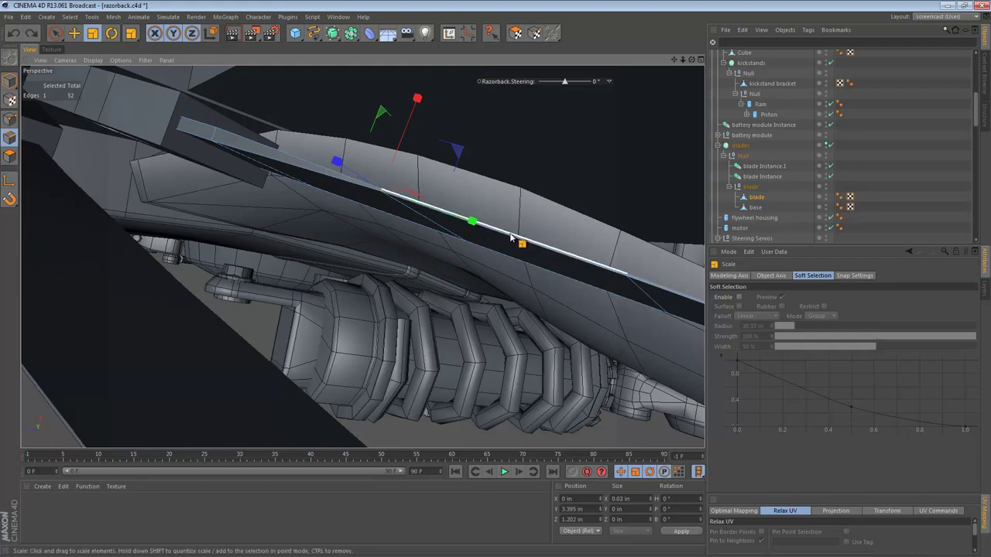
Step: Clear the selection in Model mode and examine the blades in Gouraud shading without lines
{"action": "left_click_drag", "start_coordinate": [517, 241], "coordinate": [400, 78], "text": "alt"}
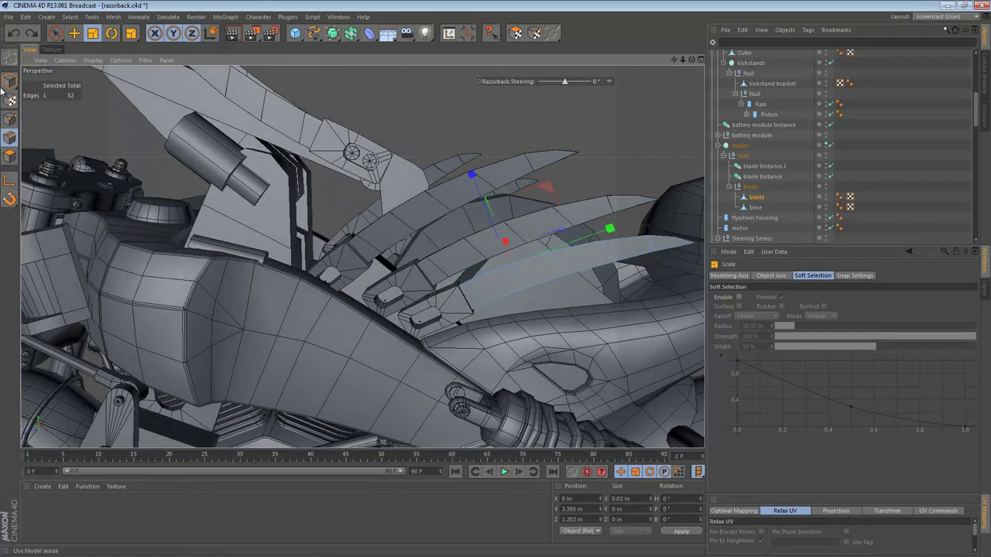
{"action": "left_click", "coordinate": [9, 82]}
{"action": "left_click", "coordinate": [551, 168]}
{"action": "left_click_drag", "start_coordinate": [560, 181], "coordinate": [416, 180], "text": "alt"}
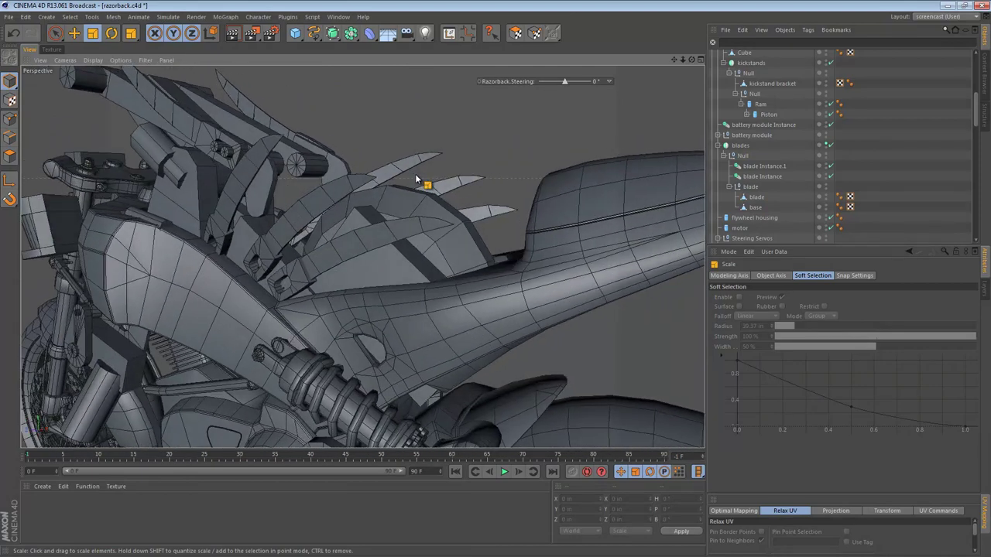
{"action": "key", "text": "n"}
{"action": "key", "text": "a"}
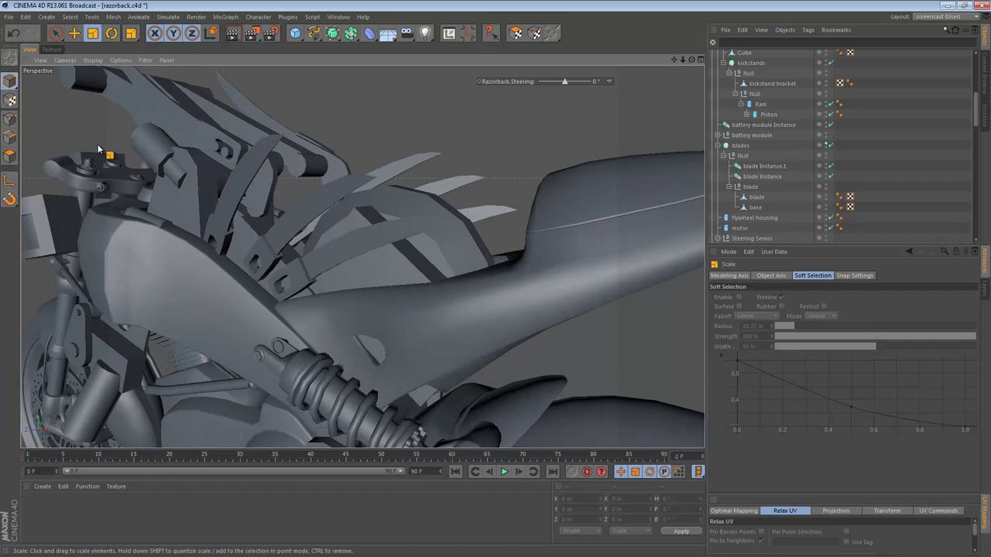
{"action": "left_click", "coordinate": [8, 81]}
{"action": "right_click_drag", "start_coordinate": [518, 188], "coordinate": [423, 197], "text": "alt"}
{"action": "left_click_drag", "start_coordinate": [424, 196], "coordinate": [885, 274], "text": "alt"}
{"action": "right_click_drag", "start_coordinate": [532, 223], "coordinate": [600, 223], "text": "alt"}
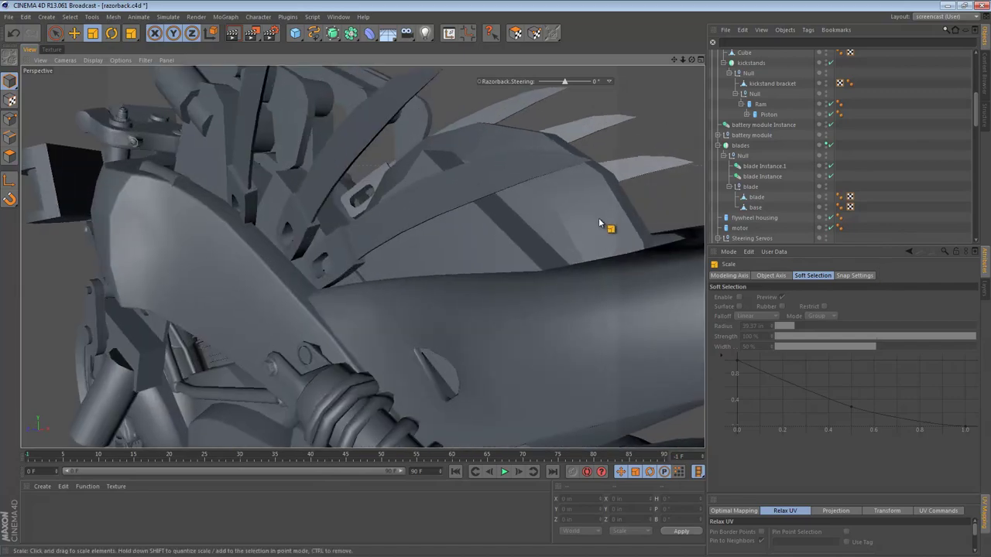
Step: Select the blade object and examine its base up close and its side profile in the Right view
{"action": "left_click", "coordinate": [753, 196]}
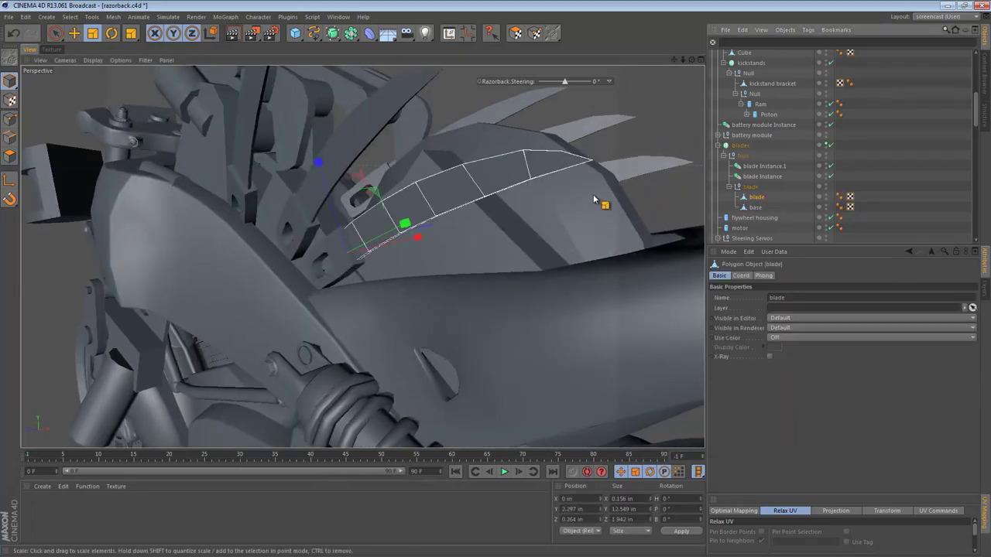
{"action": "left_click_drag", "start_coordinate": [381, 209], "coordinate": [336, 163], "text": "alt"}
{"action": "right_click_drag", "start_coordinate": [354, 210], "coordinate": [428, 236], "text": "alt"}
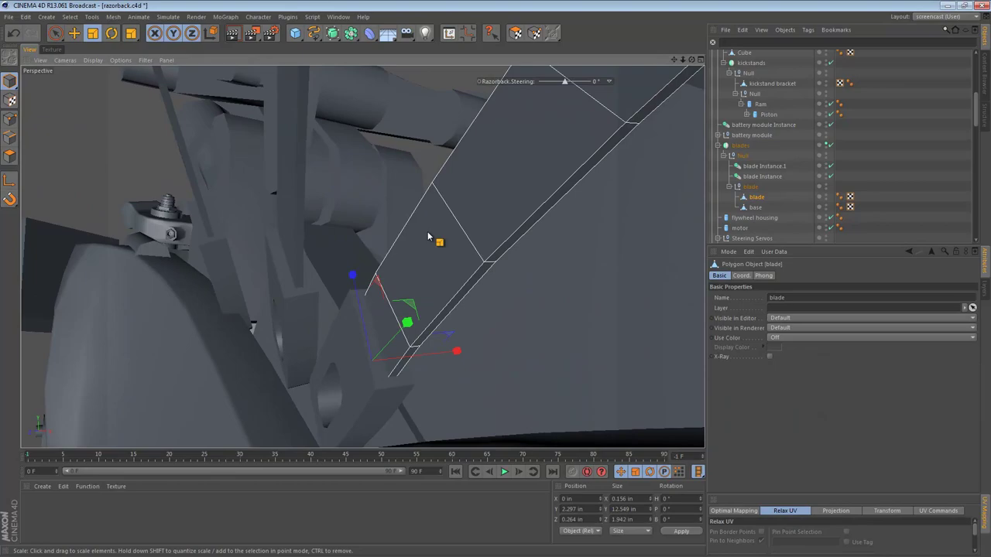
{"action": "middle_click", "coordinate": [480, 279]}
{"action": "middle_click", "coordinate": [242, 336]}
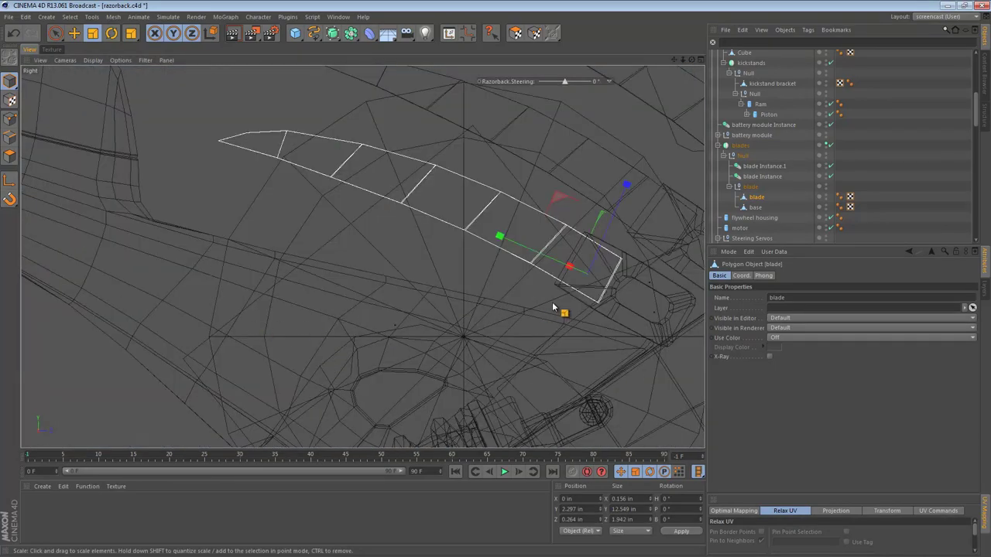
{"action": "middle_click_drag", "start_coordinate": [552, 306], "coordinate": [413, 304], "text": "alt"}
{"action": "right_click_drag", "start_coordinate": [420, 301], "coordinate": [292, 316], "text": "alt"}
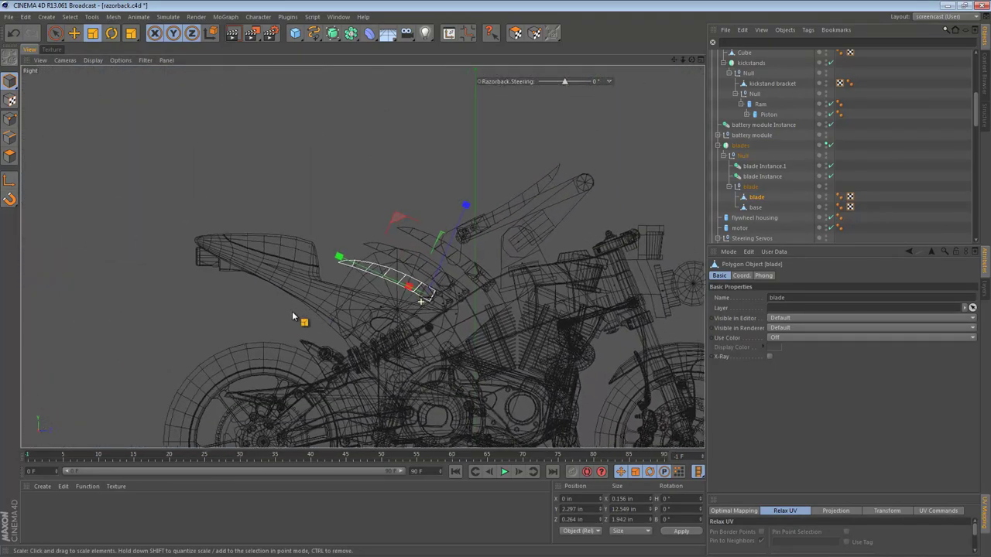
{"action": "scroll", "coordinate": [329, 318], "scroll_direction": "up", "scroll_amount": 3}
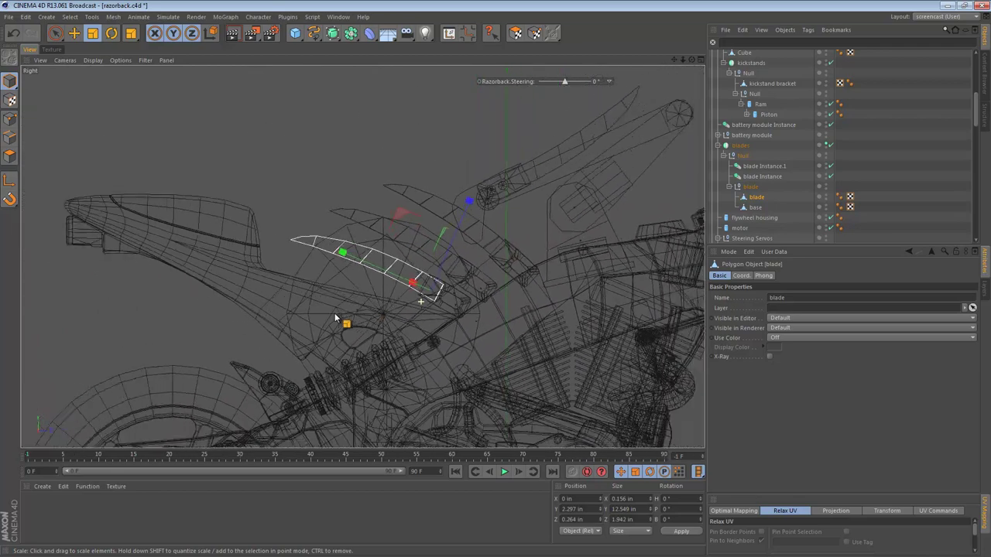
{"action": "scroll", "coordinate": [329, 318], "scroll_direction": "down", "scroll_amount": 2}
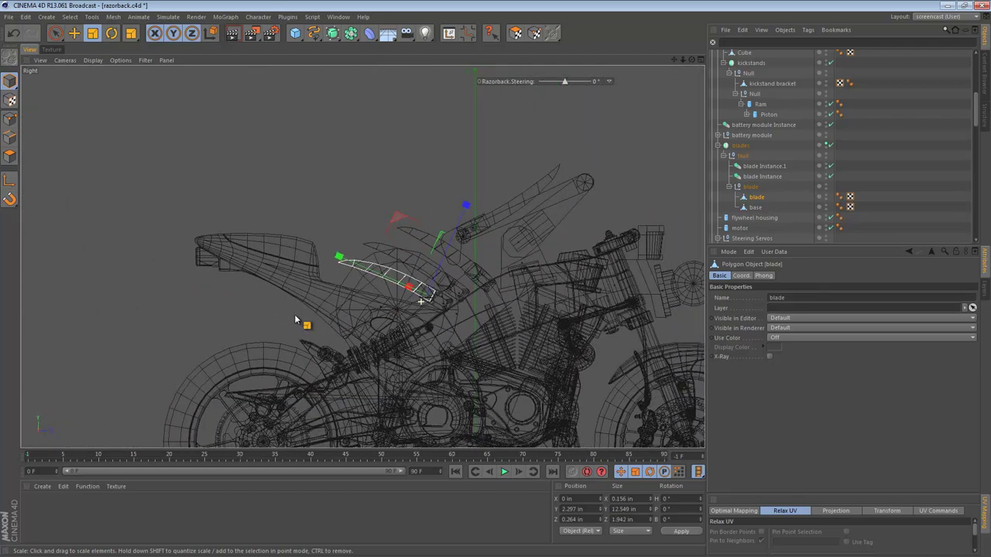
{"action": "scroll", "coordinate": [365, 317], "scroll_direction": "up", "scroll_amount": 5}
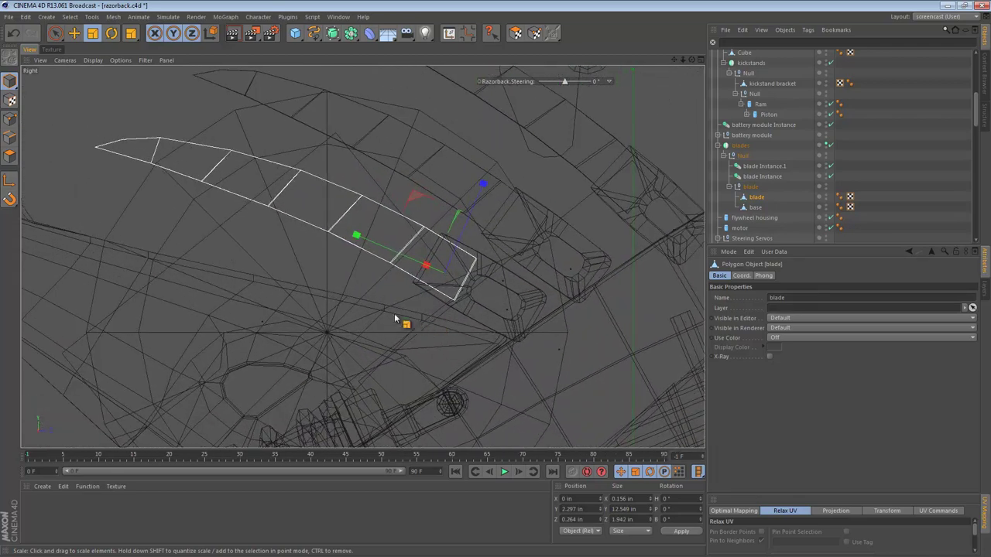
{"action": "key", "text": "F1"}
Step: Scale the whole blade along X in the Perspective view to a thickness of about 0.259 in
{"action": "left_click_drag", "start_coordinate": [432, 306], "coordinate": [416, 299], "text": "alt"}
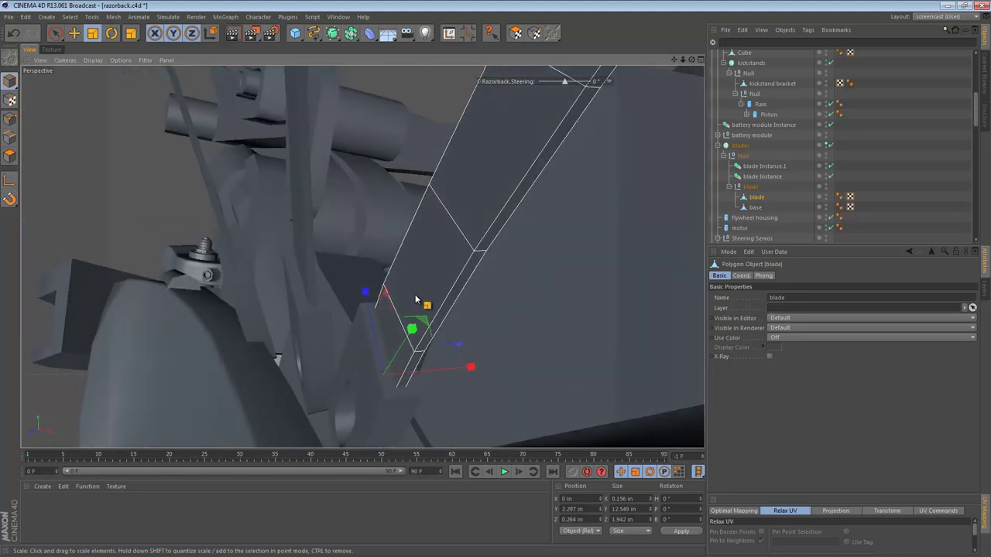
{"action": "left_click_drag", "start_coordinate": [378, 333], "coordinate": [488, 319], "text": "alt"}
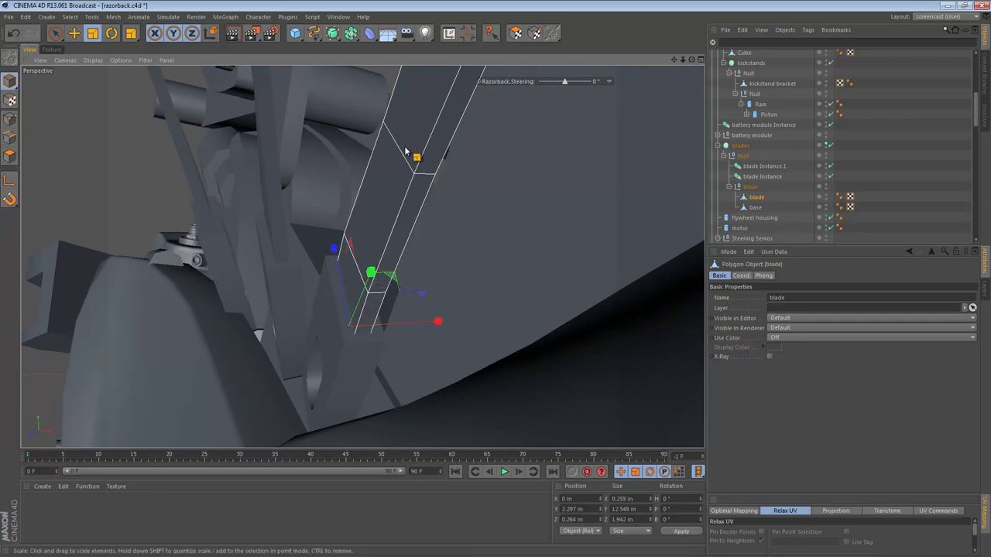
{"action": "left_click_drag", "start_coordinate": [405, 151], "coordinate": [294, 169], "text": "alt"}
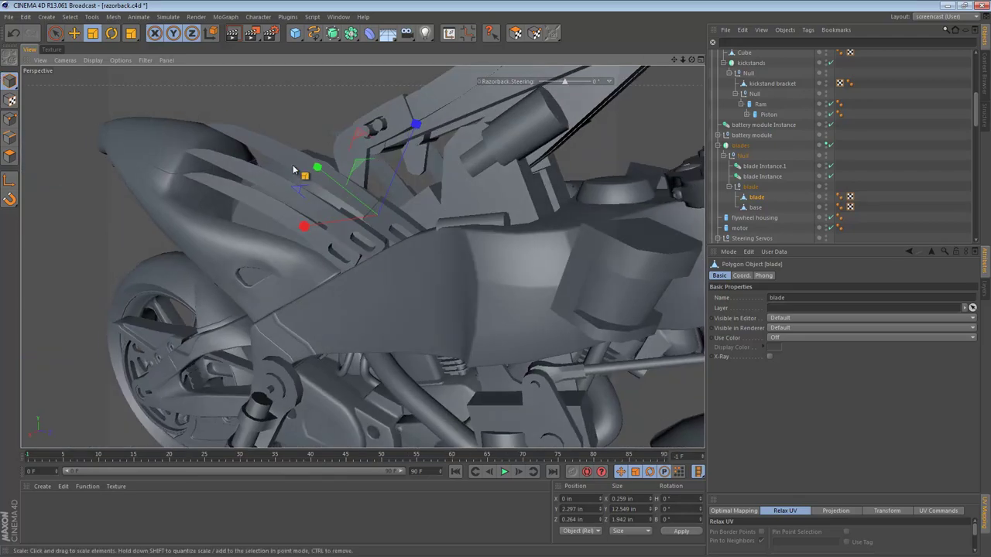
Step: Select the pin and its pin Instance under the end arm's plate, increase their bank rotation past 14°, and clear the selection
{"action": "key", "text": "ctrl+shift+a"}
{"action": "right_click_drag", "start_coordinate": [510, 169], "coordinate": [443, 164], "text": "alt"}
{"action": "middle_click_drag", "start_coordinate": [443, 163], "coordinate": [389, 200], "text": "alt"}
{"action": "right_click_drag", "start_coordinate": [386, 203], "coordinate": [460, 209], "text": "alt"}
{"action": "left_click_drag", "start_coordinate": [401, 194], "coordinate": [493, 175], "text": "alt"}
{"action": "key", "text": "e"}
{"action": "left_click", "coordinate": [390, 278]}
{"action": "left_click", "coordinate": [391, 279]}
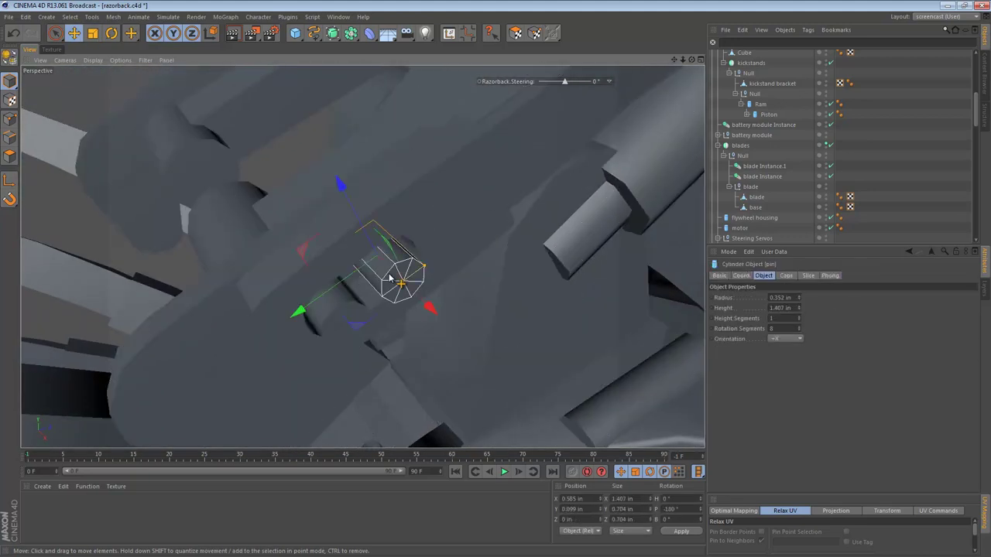
{"action": "scroll", "coordinate": [760, 220], "scroll_direction": "up", "scroll_amount": 6}
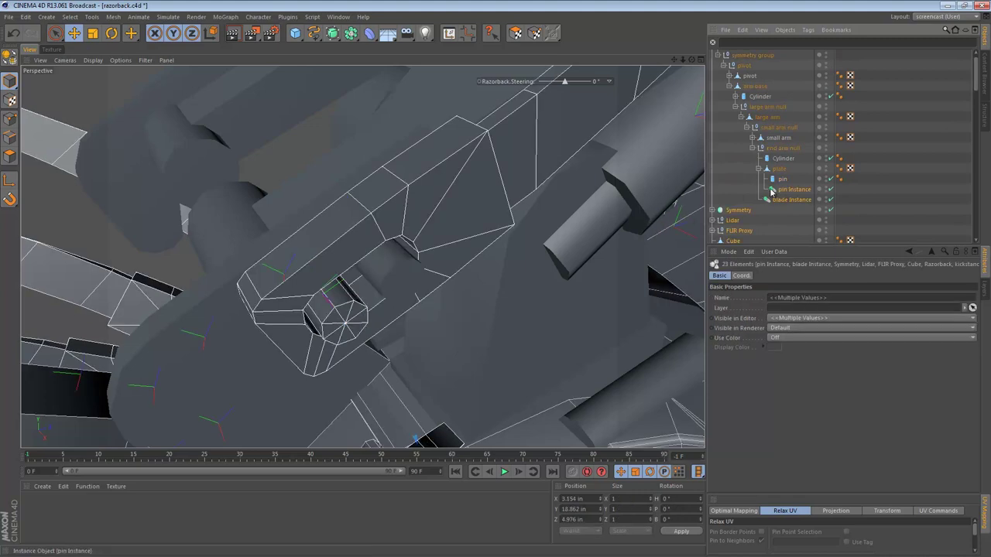
{"action": "left_click", "coordinate": [790, 190], "text": "ctrl"}
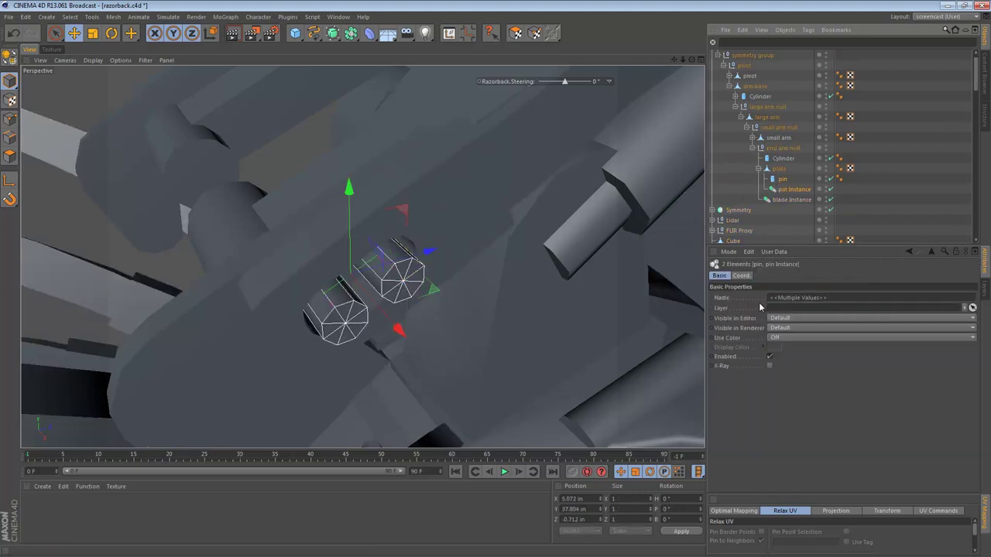
{"action": "left_click", "coordinate": [741, 276]}
{"action": "left_click_drag", "start_coordinate": [874, 318], "coordinate": [874, 319]}
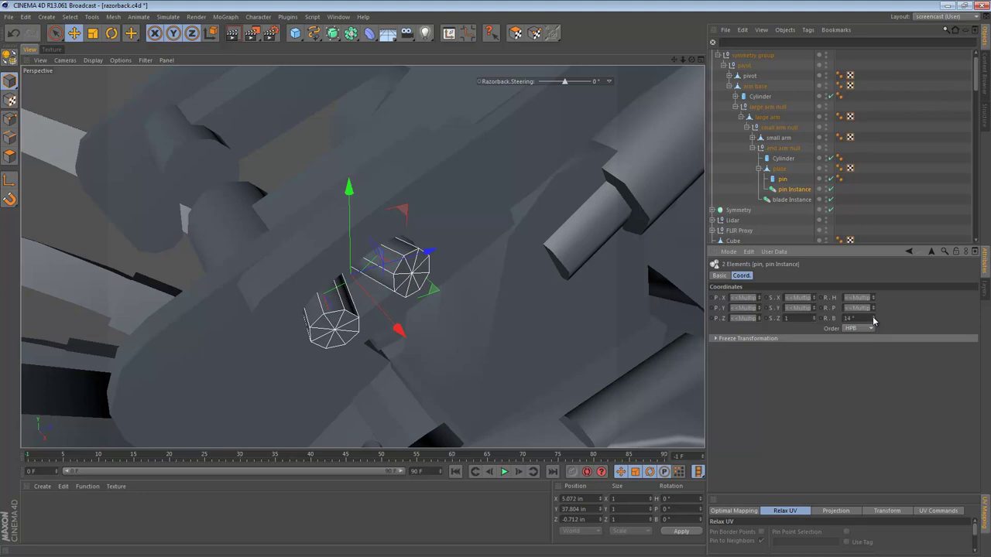
{"action": "left_click_drag", "start_coordinate": [874, 320], "coordinate": [874, 320]}
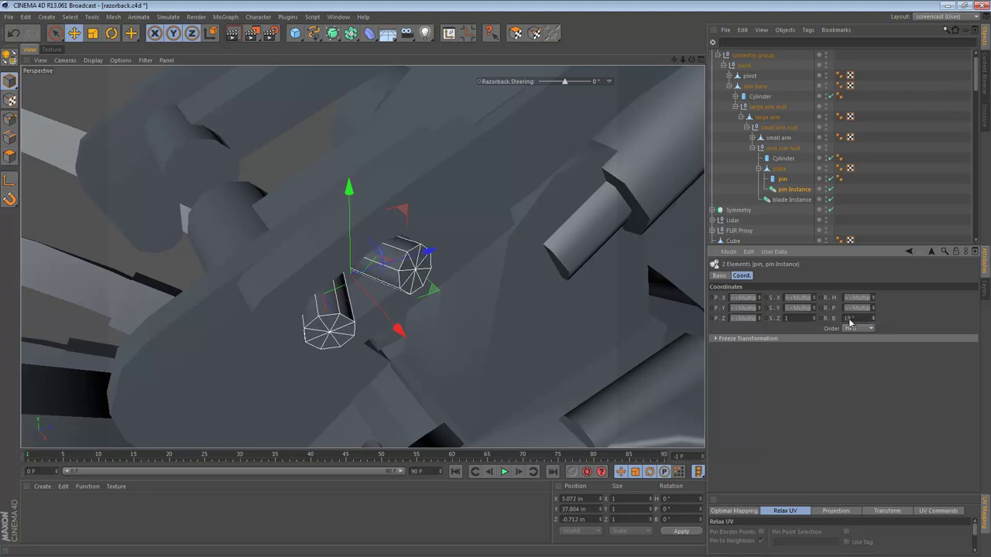
{"action": "left_click", "coordinate": [885, 221]}
Step: Show the whole motorcycle in Gouraud shading with lines and save the razorback.c4d scene
{"action": "right_click_drag", "start_coordinate": [435, 220], "coordinate": [201, 233], "text": "alt"}
{"action": "left_click_drag", "start_coordinate": [496, 239], "coordinate": [379, 206], "text": "alt"}
{"action": "left_click_drag", "start_coordinate": [593, 270], "coordinate": [398, 229], "text": "alt"}
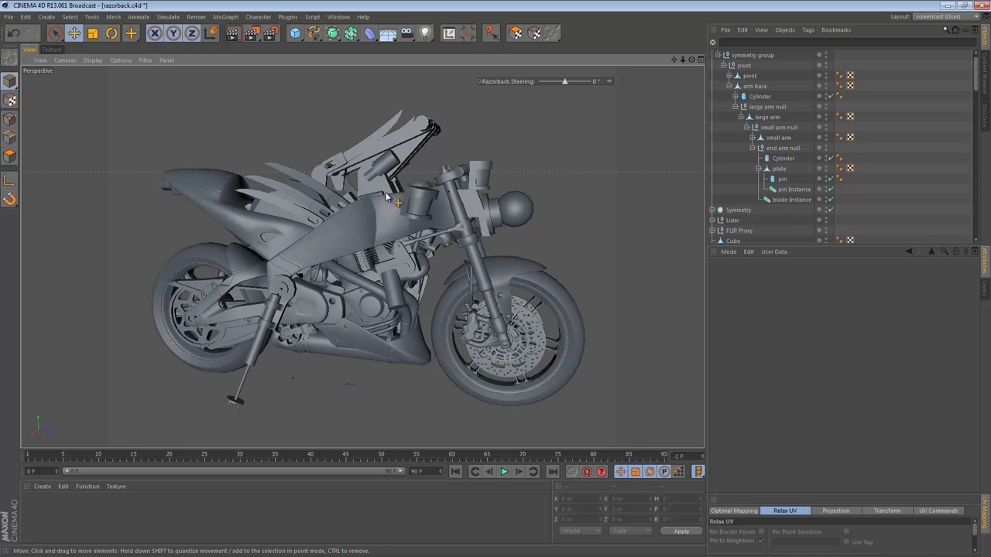
{"action": "key", "text": "n"}
{"action": "key", "text": "b"}
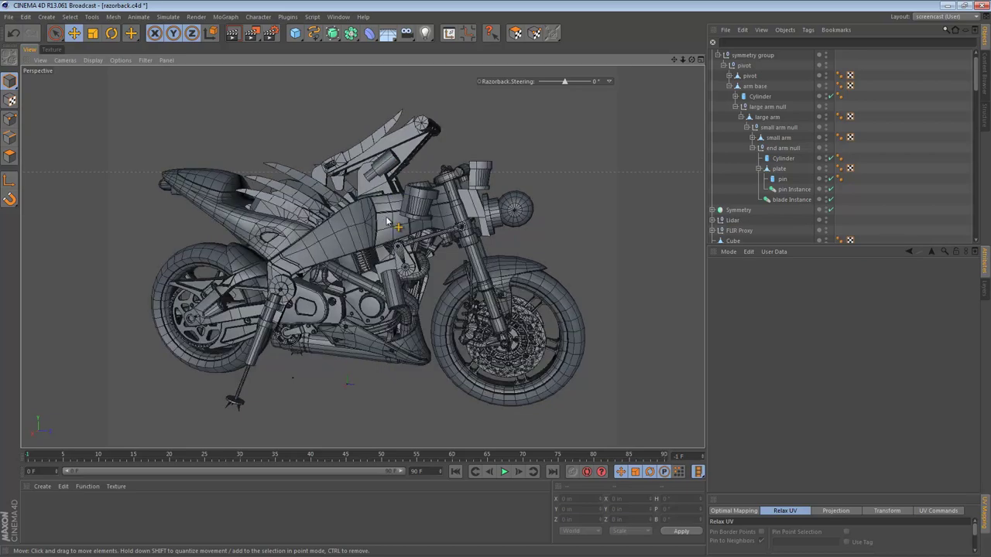
{"action": "left_click_drag", "start_coordinate": [424, 233], "coordinate": [383, 220], "text": "alt"}
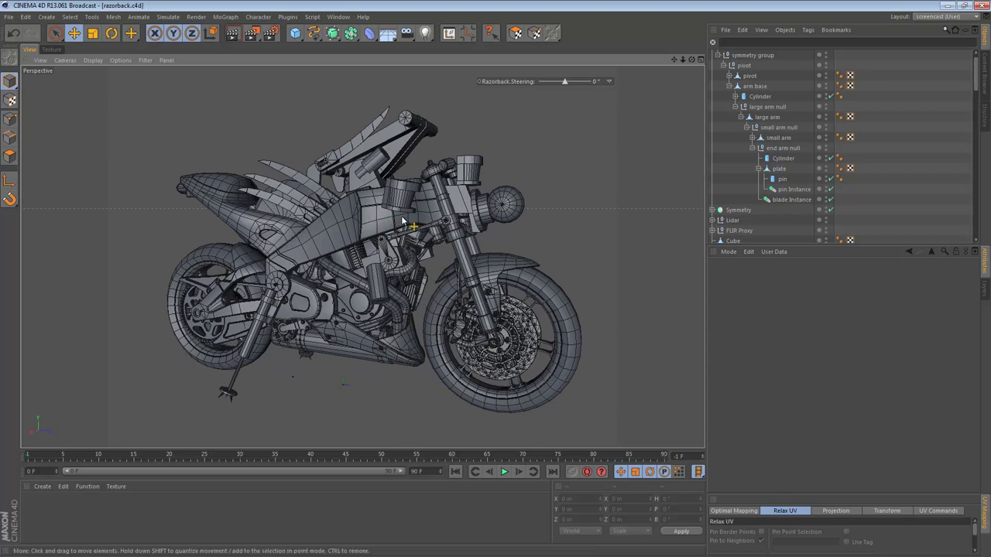
Step: Select the front sphere's FLIR Proxy group, shift it sideways along X and undo the move
{"action": "left_click", "coordinate": [499, 207]}
{"action": "right_click_drag", "start_coordinate": [519, 205], "coordinate": [657, 210], "text": "alt"}
{"action": "middle_click_drag", "start_coordinate": [580, 217], "coordinate": [535, 220], "text": "alt"}
{"action": "left_click_drag", "start_coordinate": [534, 217], "coordinate": [414, 231], "text": "alt"}
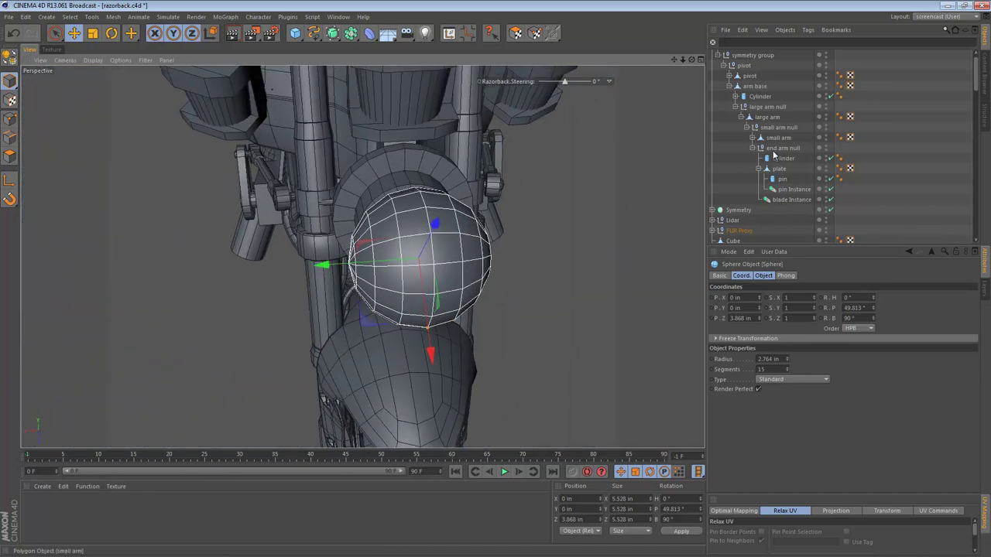
{"action": "scroll", "coordinate": [778, 194], "scroll_direction": "down", "scroll_amount": 3}
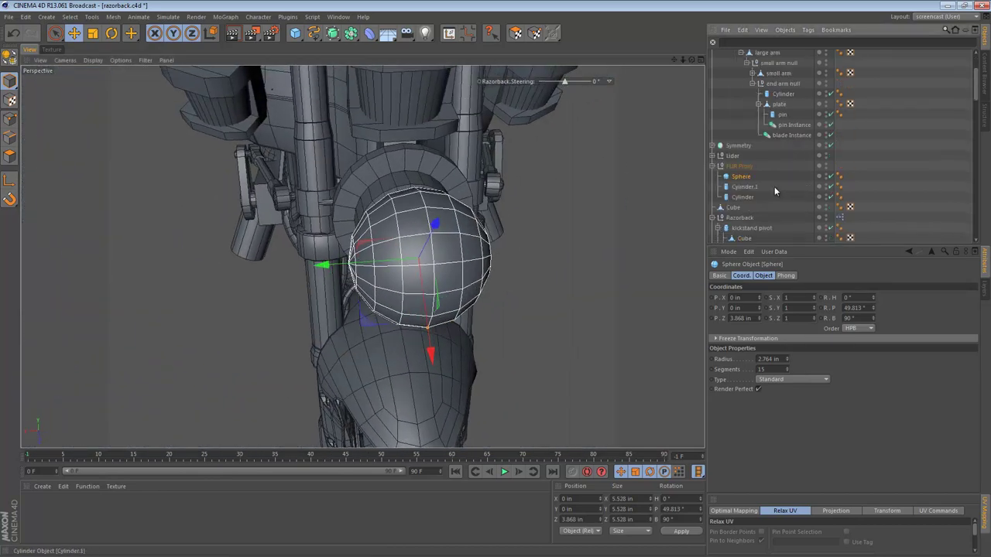
{"action": "left_click", "coordinate": [740, 165]}
{"action": "left_click_drag", "start_coordinate": [320, 225], "coordinate": [511, 158]}
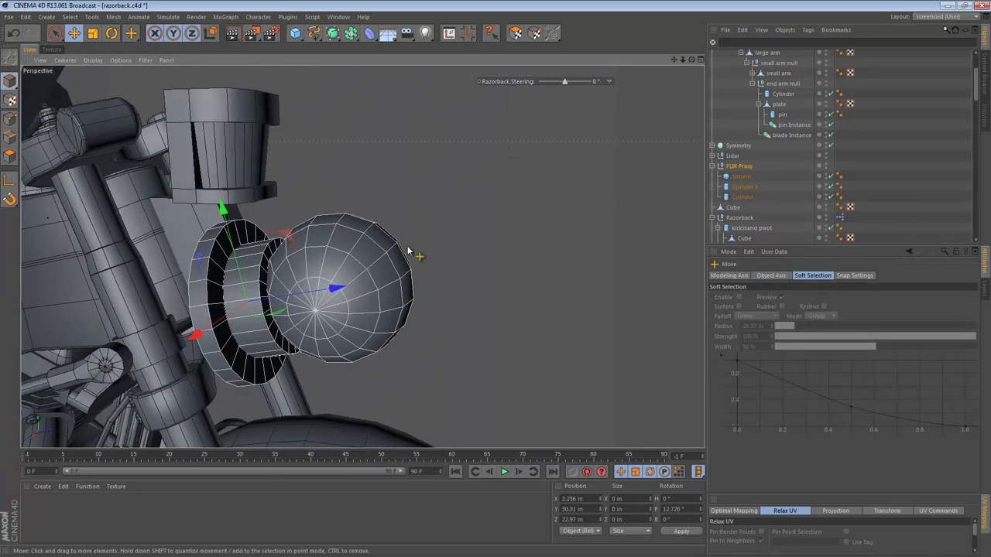
{"action": "key", "text": "ctrl+z"}
Step: Select the Cylinder.1 housing behind the FLIR sphere and enlarge it to about 5.424 in diameter and 2.977 in depth
{"action": "left_click_drag", "start_coordinate": [353, 267], "coordinate": [368, 227], "text": "alt"}
{"action": "middle_click_drag", "start_coordinate": [358, 254], "coordinate": [437, 195], "text": "alt"}
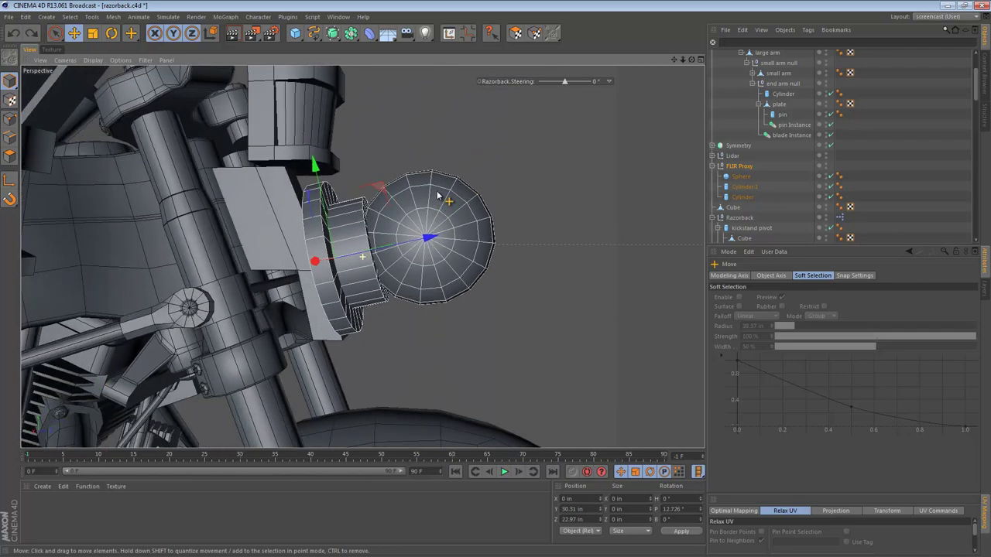
{"action": "left_click_drag", "start_coordinate": [438, 196], "coordinate": [394, 217], "text": "alt"}
{"action": "left_click", "coordinate": [347, 236]}
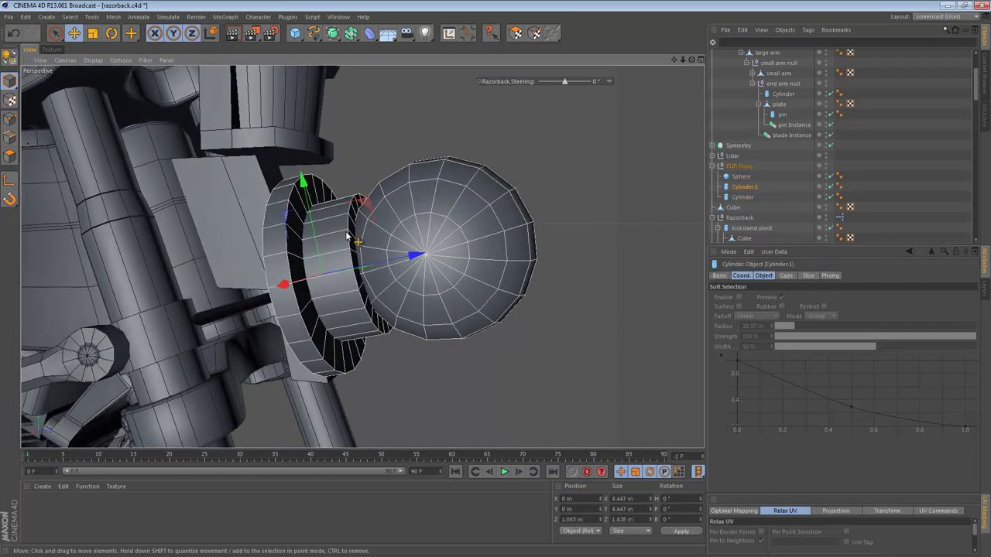
{"action": "left_click_drag", "start_coordinate": [371, 274], "coordinate": [349, 268], "text": "alt"}
{"action": "left_click_drag", "start_coordinate": [378, 216], "coordinate": [413, 190]}
{"action": "left_click_drag", "start_coordinate": [399, 280], "coordinate": [441, 281]}
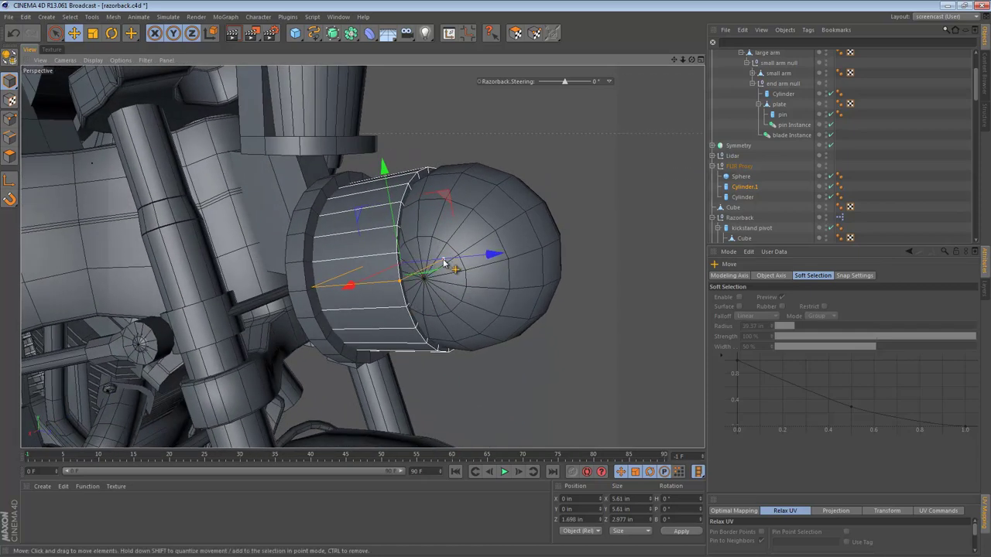
{"action": "left_click_drag", "start_coordinate": [489, 240], "coordinate": [548, 315], "text": "alt"}
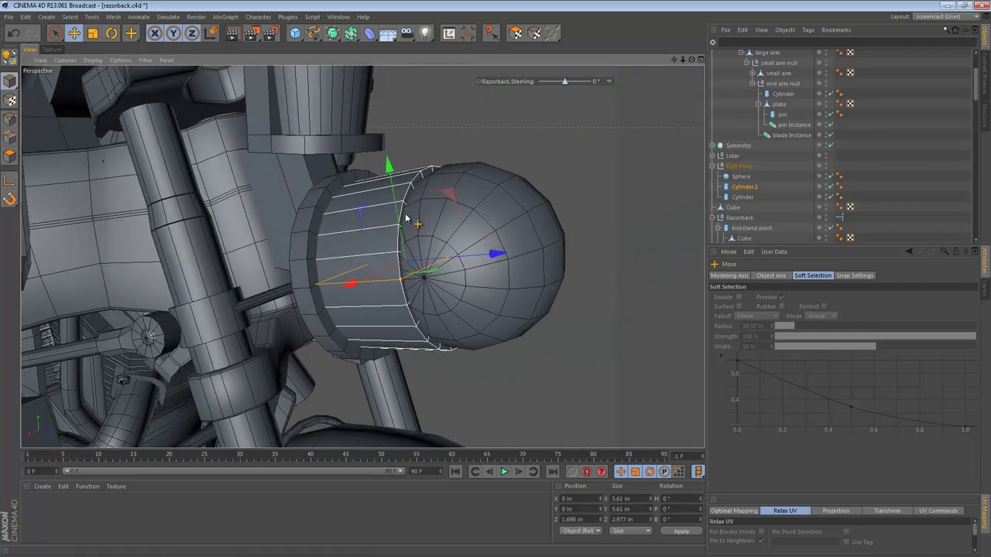
{"action": "left_click_drag", "start_coordinate": [426, 281], "coordinate": [402, 279], "text": "alt"}
{"action": "left_click_drag", "start_coordinate": [430, 235], "coordinate": [463, 230], "text": "alt"}
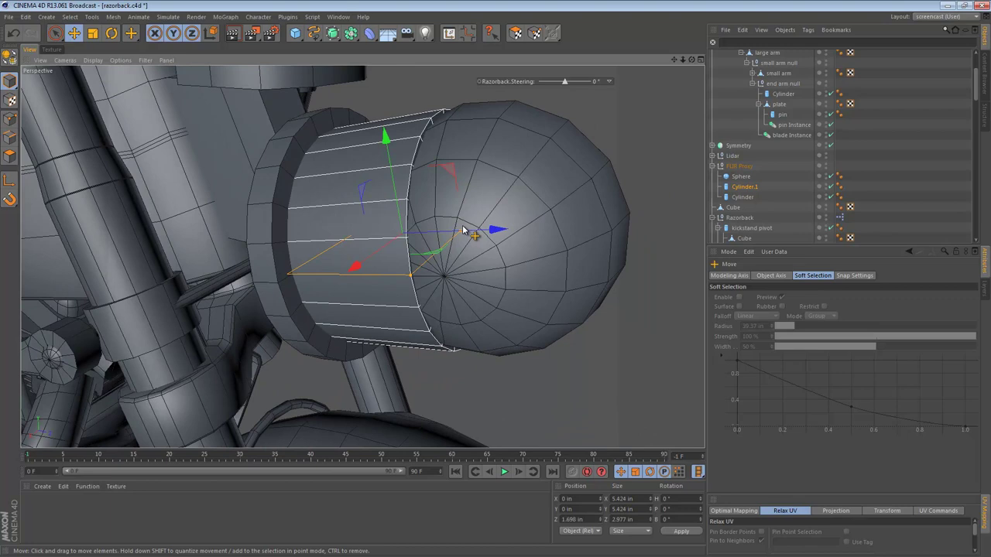
Step: Make Cylinder.1 editable and optimize all its polygons, unused points and points with a 0.004 in tolerance
{"action": "key", "text": "c"}
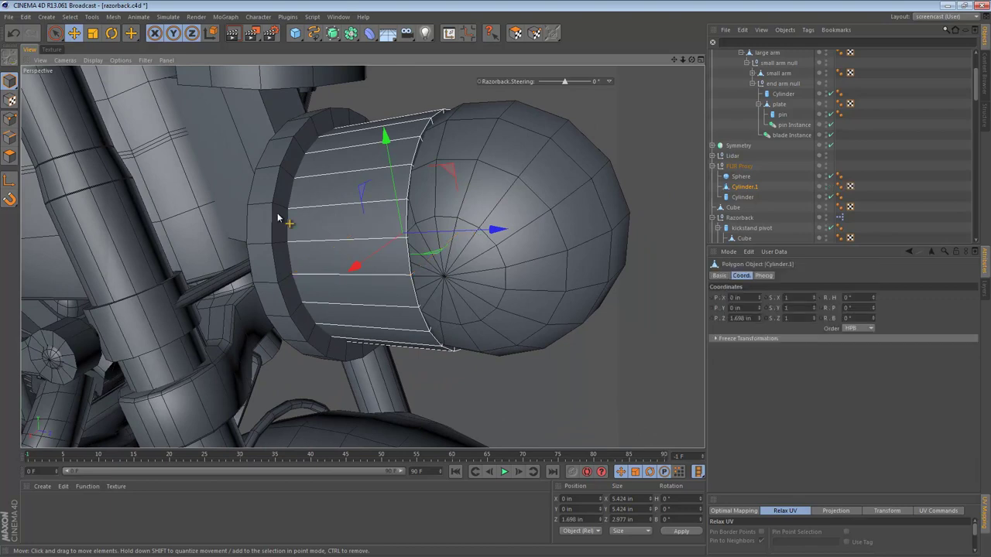
{"action": "left_click", "coordinate": [10, 154]}
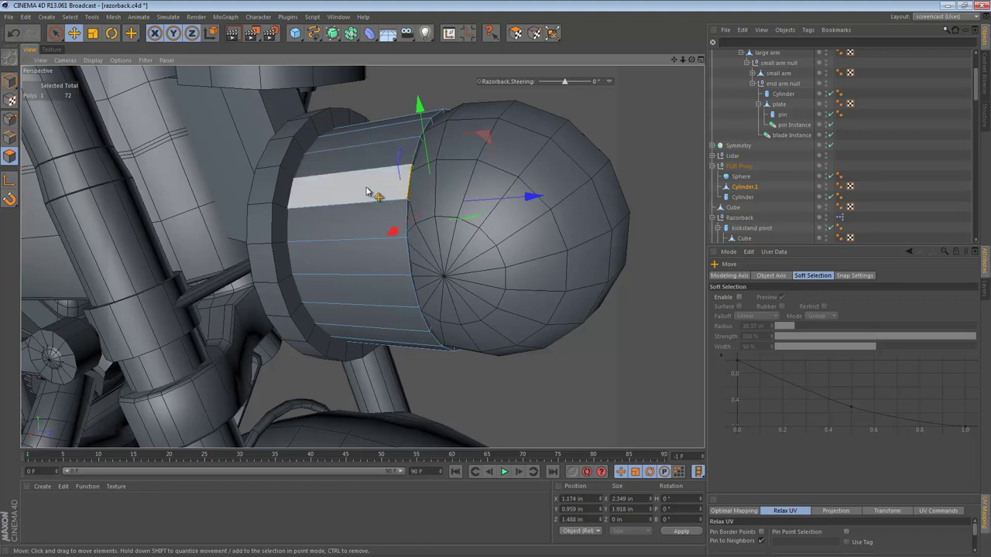
{"action": "left_click_drag", "start_coordinate": [369, 190], "coordinate": [446, 255]}
{"action": "key", "text": "ctrl+a"}
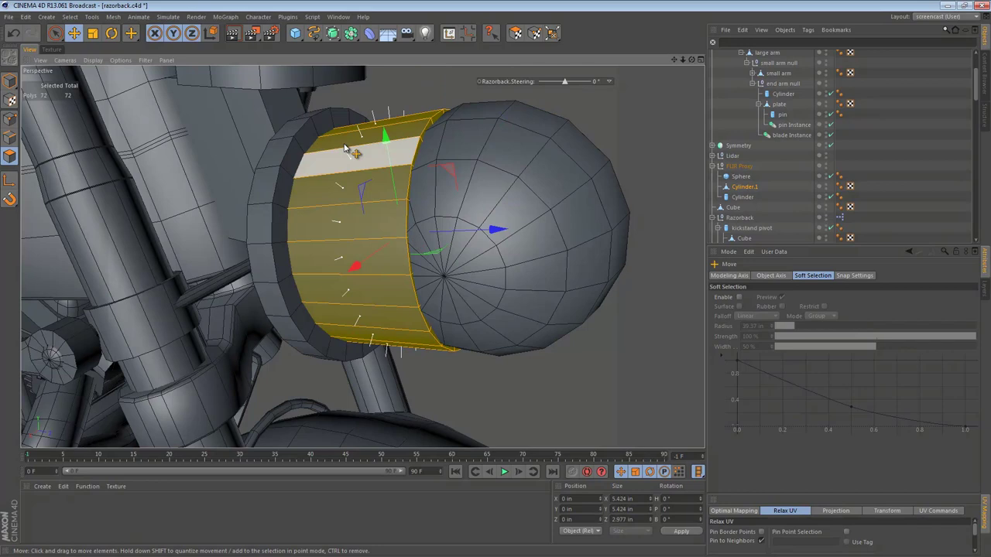
{"action": "right_click", "coordinate": [381, 91]}
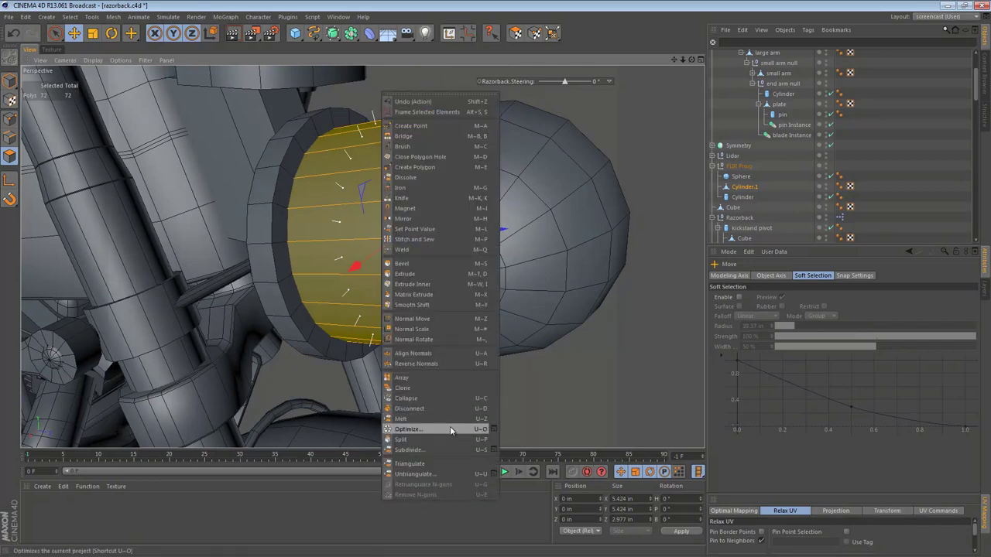
{"action": "left_click", "coordinate": [492, 429]}
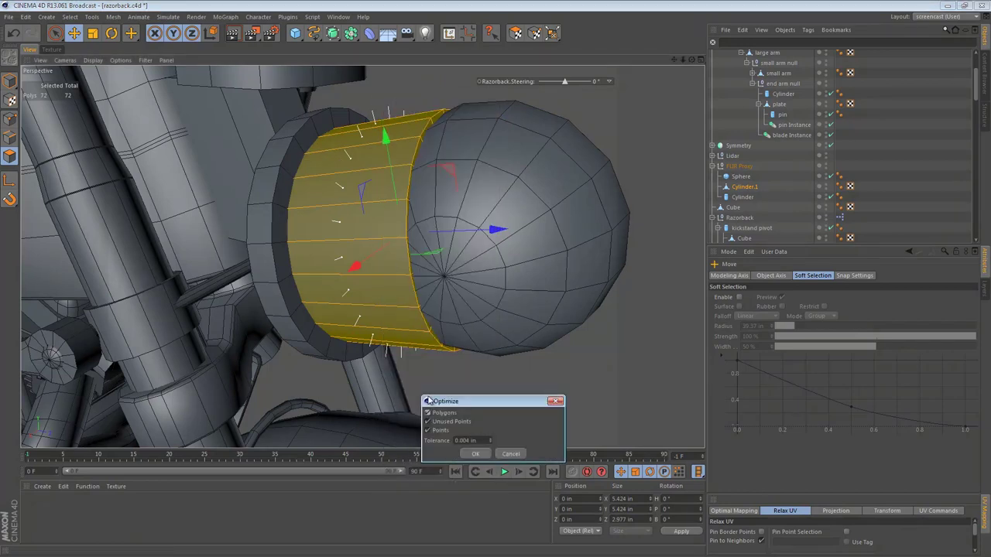
{"action": "left_click", "coordinate": [476, 454]}
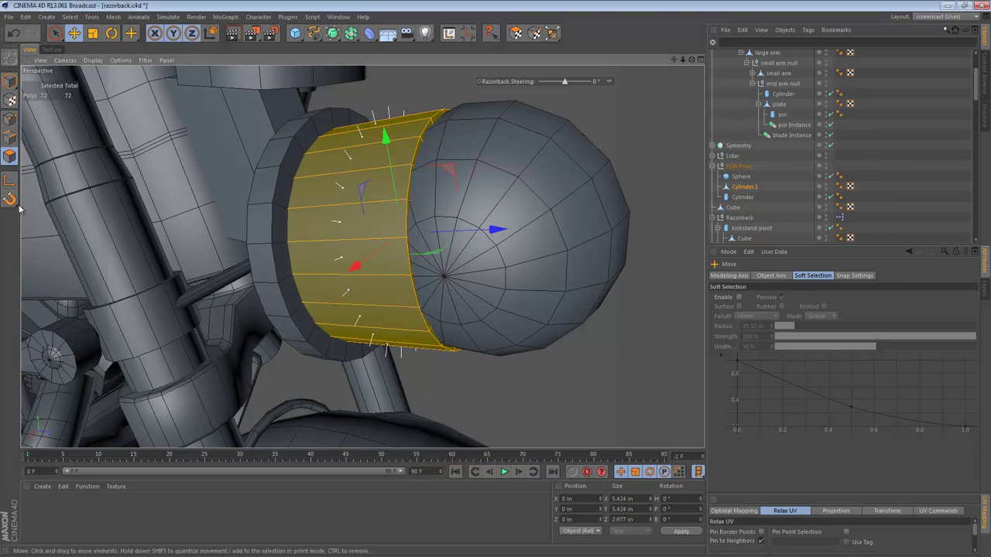
Step: Cut an edge loop around the middle of Cylinder.1's side wall with the Knife in Loop mode
{"action": "key", "text": "k"}
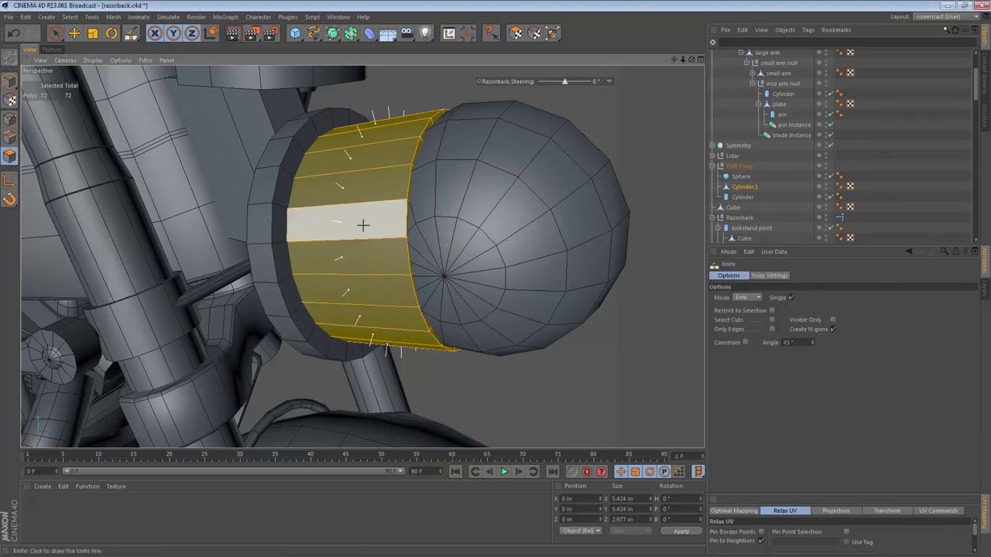
{"action": "left_click", "coordinate": [752, 298]}
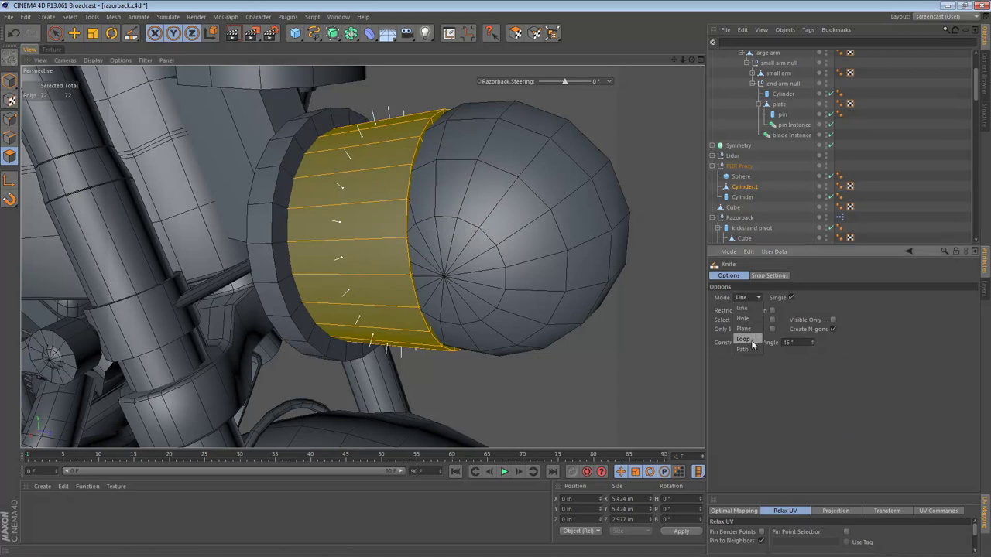
{"action": "left_click", "coordinate": [359, 240]}
Step: Loop-select the front band of polygons on Cylinder.1 and extrude it outward about 0.169 in
{"action": "key", "text": "u"}
{"action": "key", "text": "l"}
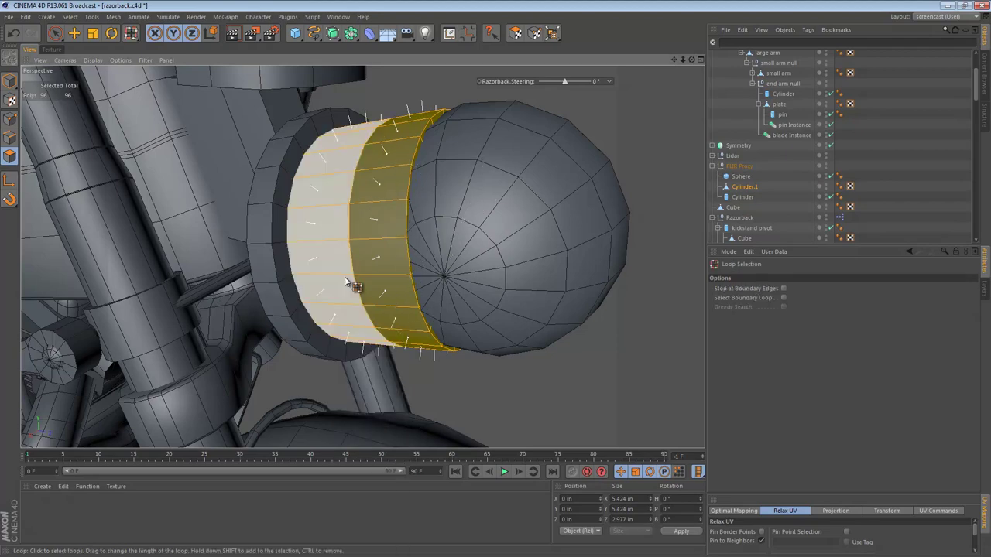
{"action": "left_click", "coordinate": [387, 243]}
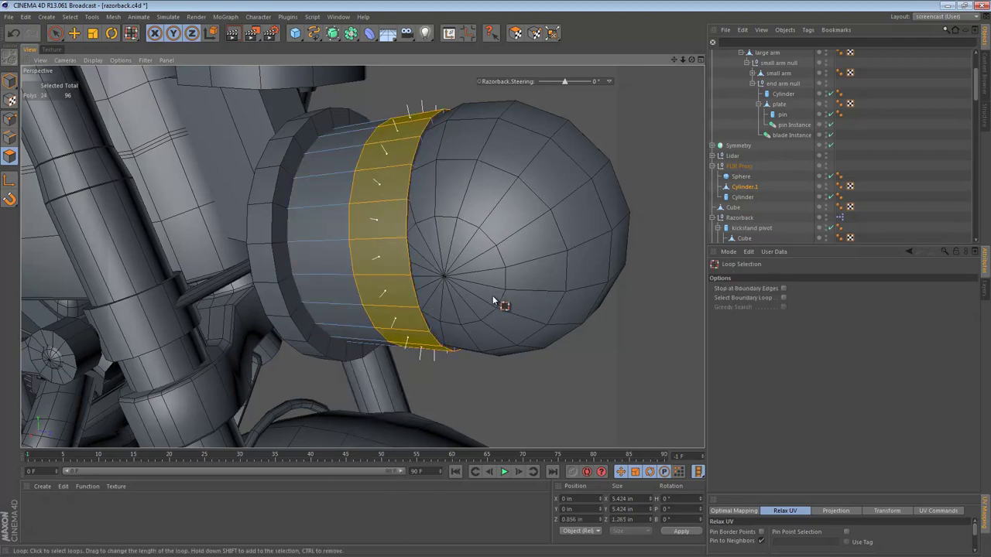
{"action": "key", "text": "d"}
{"action": "left_click_drag", "start_coordinate": [446, 291], "coordinate": [497, 304], "text": "alt"}
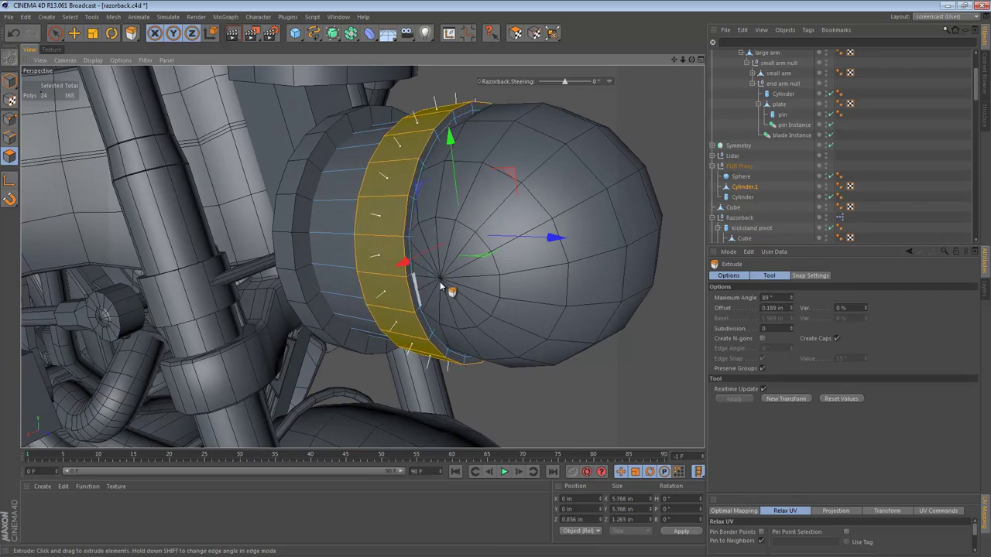
{"action": "left_click_drag", "start_coordinate": [440, 287], "coordinate": [408, 235], "text": "alt"}
Step: Select four front rim polygons on each side of Cylinder.1 and move them forward along Z to form two side flaps
{"action": "key", "text": "e"}
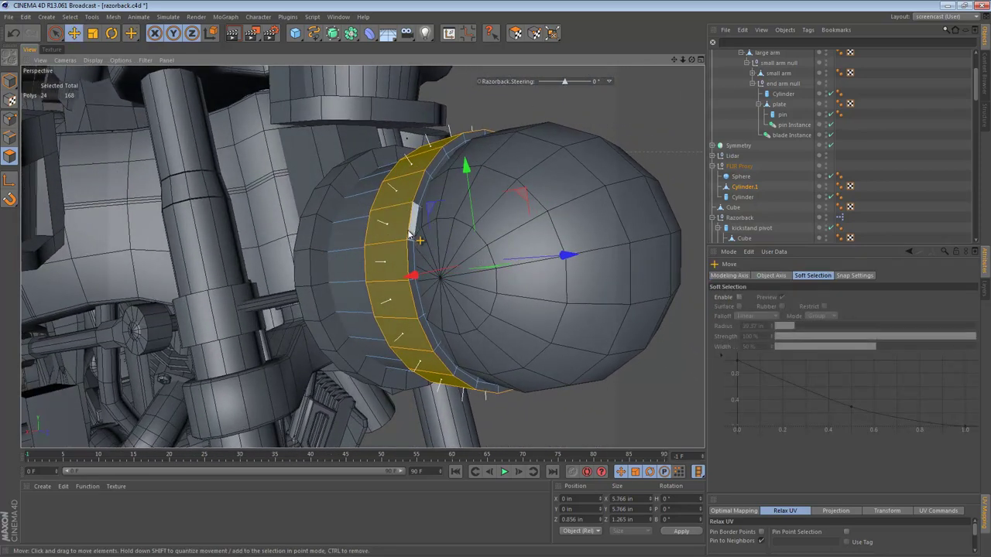
{"action": "left_click", "coordinate": [410, 231]}
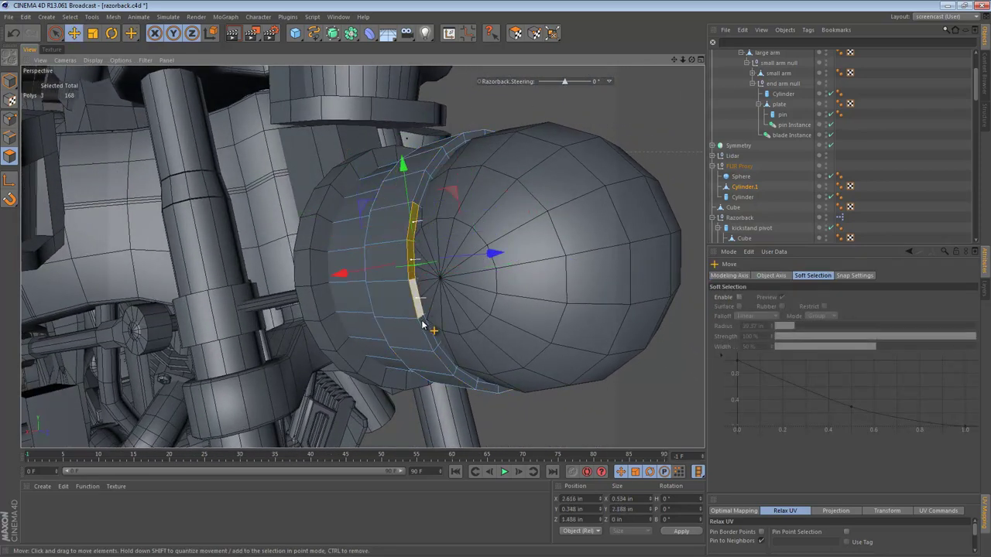
{"action": "left_click_drag", "start_coordinate": [519, 240], "coordinate": [161, 244], "text": "alt"}
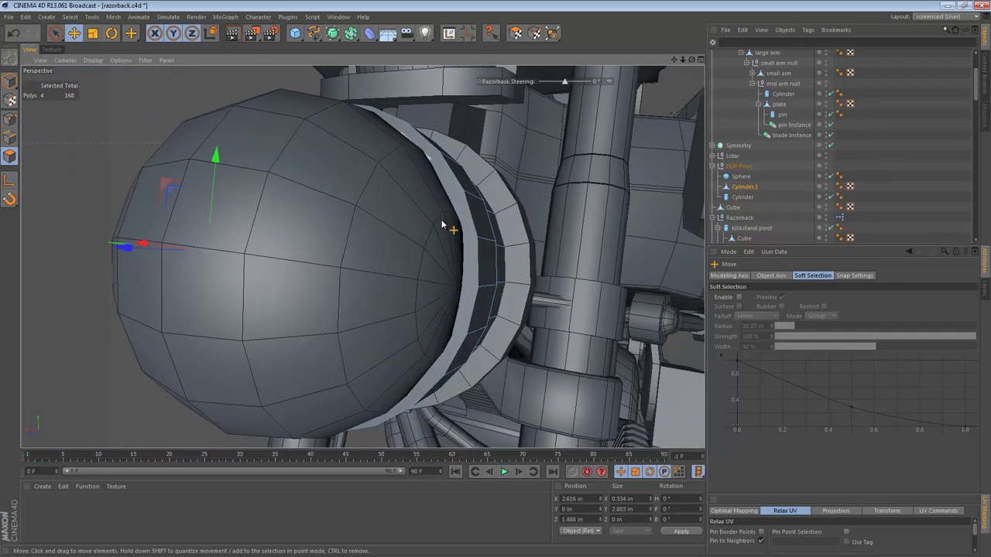
{"action": "left_click", "coordinate": [470, 223], "text": "shift"}
{"action": "left_click", "coordinate": [471, 261], "text": "shift"}
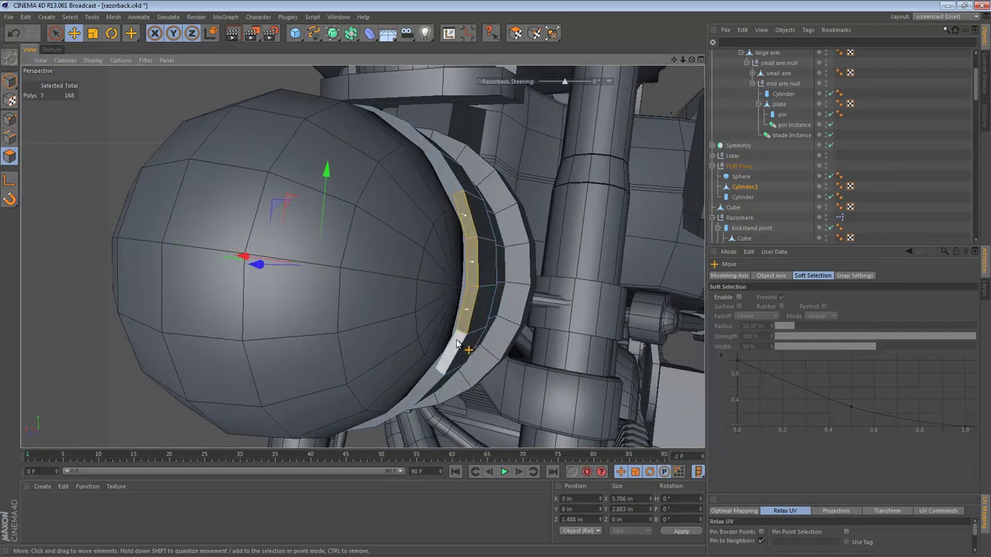
{"action": "left_click_drag", "start_coordinate": [466, 265], "coordinate": [449, 206], "text": "alt"}
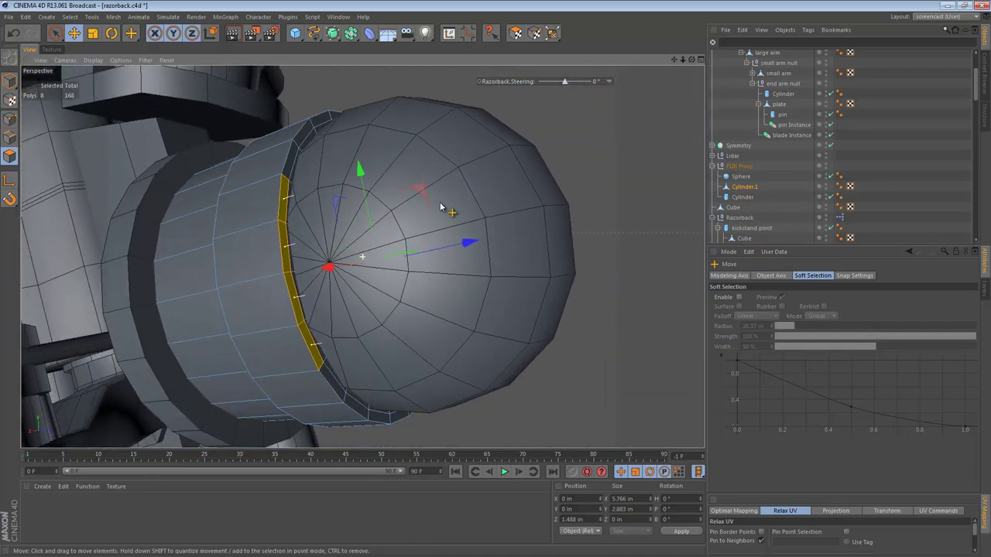
{"action": "left_click_drag", "start_coordinate": [465, 242], "coordinate": [542, 242]}
Step: Select the four front corner edges of the side flaps and, in wireframe display, pull them back along Z to about 1.942 in
{"action": "left_click", "coordinate": [10, 138]}
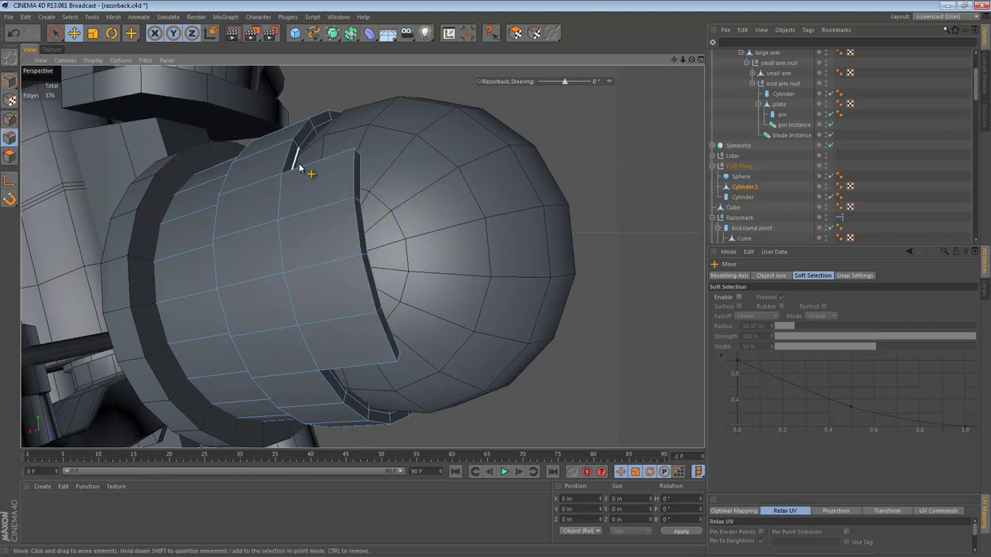
{"action": "left_click", "coordinate": [399, 357], "text": "shift"}
{"action": "left_click_drag", "start_coordinate": [459, 241], "coordinate": [190, 254], "text": "alt"}
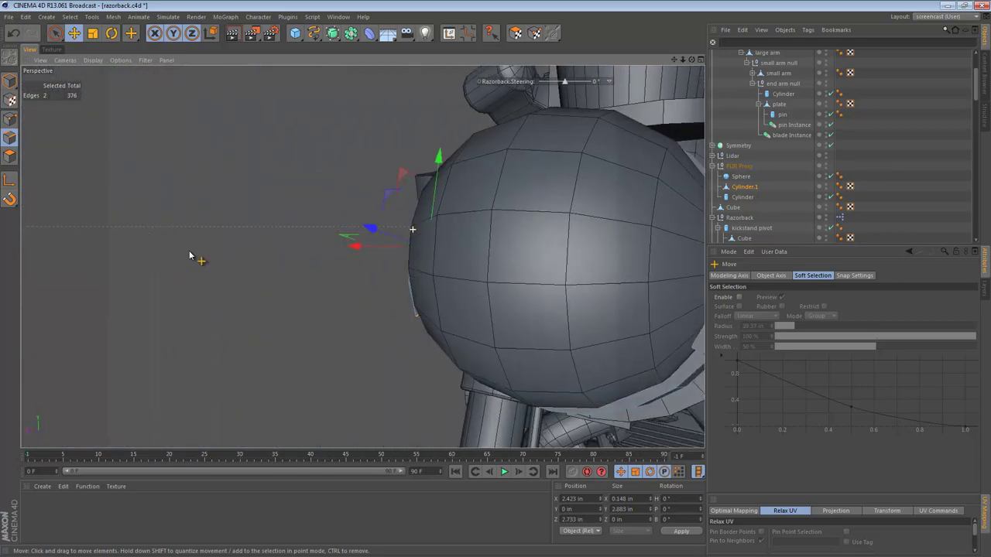
{"action": "left_click_drag", "start_coordinate": [444, 267], "coordinate": [290, 186], "text": "alt"}
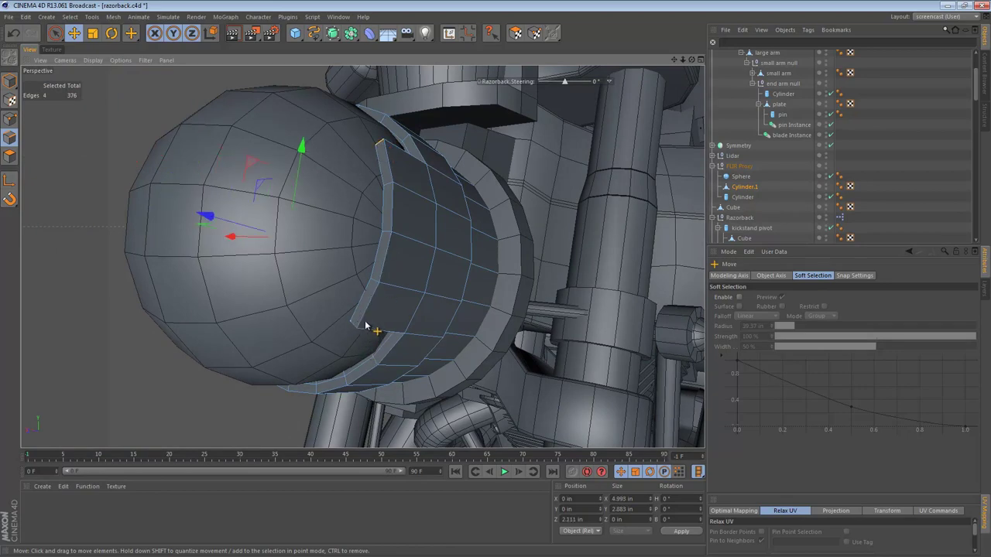
{"action": "mouse_move", "coordinate": [410, 237]}
{"action": "left_mouse_down", "text": "alt"}
{"action": "mouse_move", "coordinate": [337, 244]}
{"action": "mouse_move", "coordinate": [326, 256]}
{"action": "mouse_move", "coordinate": [324, 242]}
{"action": "left_mouse_up", "text": "alt"}
{"action": "key", "text": "n"}
{"action": "key", "text": "g"}
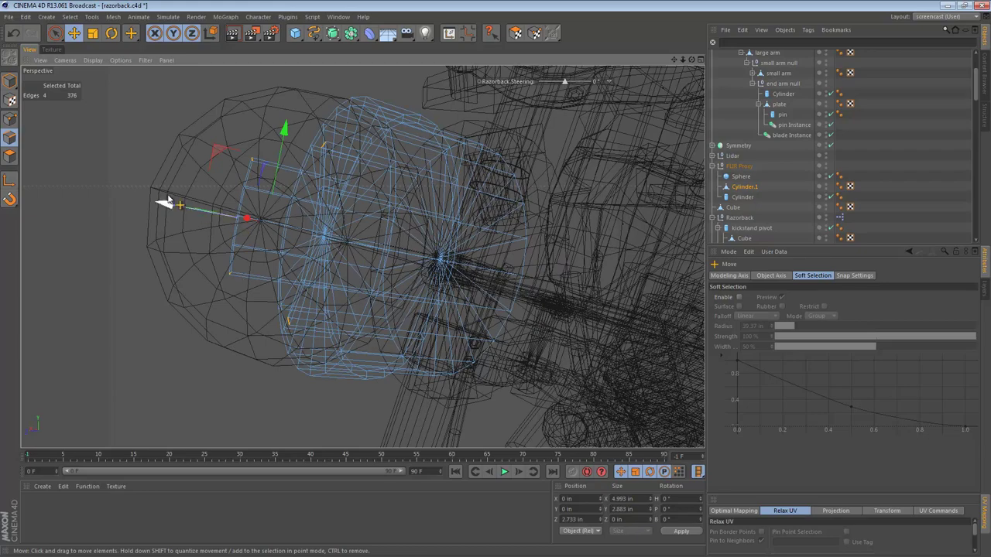
{"action": "left_click_drag", "start_coordinate": [168, 201], "coordinate": [282, 231]}
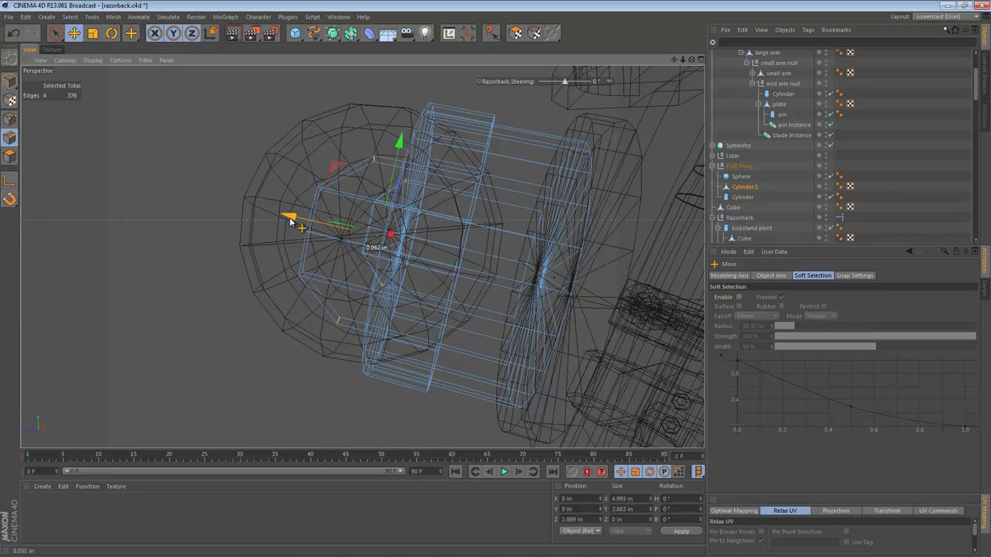
Step: Try scaling the four corner edges along Y to about 2.329 in, switch to Gouraud shading and undo the scaling
{"action": "left_click_drag", "start_coordinate": [334, 224], "coordinate": [590, 237], "text": "alt"}
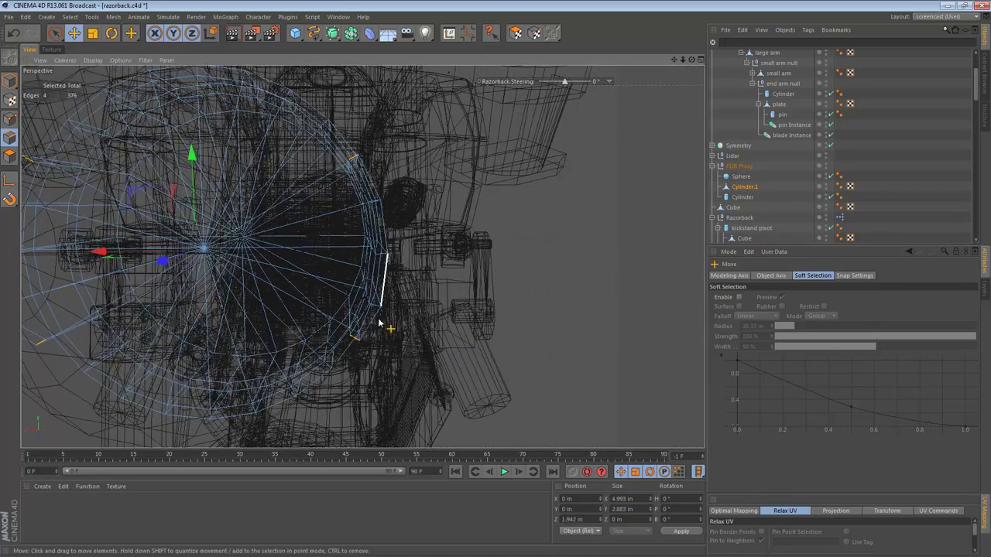
{"action": "key", "text": "t"}
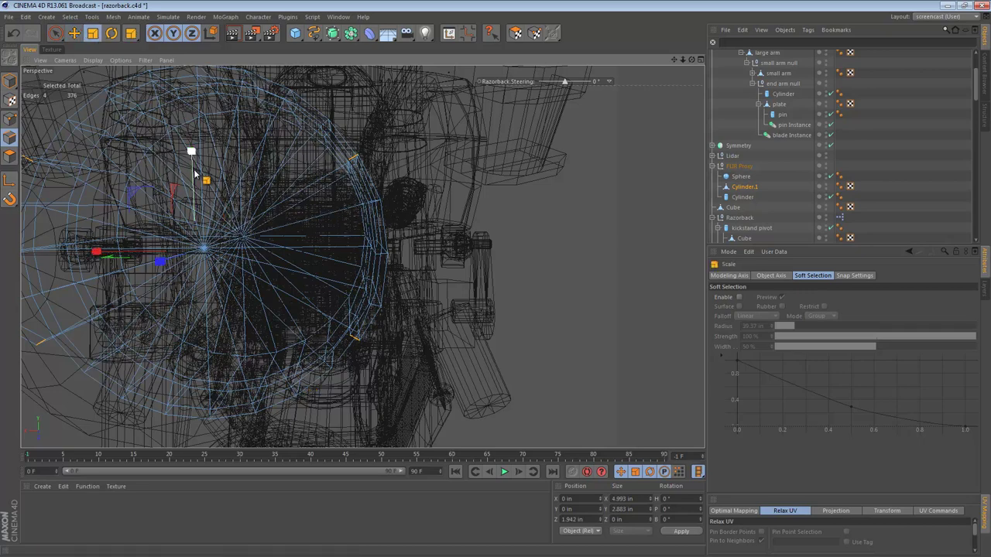
{"action": "left_click_drag", "start_coordinate": [192, 151], "coordinate": [194, 171]}
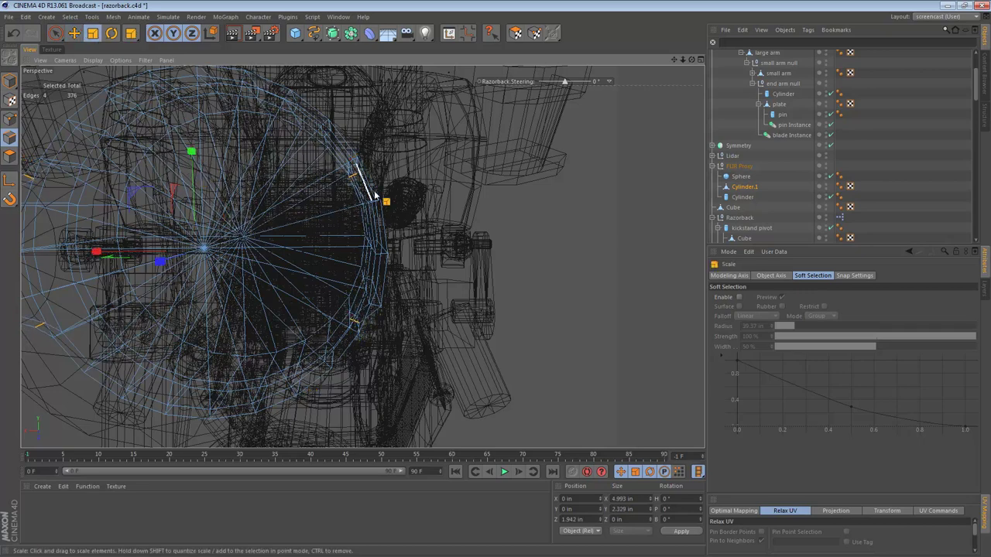
{"action": "key", "text": "n"}
{"action": "key", "text": "a"}
{"action": "left_click_drag", "start_coordinate": [337, 195], "coordinate": [369, 179], "text": "alt"}
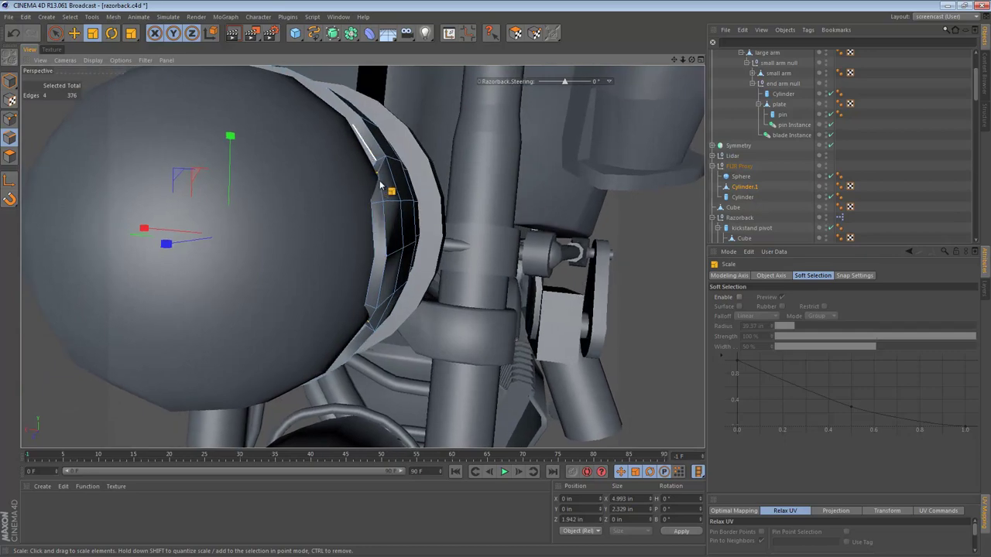
{"action": "key", "text": "ctrl+z"}
Step: Readjust the four corner edges of the side flaps along Z to about 1.979 in
{"action": "left_click_drag", "start_coordinate": [391, 187], "coordinate": [418, 263], "text": "alt"}
{"action": "key", "text": "e"}
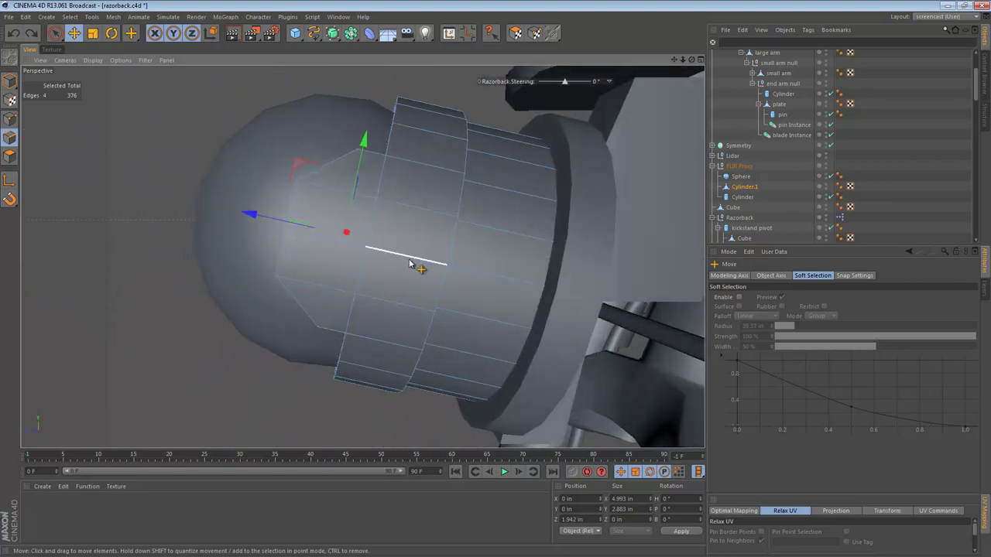
{"action": "left_click_drag", "start_coordinate": [305, 229], "coordinate": [261, 224], "text": "alt"}
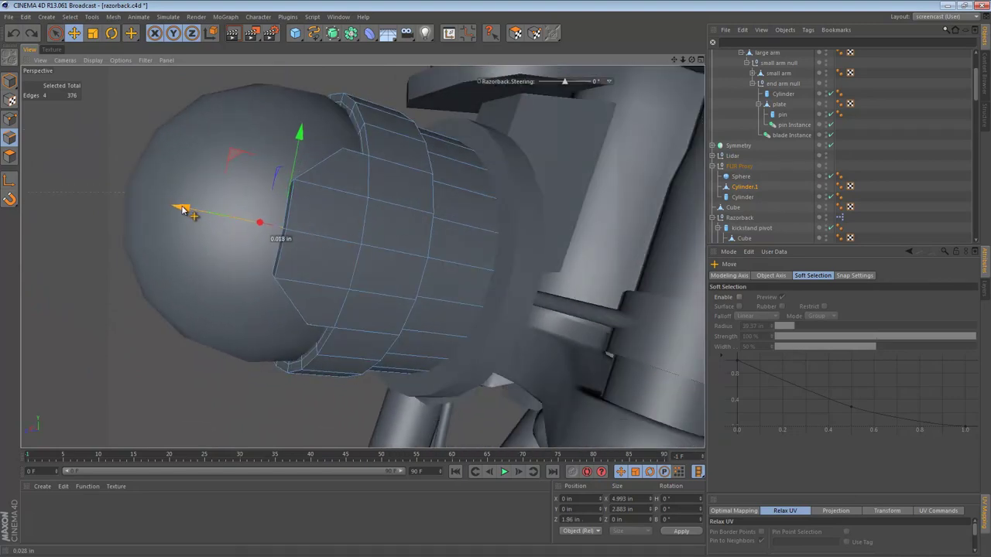
Step: Select the middle front edge of each side flap and move both forward along Z to about 2.884 in
{"action": "left_click_drag", "start_coordinate": [179, 210], "coordinate": [430, 230], "text": "alt"}
{"action": "left_click", "coordinate": [286, 231]}
{"action": "left_click_drag", "start_coordinate": [228, 229], "coordinate": [266, 232], "text": "alt"}
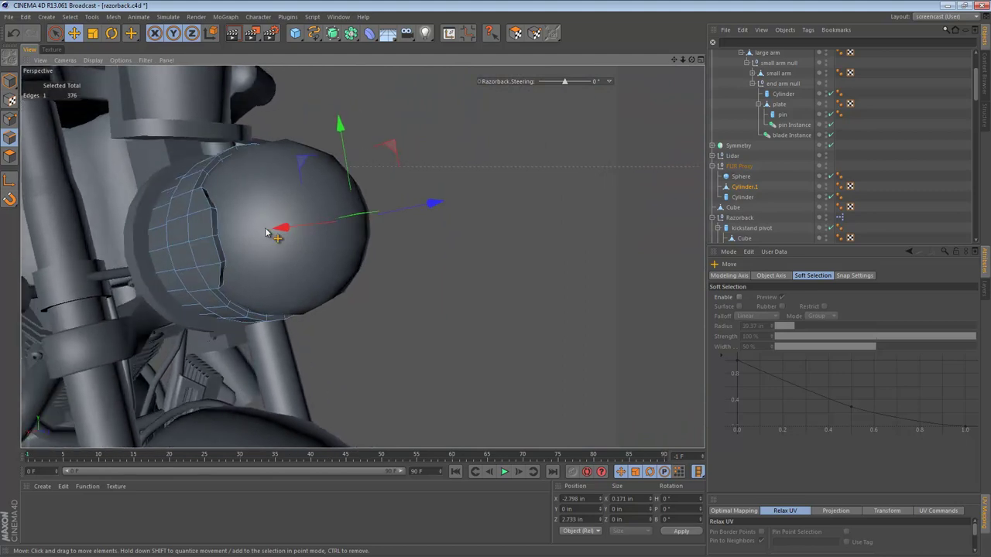
{"action": "left_click", "coordinate": [217, 233], "text": "shift"}
{"action": "left_click", "coordinate": [213, 222], "text": "ctrl"}
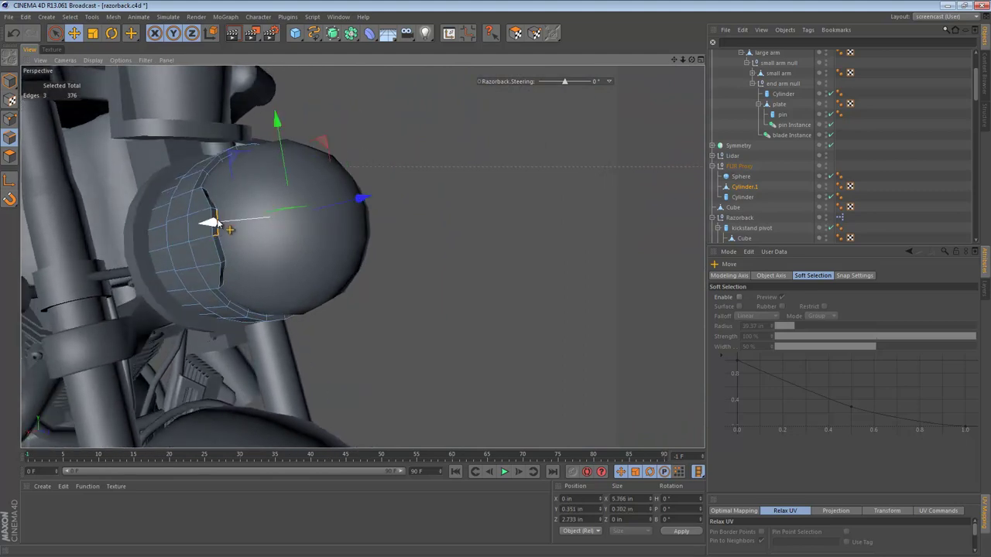
{"action": "scroll", "coordinate": [221, 234], "scroll_direction": "up", "scroll_amount": 1}
{"action": "mouse_move", "coordinate": [257, 237]}
{"action": "left_mouse_down", "text": "alt"}
{"action": "mouse_move", "coordinate": [316, 237]}
{"action": "mouse_move", "coordinate": [309, 230]}
{"action": "mouse_move", "coordinate": [383, 201]}
{"action": "mouse_move", "coordinate": [241, 222]}
{"action": "mouse_move", "coordinate": [230, 236]}
{"action": "left_mouse_up", "text": "alt"}
Step: Check the flaps in wireframe display, return to Gouraud shading and Model mode, and view the housing from the side
{"action": "key", "text": "n"}
{"action": "key", "text": "g"}
{"action": "key", "text": "b"}
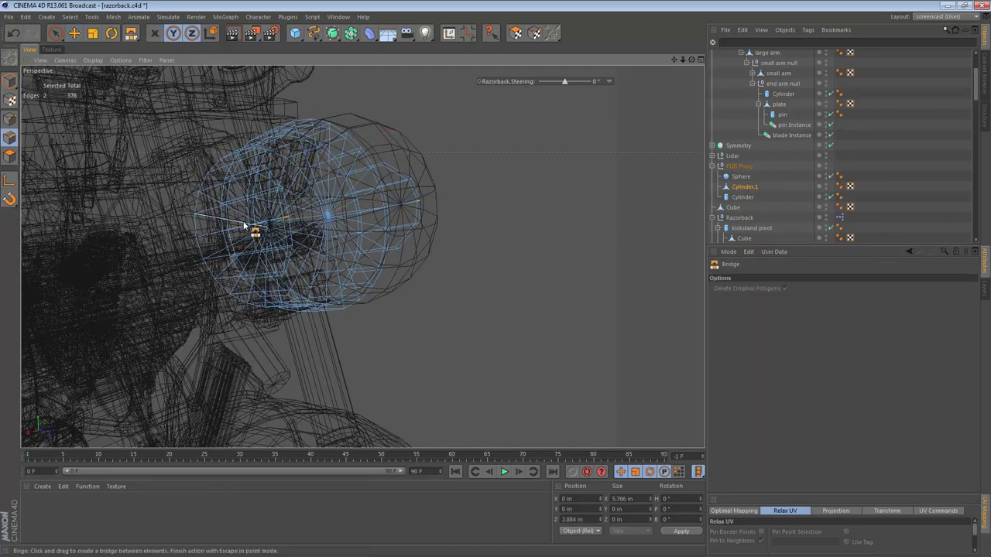
{"action": "key", "text": "n"}
{"action": "key", "text": "a"}
{"action": "left_click", "coordinate": [10, 80]}
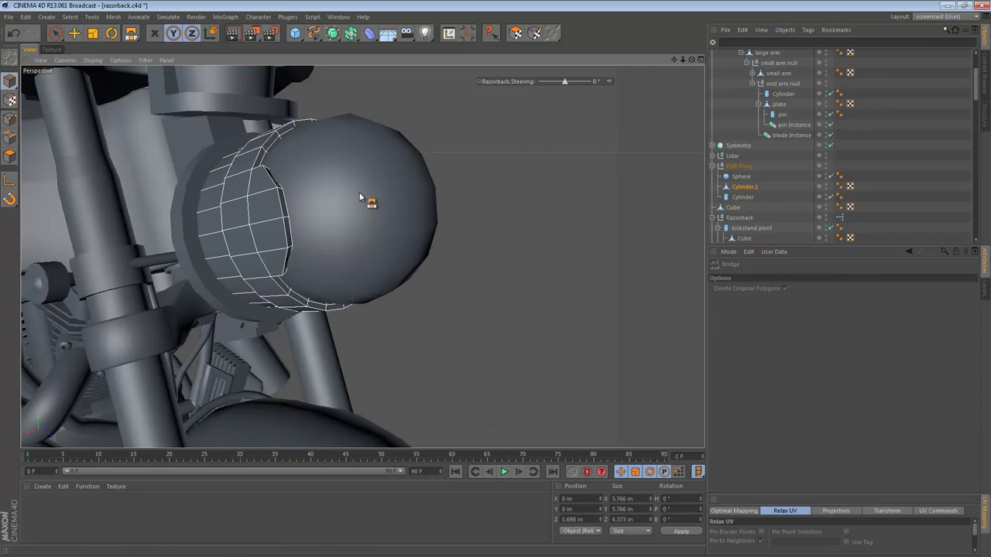
{"action": "left_click_drag", "start_coordinate": [360, 192], "coordinate": [446, 196], "text": "alt"}
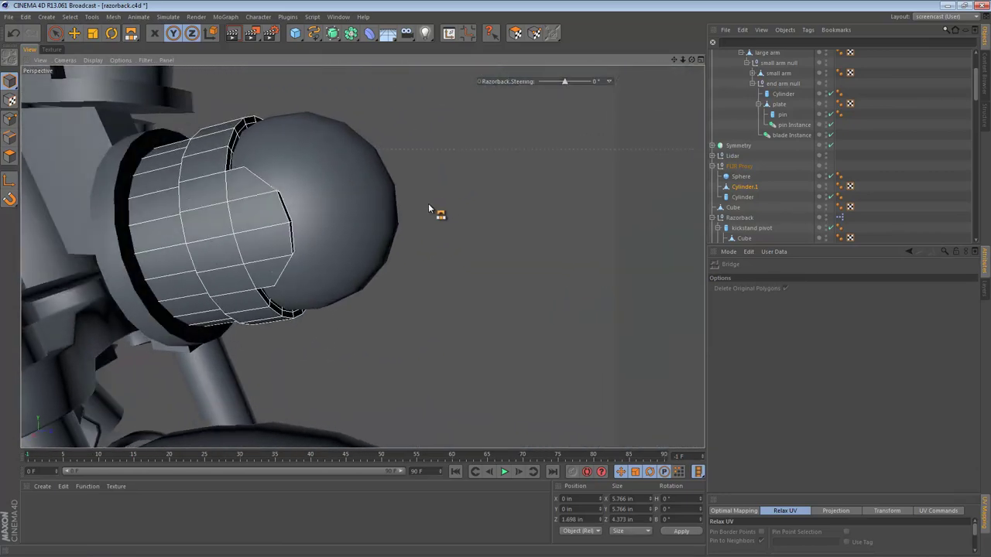
Step: Select the four inner corner points of the side flaps and, in the right view, move them forward along Z to about 2.062 in
{"action": "right_click_drag", "start_coordinate": [217, 186], "coordinate": [251, 184], "text": "alt"}
{"action": "left_click_drag", "start_coordinate": [257, 163], "coordinate": [255, 285], "text": "alt"}
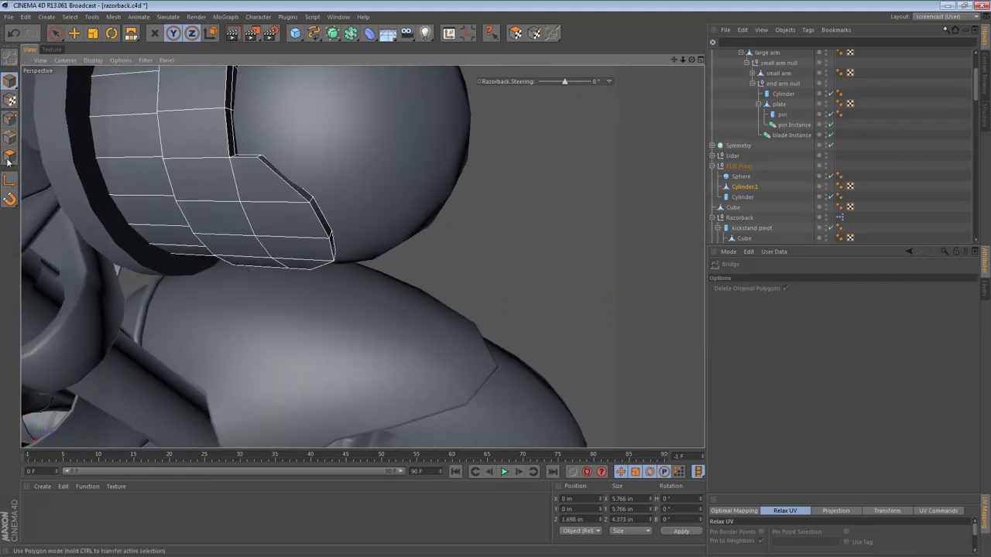
{"action": "left_click", "coordinate": [9, 138]}
{"action": "left_click", "coordinate": [9, 120]}
{"action": "key", "text": "e"}
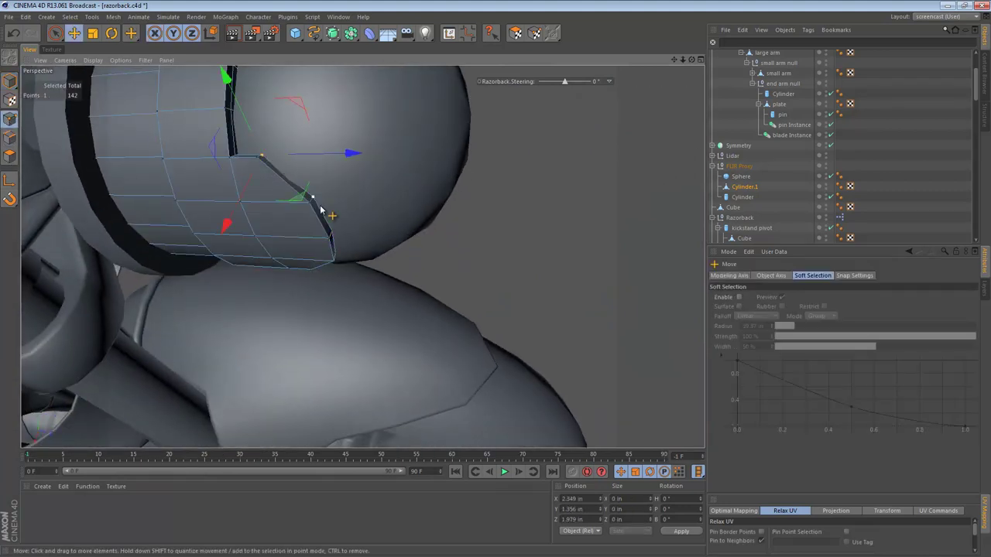
{"action": "left_click_drag", "start_coordinate": [320, 207], "coordinate": [305, 175], "text": "alt"}
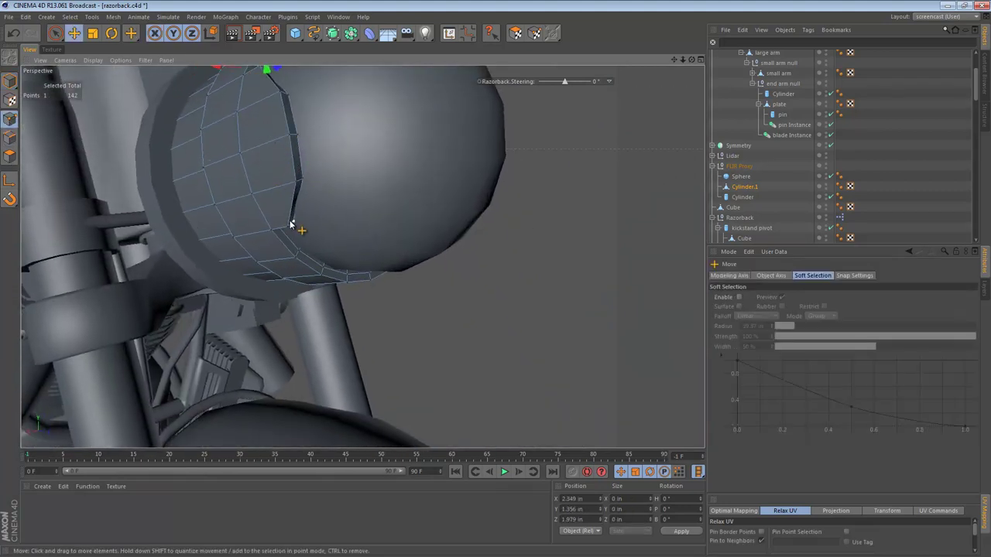
{"action": "left_click_drag", "start_coordinate": [302, 225], "coordinate": [324, 205], "text": "alt"}
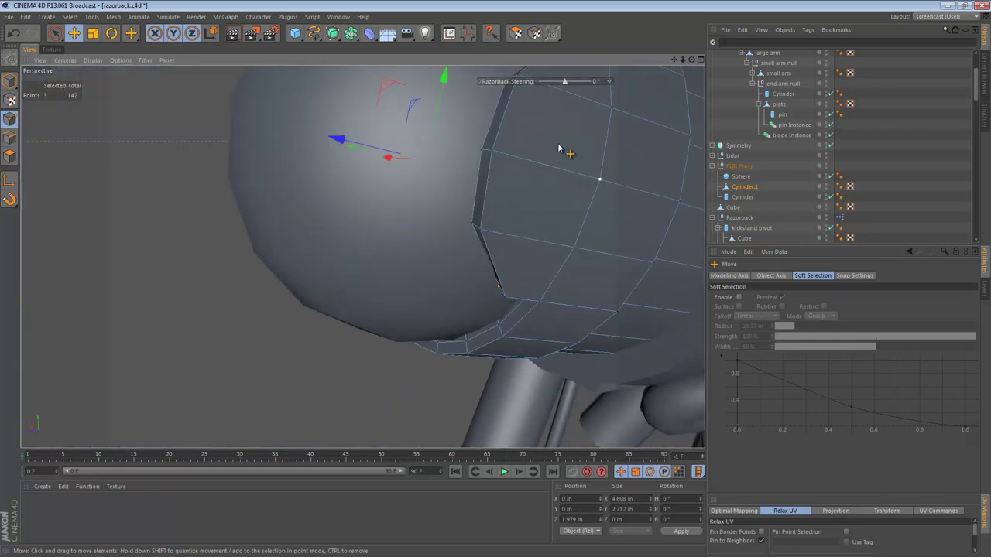
{"action": "left_click_drag", "start_coordinate": [558, 148], "coordinate": [547, 242], "text": "alt"}
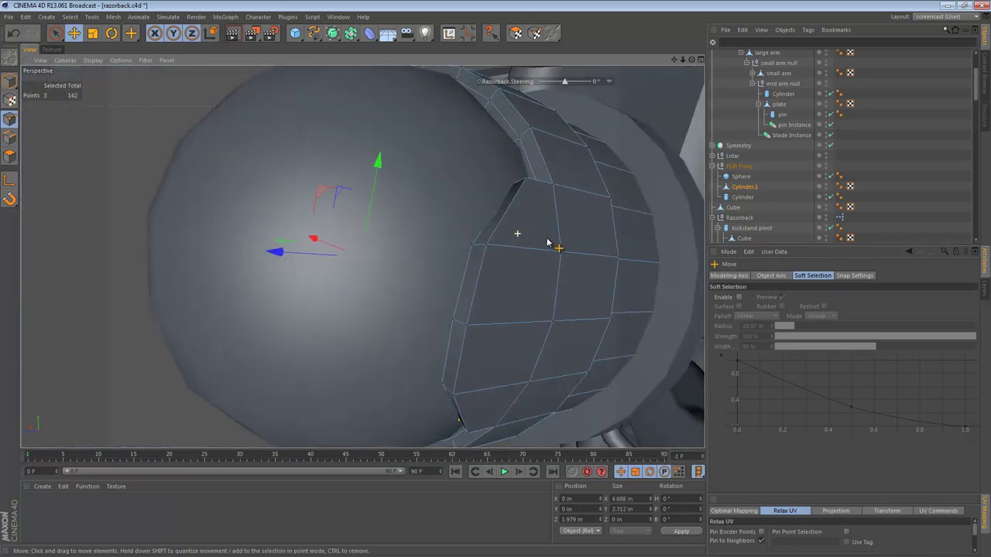
{"action": "middle_click", "coordinate": [383, 304]}
{"action": "middle_click", "coordinate": [321, 316]}
{"action": "middle_click_drag", "start_coordinate": [533, 323], "coordinate": [499, 305], "text": "alt"}
{"action": "scroll", "coordinate": [542, 314], "scroll_direction": "up", "scroll_amount": 8}
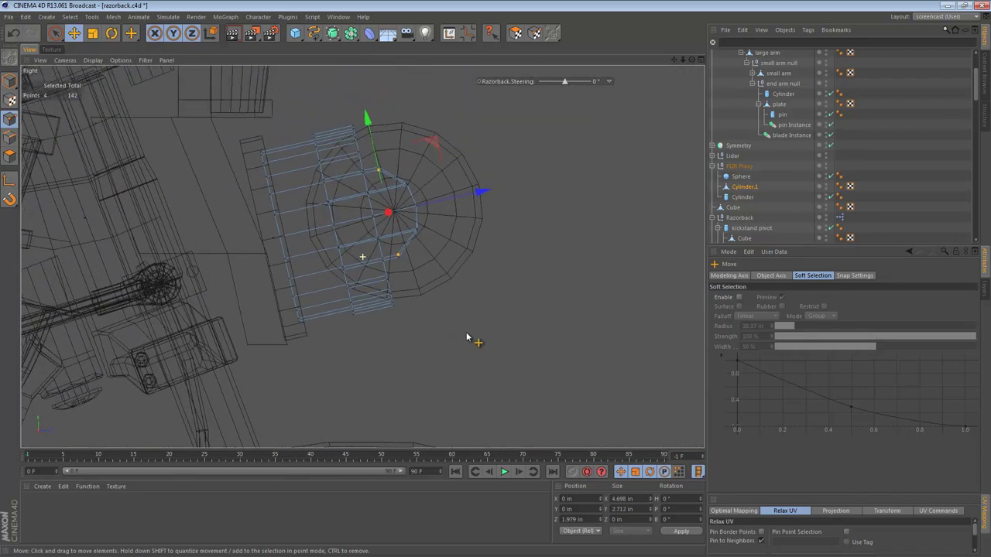
{"action": "scroll", "coordinate": [344, 263], "scroll_direction": "up", "scroll_amount": 1}
{"action": "scroll", "coordinate": [344, 263], "scroll_direction": "up", "scroll_amount": 5}
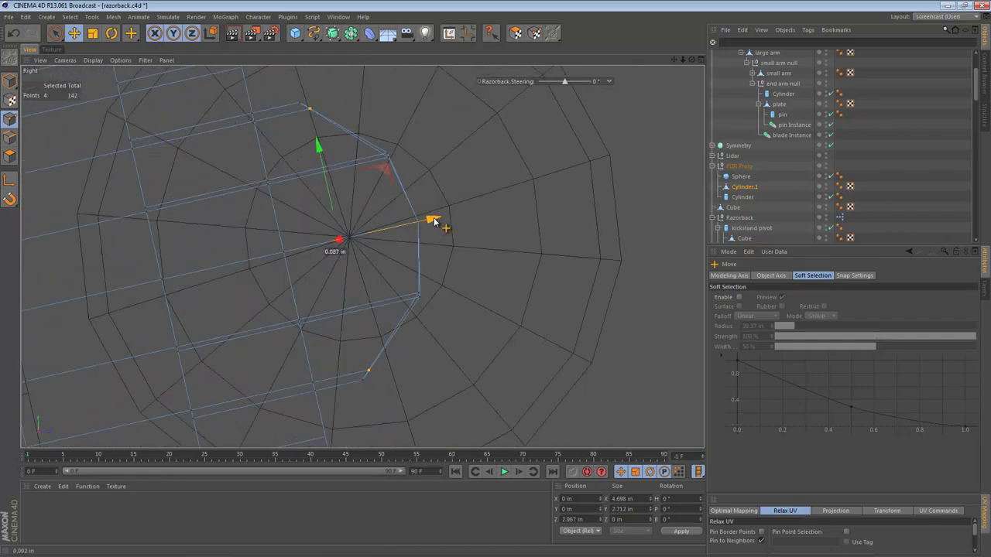
{"action": "key", "text": "F1"}
Step: Try scaling the four inner corner points along X, undo it, and scale them slightly along Y instead
{"action": "mouse_move", "coordinate": [545, 185]}
{"action": "left_mouse_down", "text": "alt"}
{"action": "mouse_move", "coordinate": [434, 167]}
{"action": "mouse_move", "coordinate": [593, 181]}
{"action": "mouse_move", "coordinate": [611, 191]}
{"action": "mouse_move", "coordinate": [611, 223]}
{"action": "left_mouse_up", "text": "alt"}
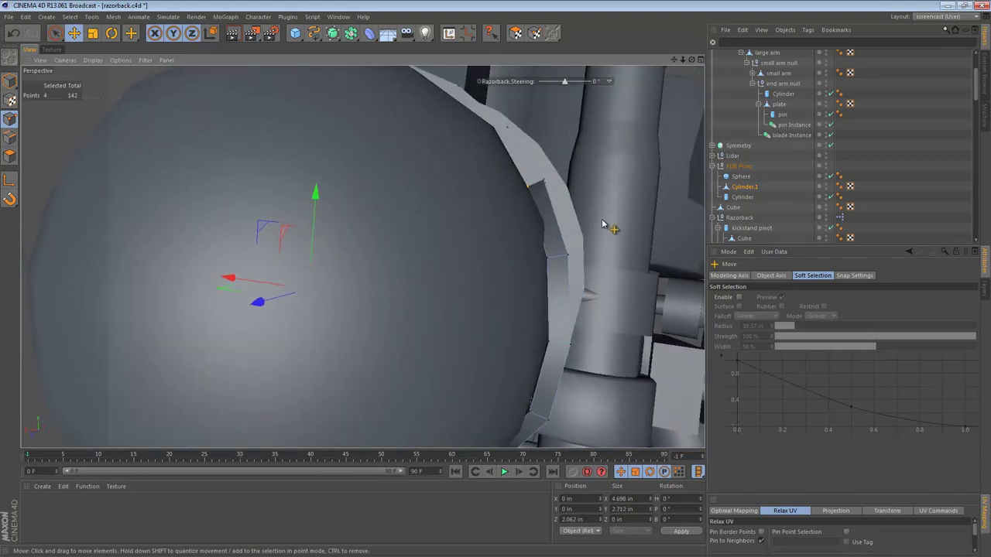
{"action": "key", "text": "t"}
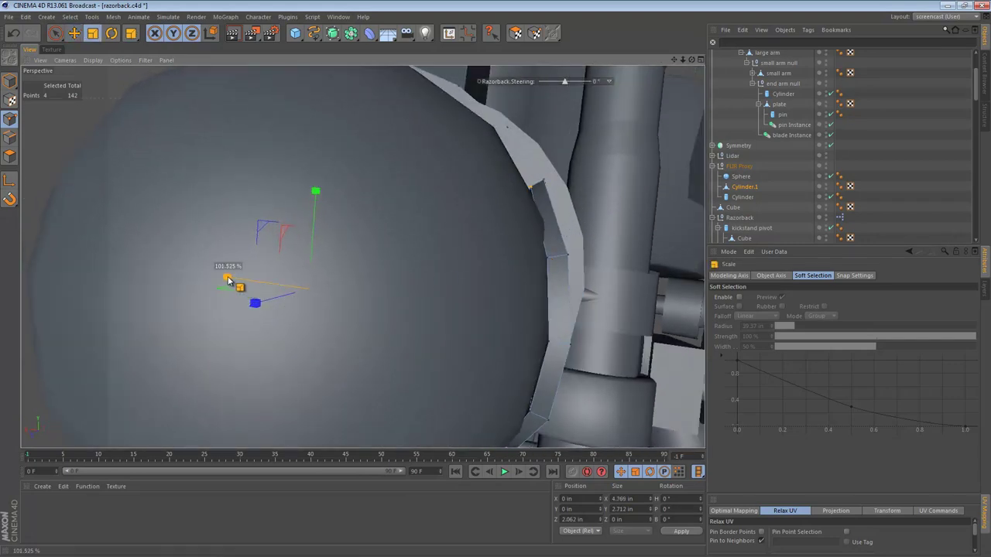
{"action": "key", "text": "ctrl+z"}
{"action": "scroll", "coordinate": [418, 260], "scroll_direction": "down", "scroll_amount": 5}
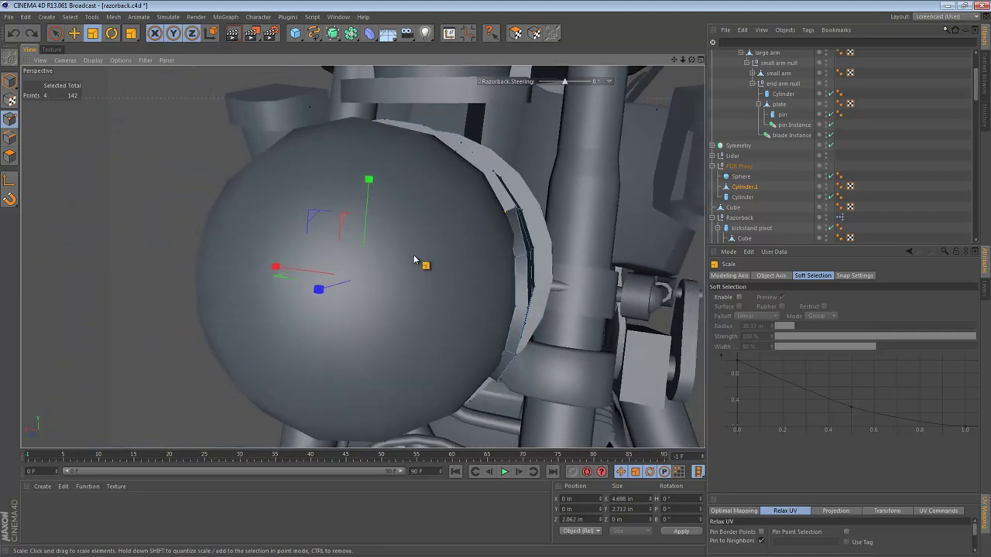
{"action": "left_click_drag", "start_coordinate": [418, 253], "coordinate": [395, 246], "text": "alt"}
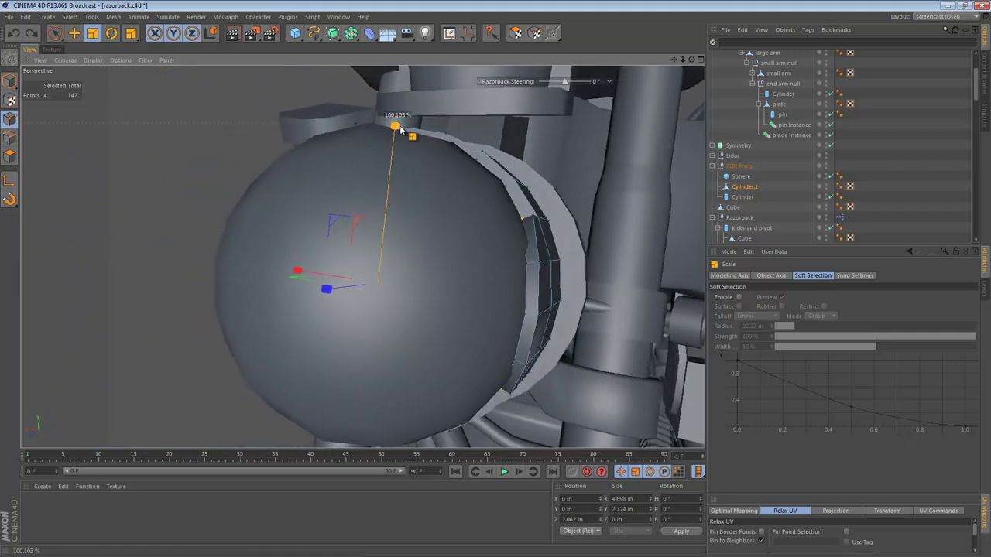
{"action": "left_click_drag", "start_coordinate": [403, 128], "coordinate": [406, 147]}
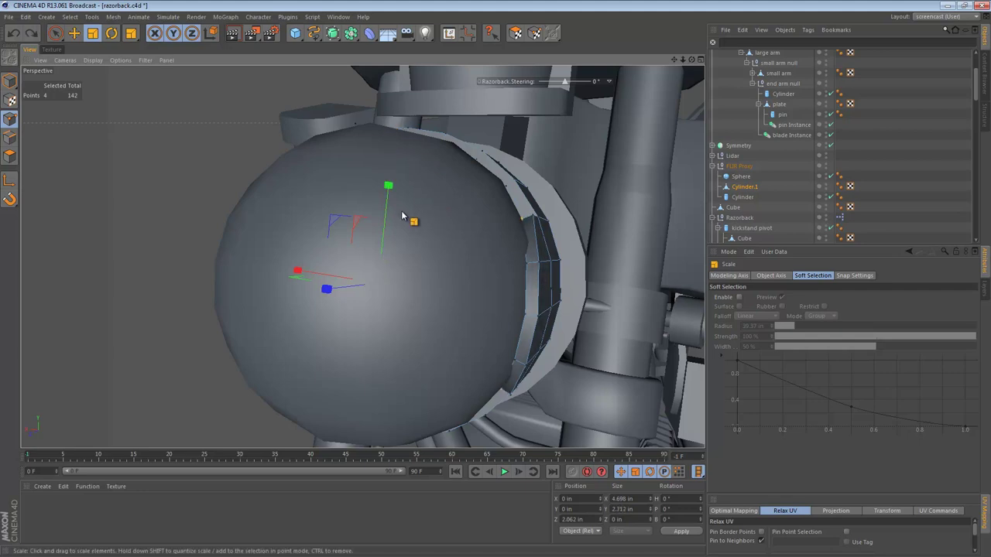
{"action": "left_click_drag", "start_coordinate": [310, 230], "coordinate": [402, 218], "text": "alt"}
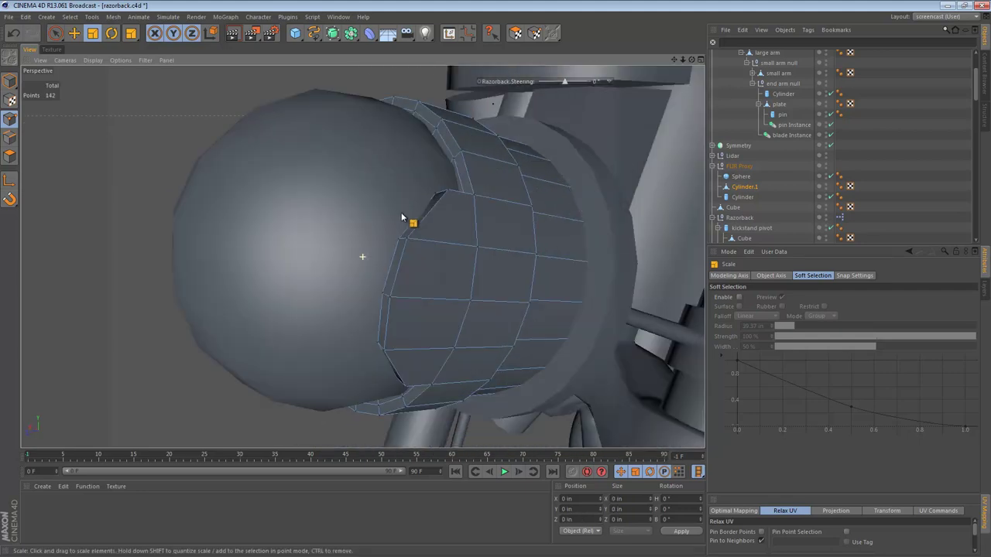
Step: Set the Phong angle of Cylinder.1 to 45° and deselect the object in Model mode
{"action": "left_click", "coordinate": [840, 187]}
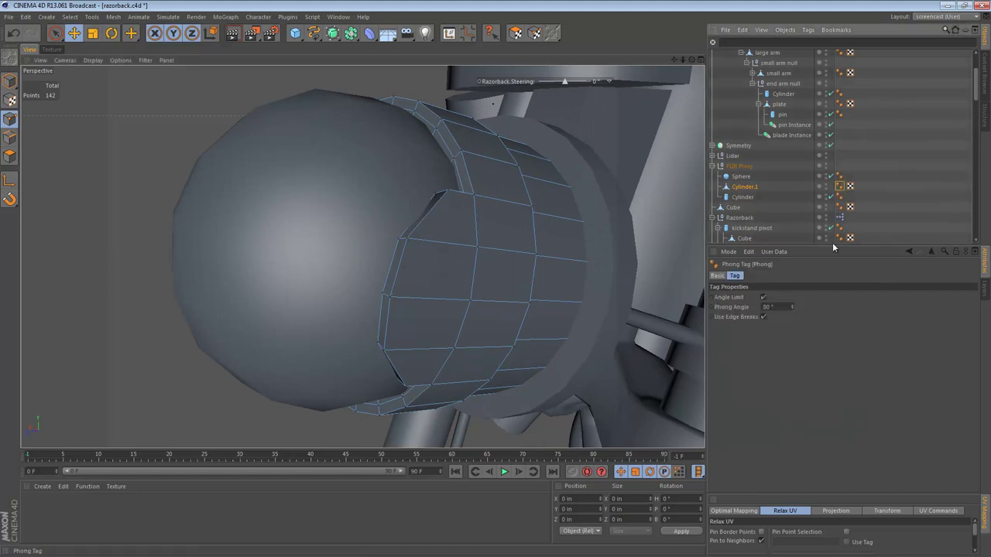
{"action": "left_click", "coordinate": [783, 306]}
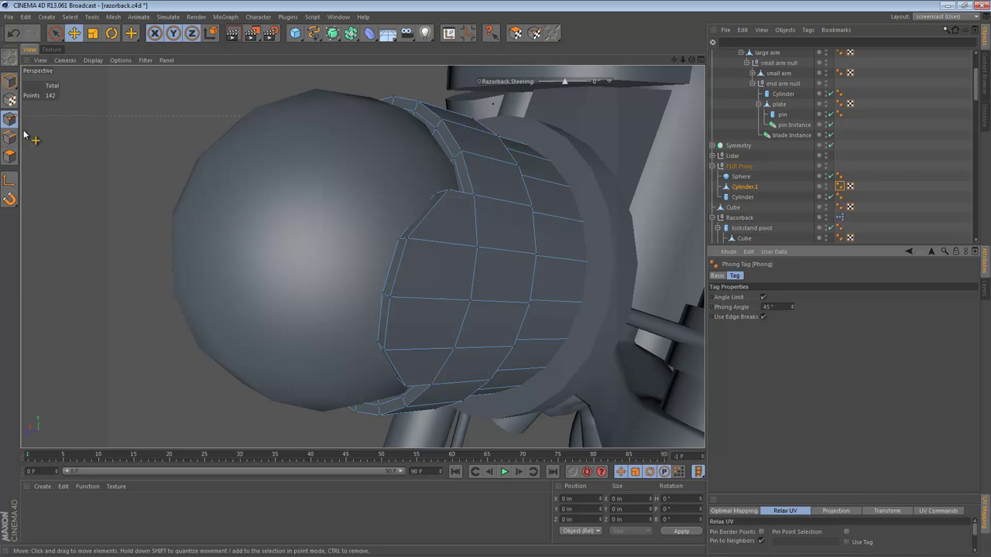
{"action": "left_click", "coordinate": [9, 81]}
{"action": "left_click", "coordinate": [108, 143]}
{"action": "right_click_drag", "start_coordinate": [513, 223], "coordinate": [401, 237], "text": "alt"}
{"action": "mouse_move", "coordinate": [400, 237]}
{"action": "left_mouse_down", "text": "alt"}
{"action": "mouse_move", "coordinate": [701, 221]}
{"action": "mouse_move", "coordinate": [493, 304]}
{"action": "mouse_move", "coordinate": [497, 317]}
{"action": "mouse_move", "coordinate": [414, 250]}
{"action": "left_mouse_up", "text": "alt"}
{"action": "left_click_drag", "start_coordinate": [506, 229], "coordinate": [434, 211], "text": "alt"}
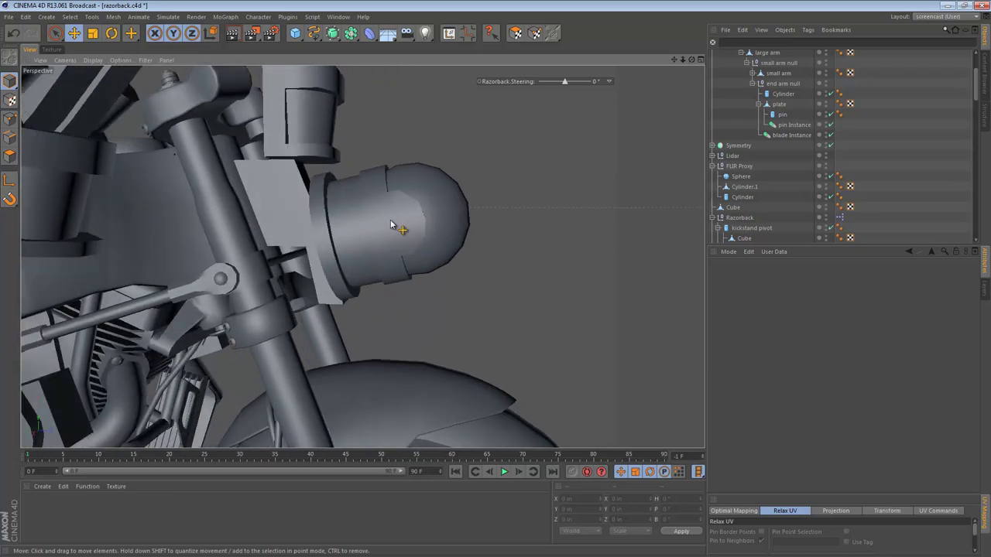
Step: In the right view, select the rear Cylinder ring of the FLIR Proxy and move it forward along Z to about 0.731 in
{"action": "middle_click", "coordinate": [391, 224]}
{"action": "middle_click", "coordinate": [237, 380]}
{"action": "scroll", "coordinate": [492, 211], "scroll_direction": "down", "scroll_amount": 5}
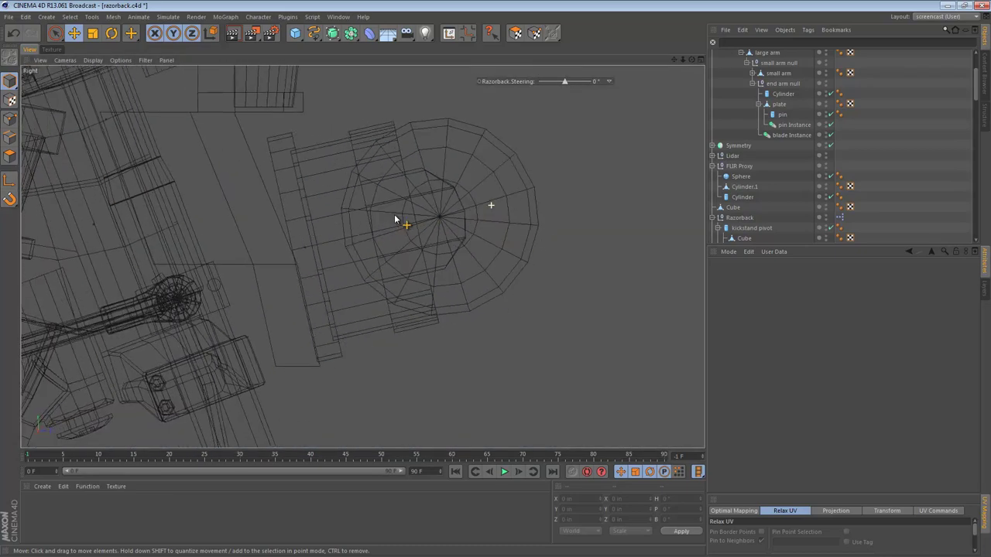
{"action": "left_click", "coordinate": [741, 177]}
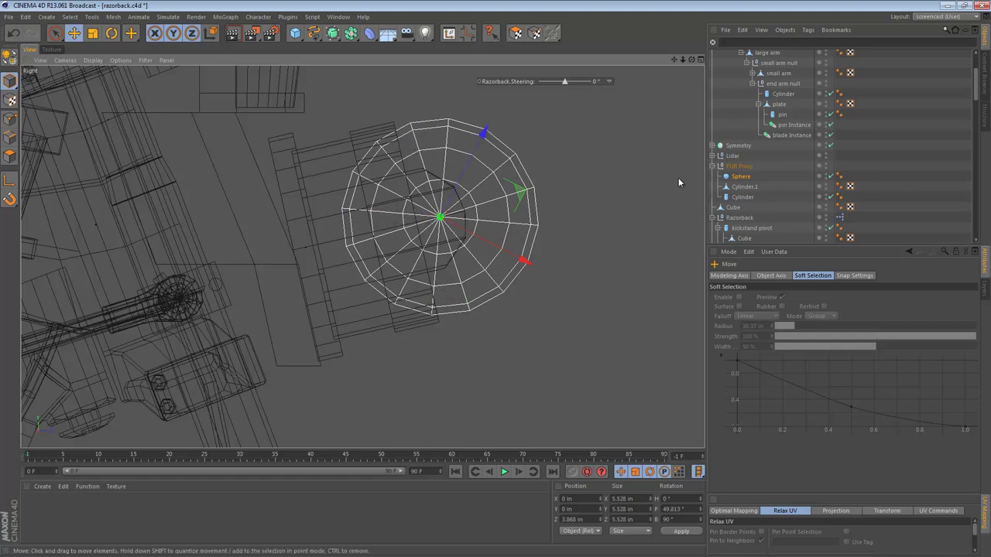
{"action": "left_click", "coordinate": [741, 177]}
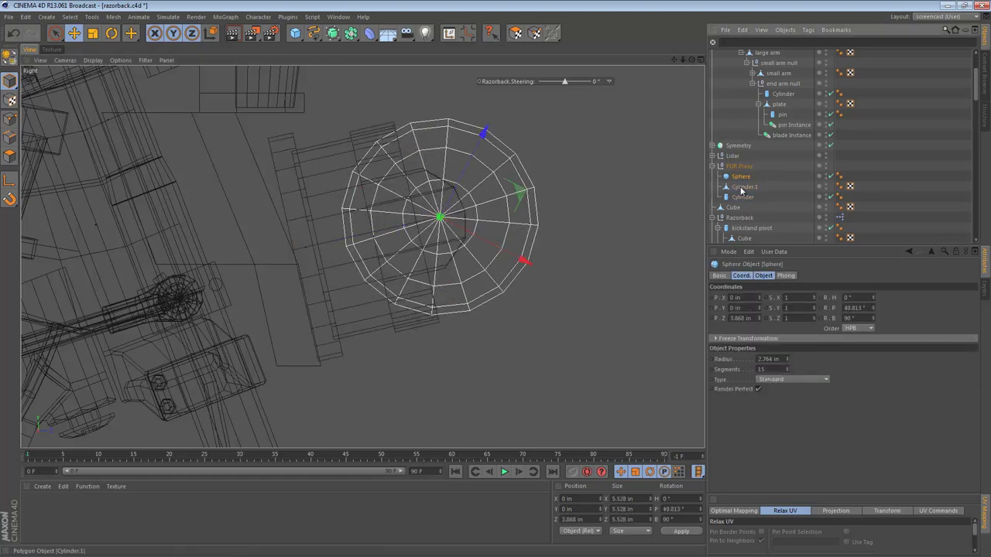
{"action": "left_click", "coordinate": [742, 187]}
{"action": "left_click", "coordinate": [741, 197]}
{"action": "left_click_drag", "start_coordinate": [395, 226], "coordinate": [425, 226]}
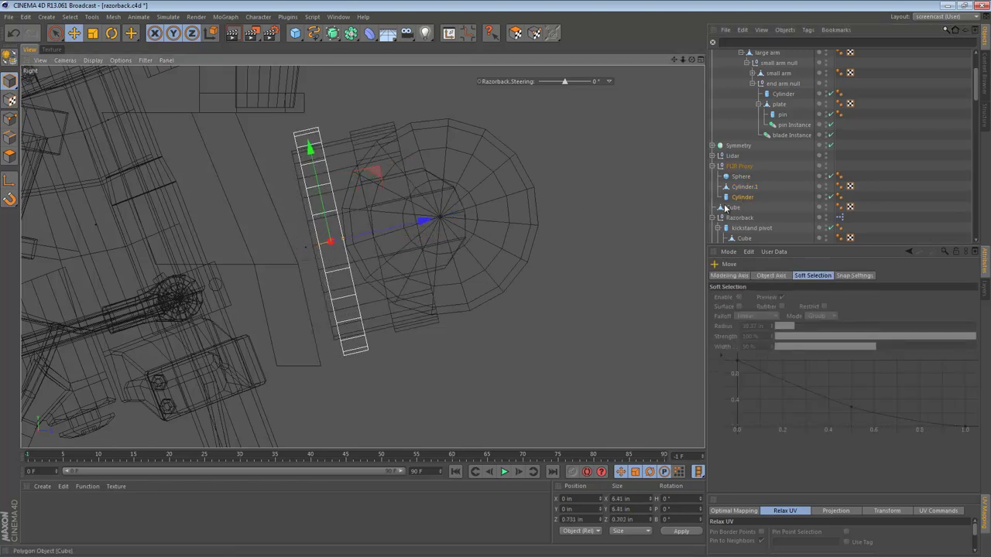
Step: Move the 25 rear rim points of Cylinder.1 forward along Z to about -0.769 in and scale them up to about 6.07 in across
{"action": "left_click", "coordinate": [744, 187]}
{"action": "left_click", "coordinate": [5, 118]}
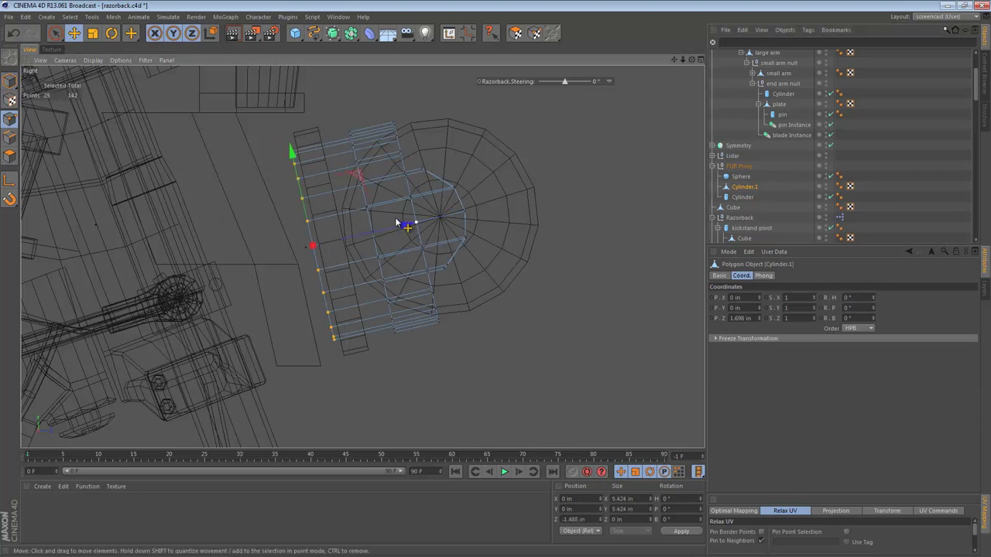
{"action": "left_click_drag", "start_coordinate": [396, 224], "coordinate": [474, 186]}
{"action": "key", "text": "t"}
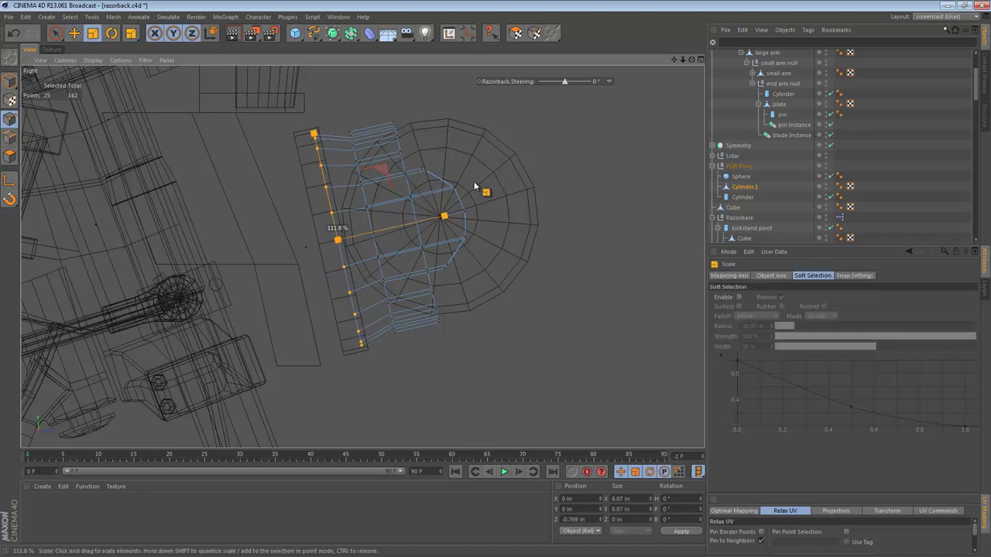
{"action": "left_click", "coordinate": [10, 82]}
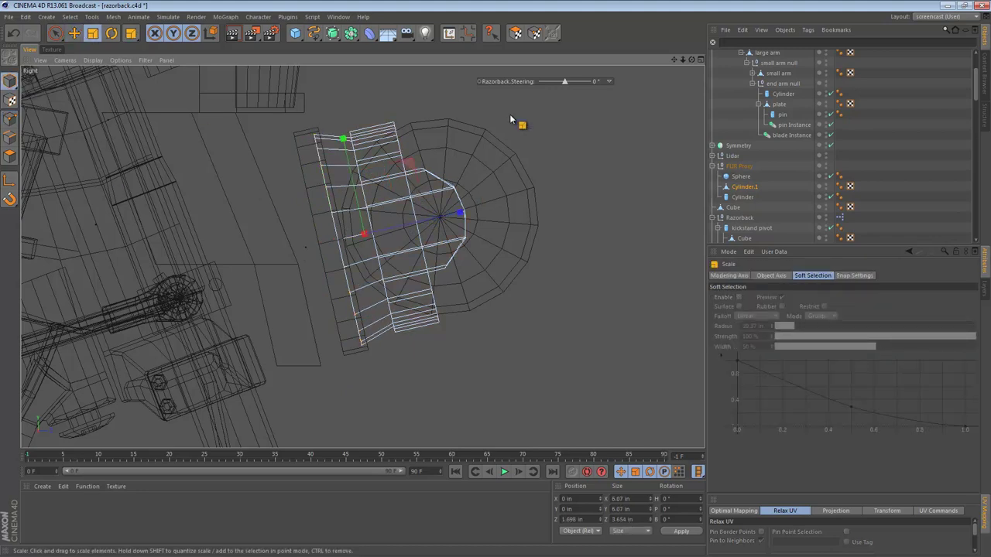
Step: Move the whole FLIR Proxy group back along Z toward the motorcycle frame and deselect it
{"action": "left_click", "coordinate": [739, 166]}
{"action": "key", "text": "e"}
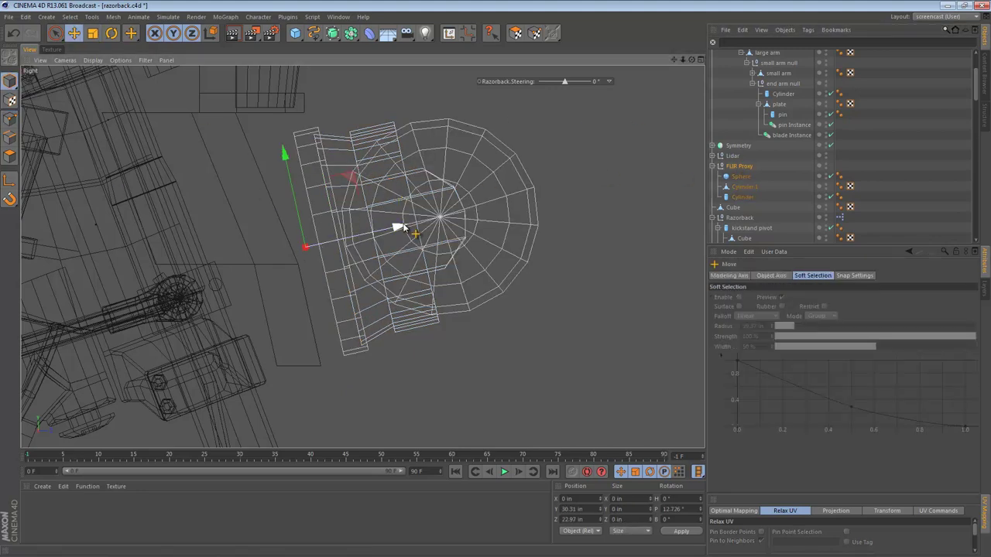
{"action": "mouse_move", "coordinate": [398, 227]}
{"action": "left_mouse_down"}
{"action": "mouse_move", "coordinate": [417, 228]}
{"action": "mouse_move", "coordinate": [333, 238]}
{"action": "left_mouse_up"}
{"action": "key", "text": "F1"}
{"action": "key", "text": "ctrl+shift+a"}
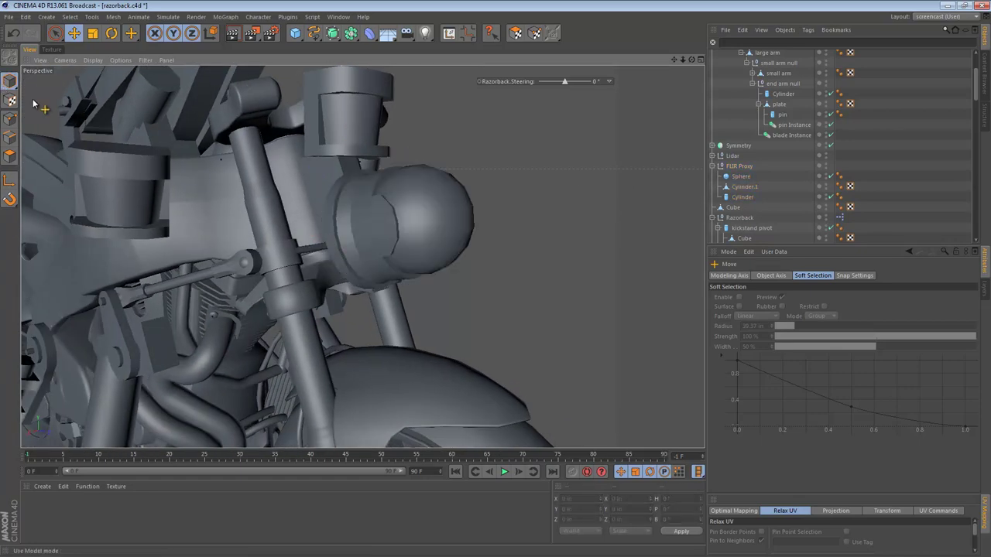
Step: Select the FLIR Proxy group and offset it sideways to about 2.07 in on X and 30.11 in on Y
{"action": "right_click_drag", "start_coordinate": [393, 220], "coordinate": [338, 218], "text": "alt"}
{"action": "middle_click_drag", "start_coordinate": [403, 216], "coordinate": [415, 193], "text": "alt"}
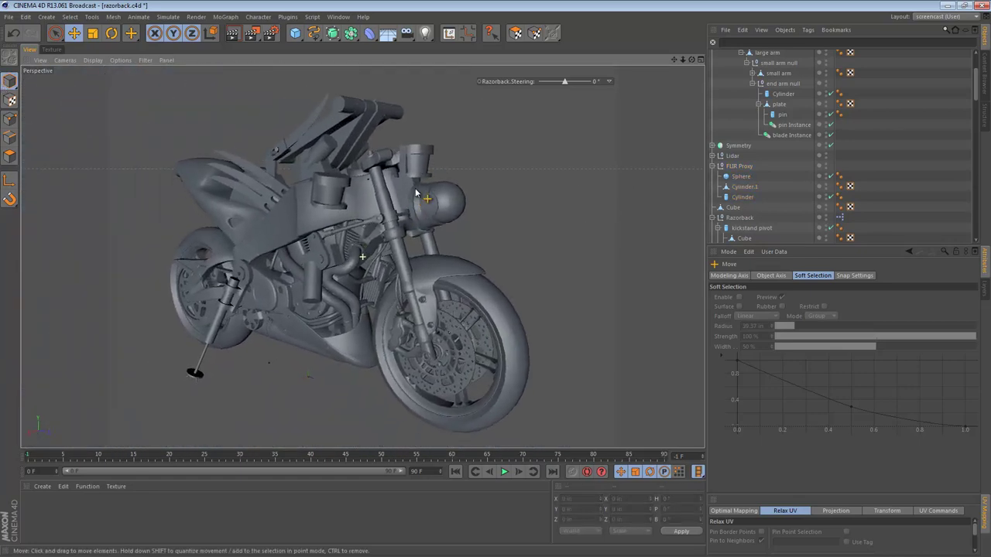
{"action": "left_click_drag", "start_coordinate": [416, 194], "coordinate": [341, 211], "text": "alt"}
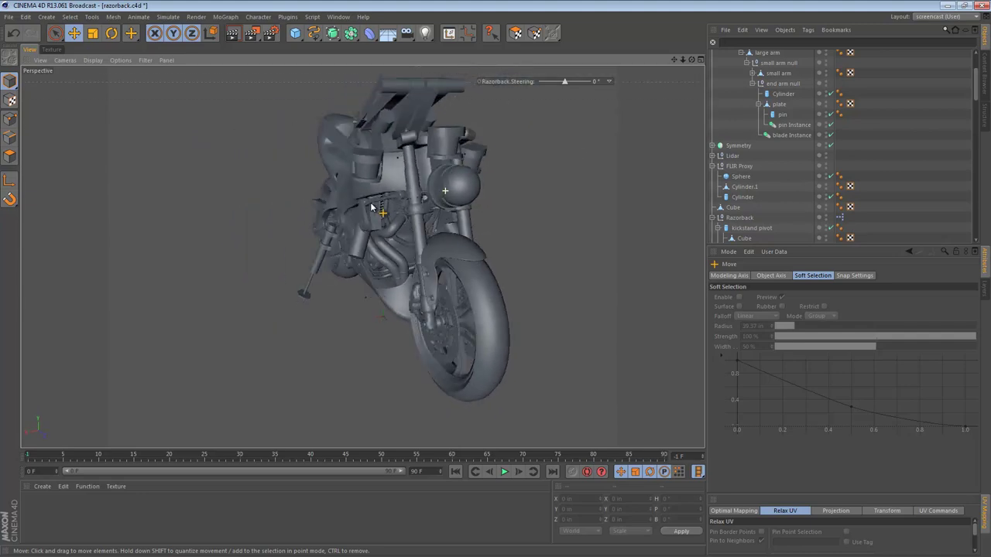
{"action": "left_click", "coordinate": [792, 125]}
{"action": "left_click", "coordinate": [782, 104]}
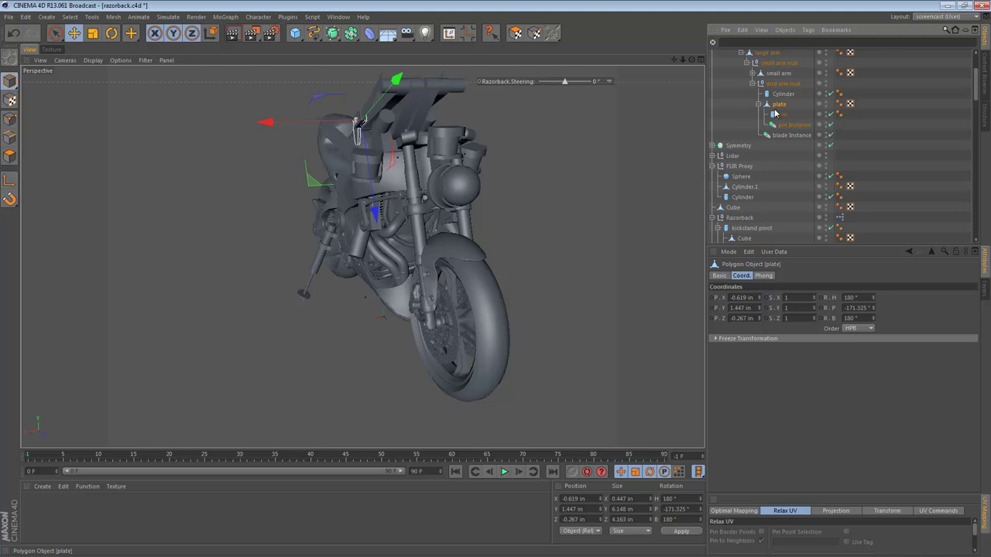
{"action": "left_click", "coordinate": [740, 165]}
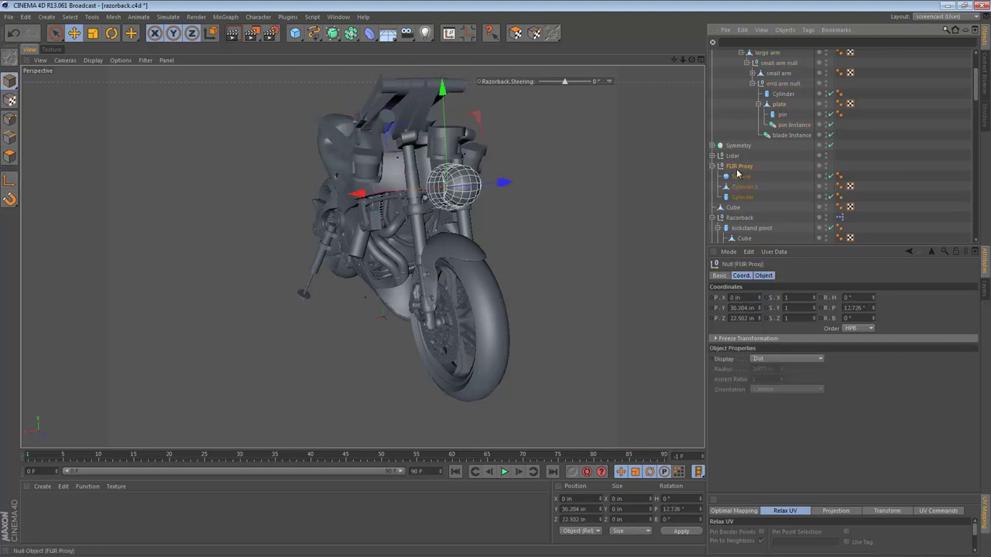
{"action": "right_click_drag", "start_coordinate": [458, 205], "coordinate": [554, 195], "text": "alt"}
{"action": "left_click_drag", "start_coordinate": [532, 194], "coordinate": [360, 185], "text": "alt"}
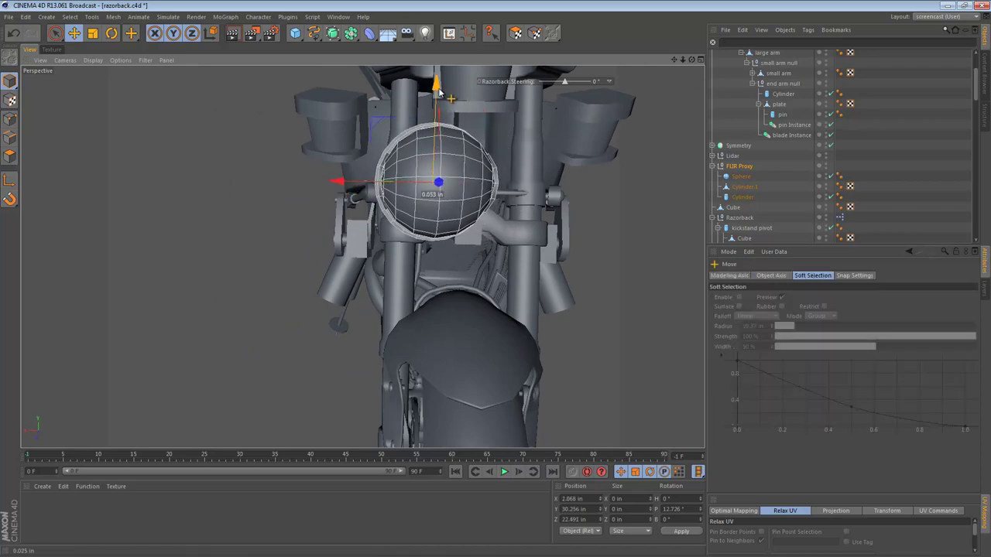
{"action": "left_click_drag", "start_coordinate": [438, 104], "coordinate": [677, 172], "text": "alt"}
{"action": "left_click_drag", "start_coordinate": [458, 203], "coordinate": [300, 280], "text": "alt"}
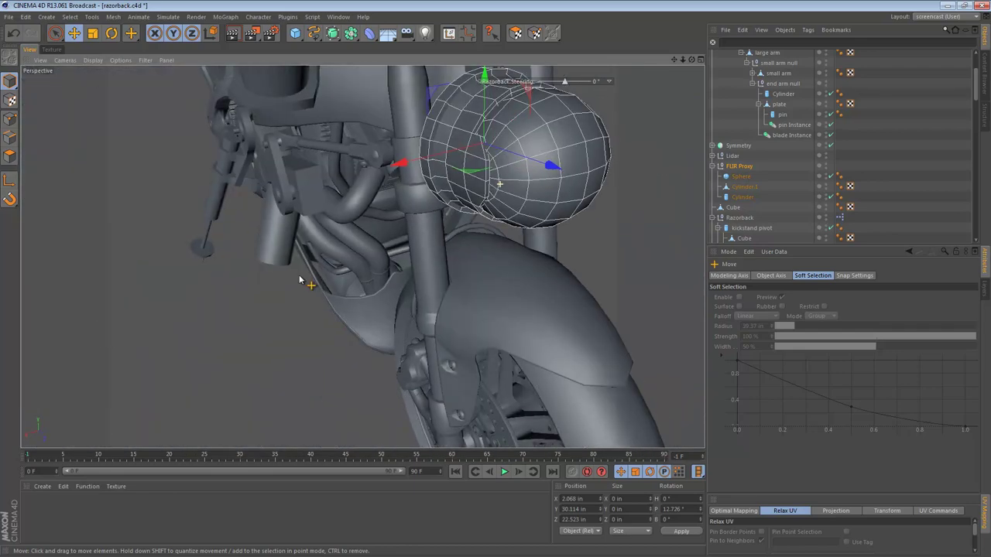
Step: Shift the FLIR Proxy group further outward to about 2.49 in on X and fine-tune its height
{"action": "left_click_drag", "start_coordinate": [443, 155], "coordinate": [431, 158]}
{"action": "left_click_drag", "start_coordinate": [495, 157], "coordinate": [520, 183], "text": "alt"}
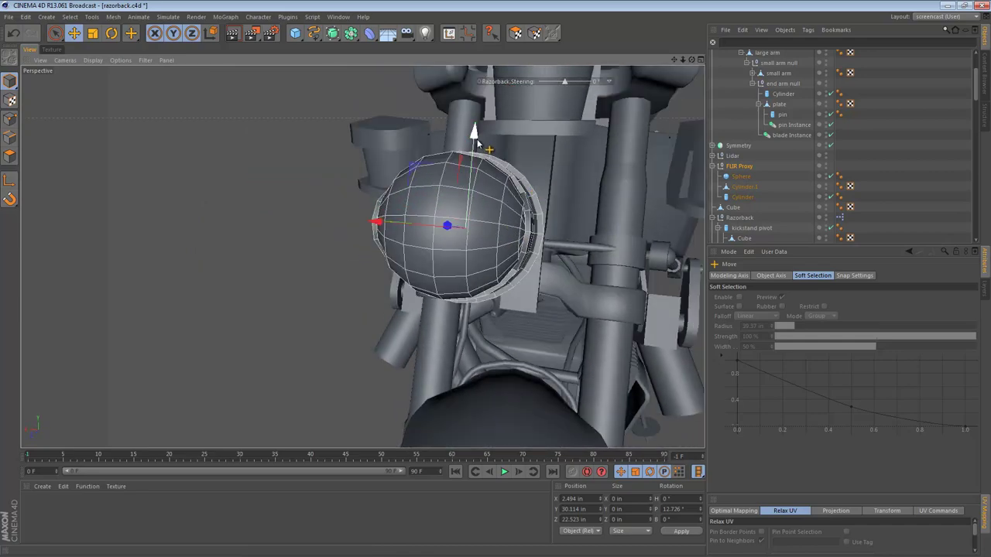
{"action": "left_click_drag", "start_coordinate": [474, 131], "coordinate": [475, 128]}
Step: In polygon mode, move the front and rear faces of the Cube bracket's lower leg back along Z and its side face out to about 3.49 in
{"action": "left_click", "coordinate": [530, 296]}
{"action": "left_click_drag", "start_coordinate": [480, 288], "coordinate": [747, 272], "text": "alt"}
{"action": "left_click", "coordinate": [9, 156]}
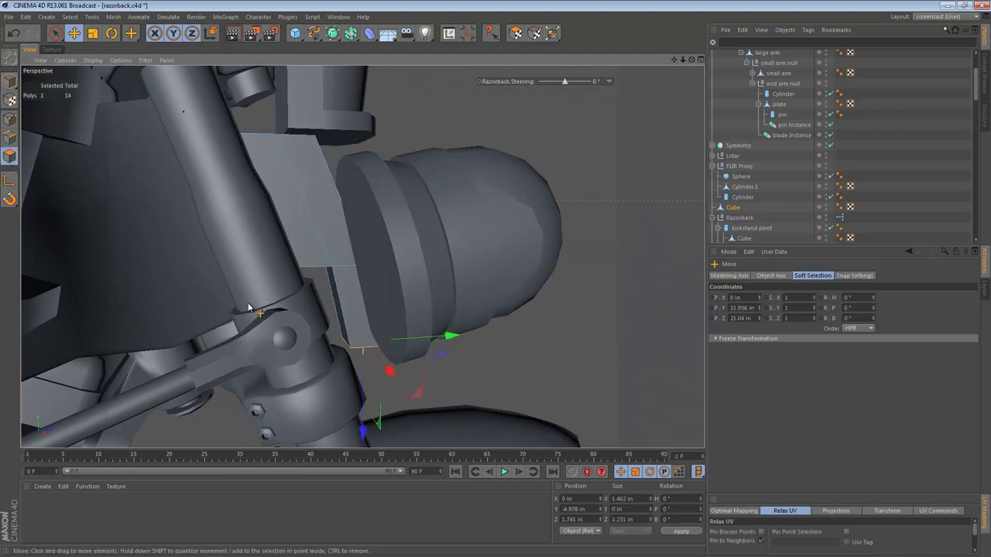
{"action": "left_click", "coordinate": [353, 304]}
{"action": "left_click_drag", "start_coordinate": [352, 304], "coordinate": [331, 279], "text": "alt"}
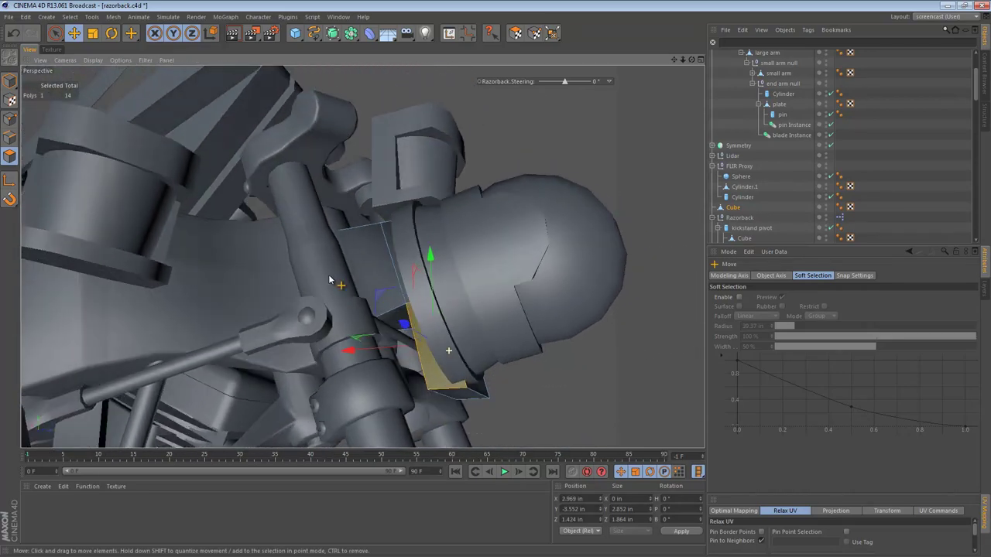
{"action": "left_click_drag", "start_coordinate": [468, 387], "coordinate": [498, 400], "text": "alt"}
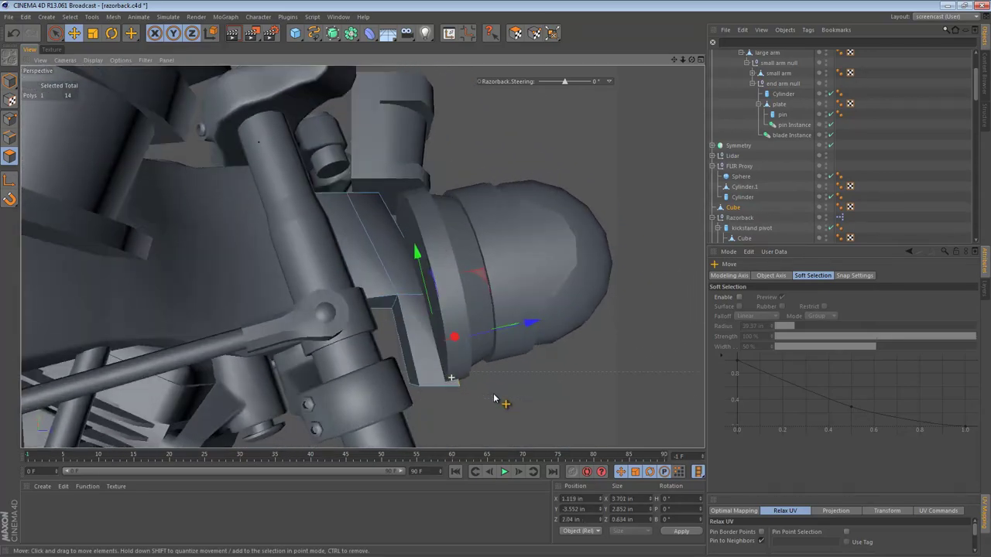
{"action": "left_click", "coordinate": [416, 353], "text": "shift"}
{"action": "left_click_drag", "start_coordinate": [517, 344], "coordinate": [507, 349]}
{"action": "mouse_move", "coordinate": [507, 348]}
{"action": "left_mouse_down", "text": "alt"}
{"action": "mouse_move", "coordinate": [465, 333]}
{"action": "mouse_move", "coordinate": [509, 343]}
{"action": "left_mouse_up", "text": "alt"}
{"action": "left_click_drag", "start_coordinate": [426, 315], "coordinate": [447, 341]}
{"action": "left_click_drag", "start_coordinate": [447, 341], "coordinate": [511, 268], "text": "alt"}
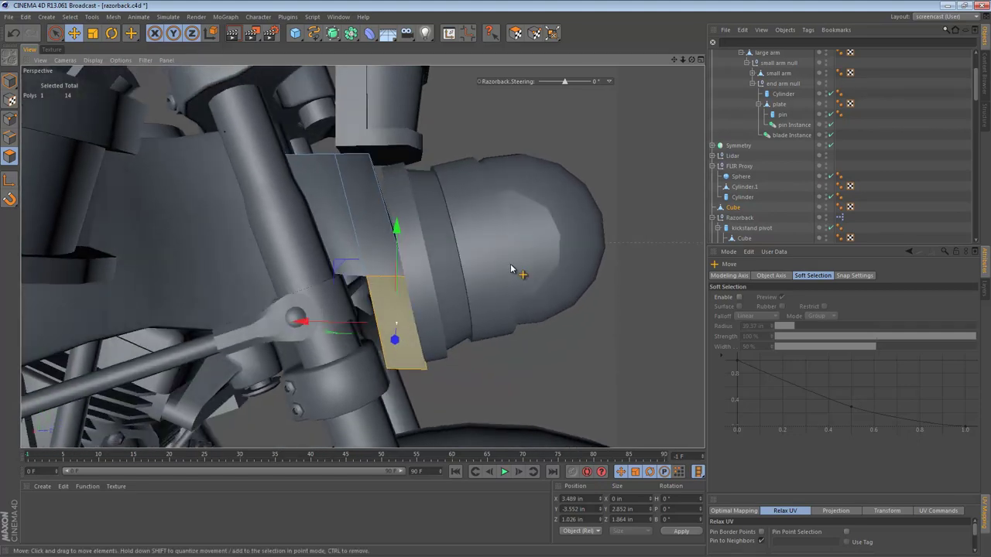
Step: Delete the Phong tag from the Cube bracket behind the FLIR housing
{"action": "left_click", "coordinate": [839, 207]}
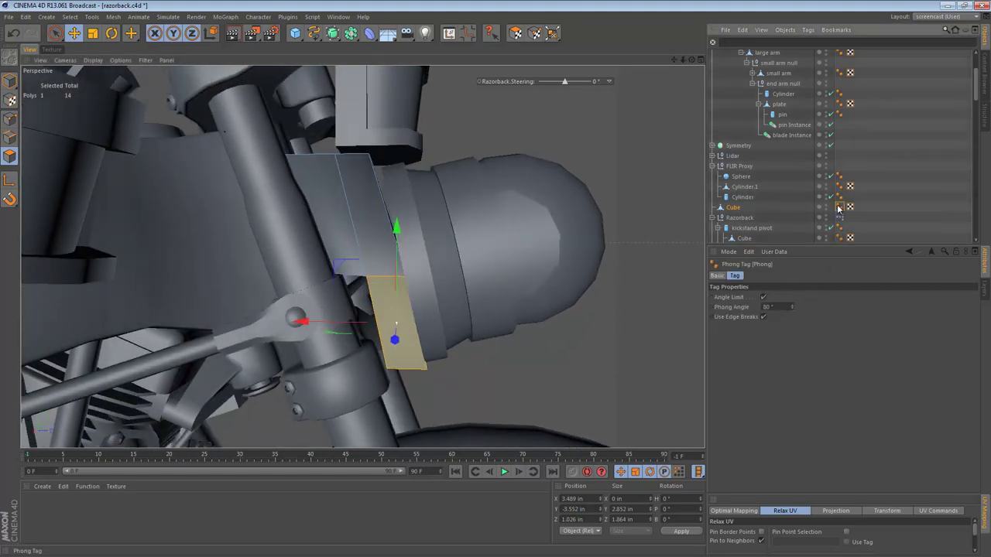
{"action": "key", "text": "Delete"}
Step: Pull the lower leg's side face in to about 0.96 in on X, and extrude it outward to about 3.23 in
{"action": "left_click_drag", "start_coordinate": [328, 198], "coordinate": [408, 292], "text": "alt"}
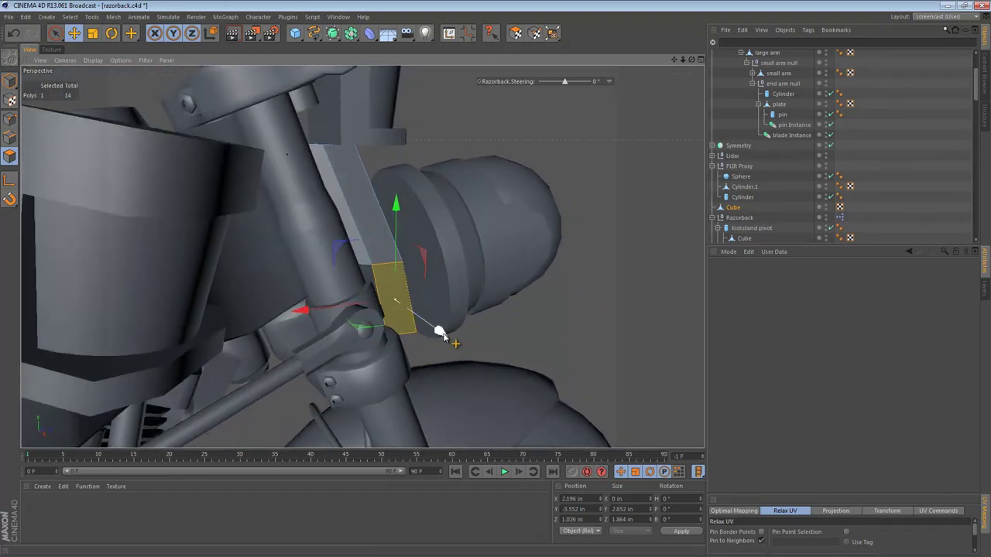
{"action": "mouse_move", "coordinate": [442, 335]}
{"action": "left_mouse_down"}
{"action": "mouse_move", "coordinate": [410, 322]}
{"action": "mouse_move", "coordinate": [426, 328]}
{"action": "left_mouse_up"}
{"action": "mouse_move", "coordinate": [376, 287]}
{"action": "left_mouse_down", "text": "alt"}
{"action": "mouse_move", "coordinate": [336, 302]}
{"action": "mouse_move", "coordinate": [376, 291]}
{"action": "left_mouse_up", "text": "alt"}
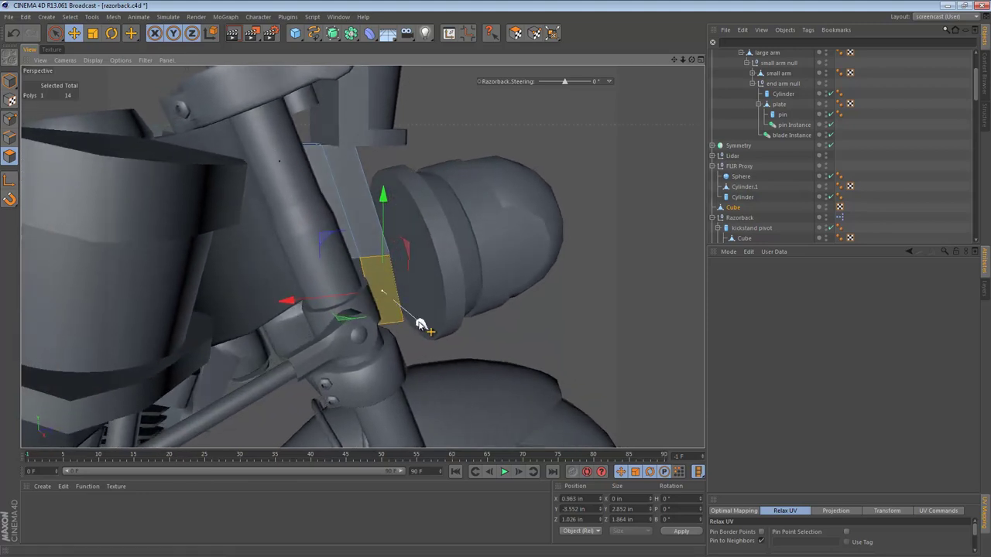
{"action": "left_click_drag", "start_coordinate": [421, 325], "coordinate": [456, 335], "text": "ctrl"}
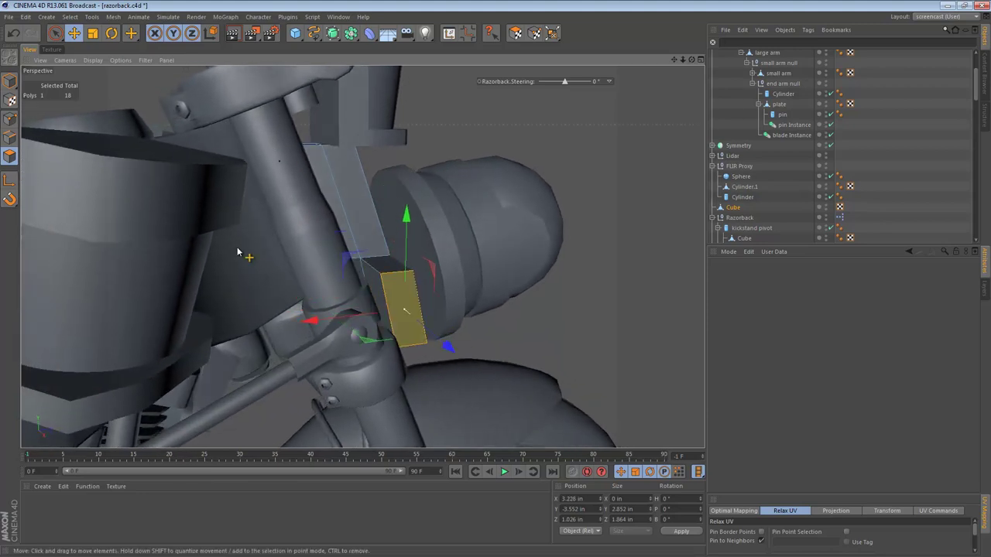
Step: Try to slide the lower side edge of the bracket's upper block by about 30.4% in edge mode
{"action": "left_click", "coordinate": [10, 137]}
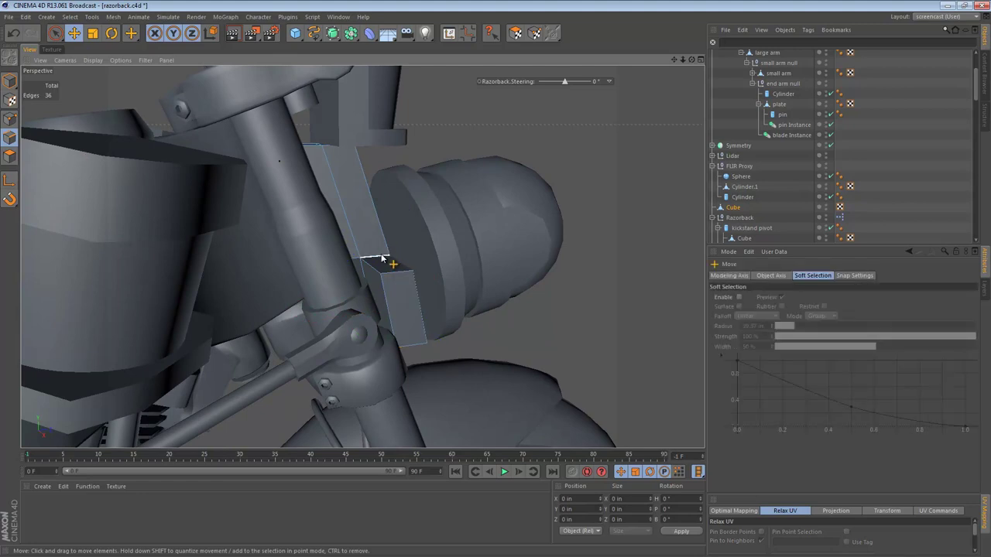
{"action": "key", "text": "m"}
{"action": "key", "text": "o"}
{"action": "left_click_drag", "start_coordinate": [381, 259], "coordinate": [308, 237]}
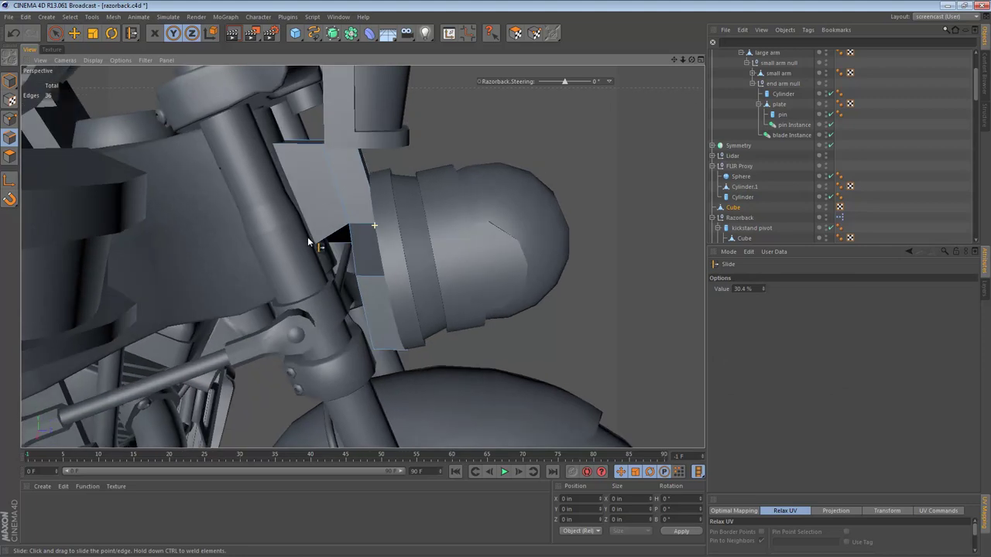
{"action": "left_click_drag", "start_coordinate": [391, 267], "coordinate": [342, 237], "text": "alt"}
Step: Select the upper block's side face and the extruded leg's top face in polygon mode and delete both
{"action": "key", "text": "e"}
{"action": "left_click", "coordinate": [8, 153]}
{"action": "left_click", "coordinate": [337, 248]}
{"action": "left_click", "coordinate": [356, 283], "text": "shift"}
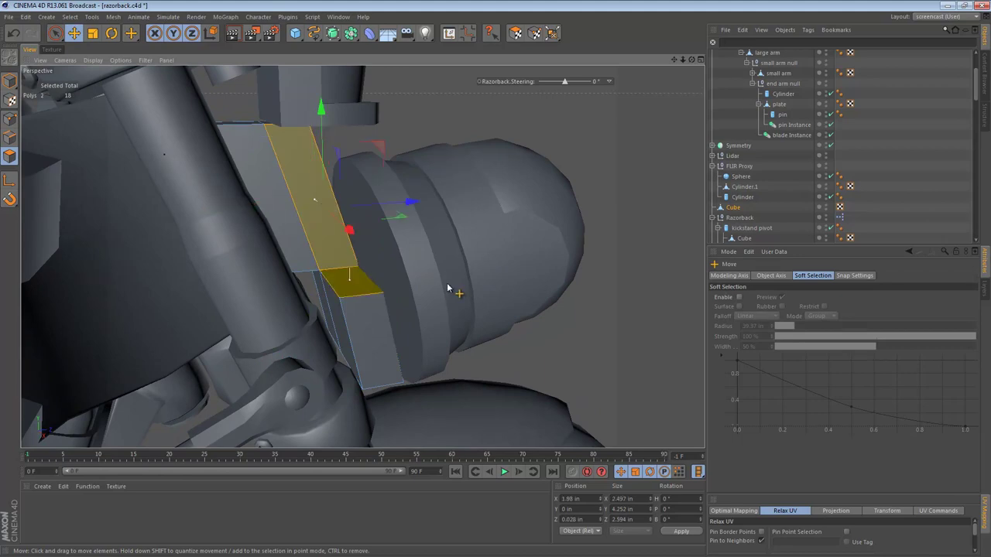
{"action": "left_click", "coordinate": [446, 288]}
Step: Bridge the open edges between the bracket's upper block and extruded leg into a sloped face, and close the remaining polygon hole
{"action": "key", "text": "b"}
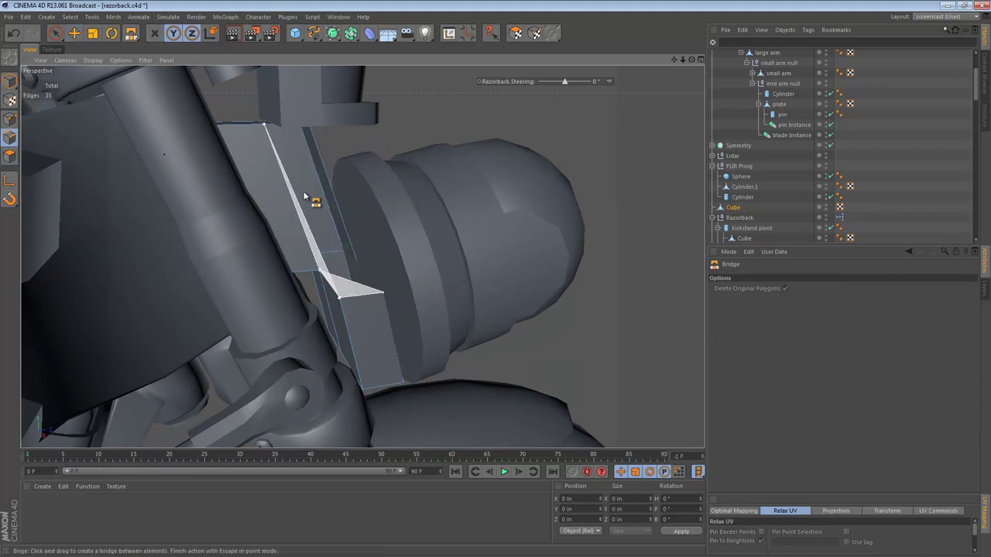
{"action": "left_click_drag", "start_coordinate": [304, 192], "coordinate": [287, 124]}
{"action": "key", "text": "m"}
{"action": "key", "text": "d"}
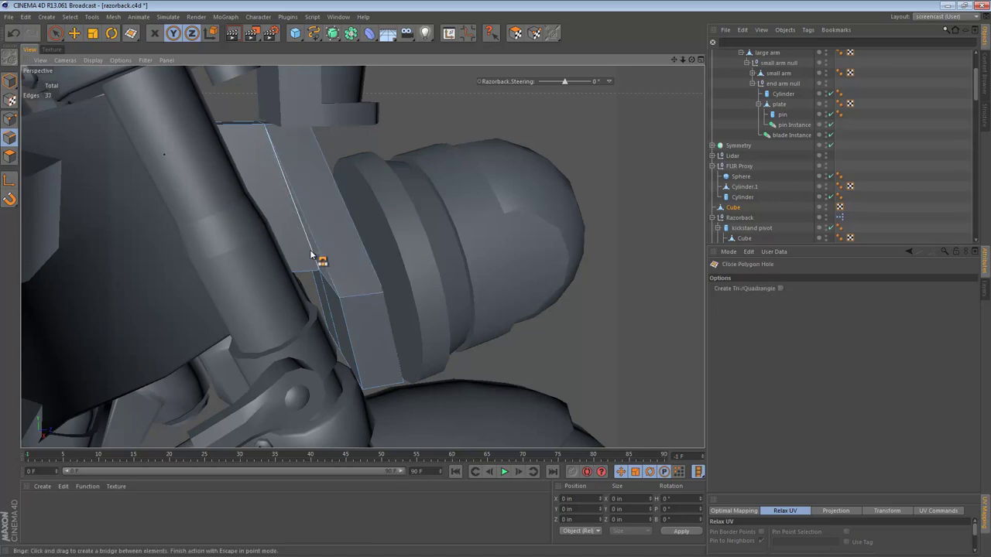
{"action": "left_click", "coordinate": [309, 252]}
{"action": "left_click_drag", "start_coordinate": [344, 228], "coordinate": [128, 242], "text": "alt"}
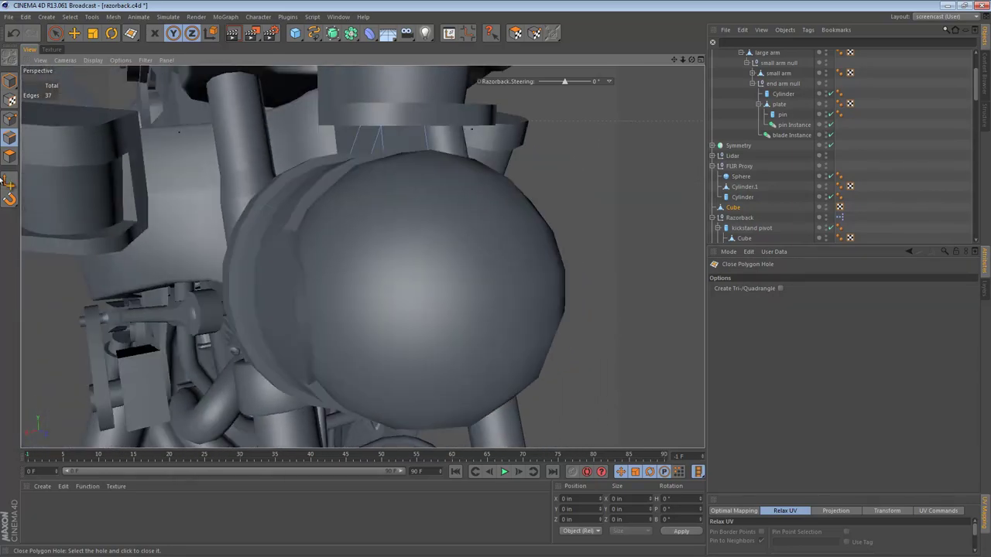
Step: Return to Model mode with the Move tool and leave nothing selected
{"action": "key", "text": "e"}
{"action": "left_click", "coordinate": [9, 81]}
{"action": "right_click_drag", "start_coordinate": [447, 247], "coordinate": [382, 251], "text": "alt"}
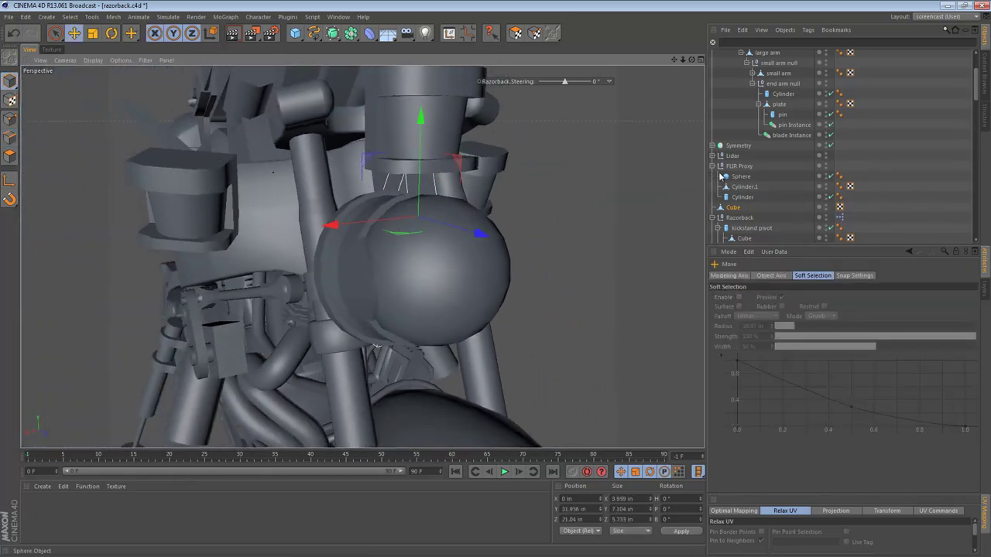
{"action": "left_click", "coordinate": [382, 255]}
{"action": "left_click_drag", "start_coordinate": [300, 281], "coordinate": [299, 283]}
{"action": "left_click", "coordinate": [552, 237]}
Step: Examine the whole motorcycle from the side, checking how the FLIR housing and its bracket sit at the front
{"action": "right_click_drag", "start_coordinate": [469, 229], "coordinate": [328, 260], "text": "alt"}
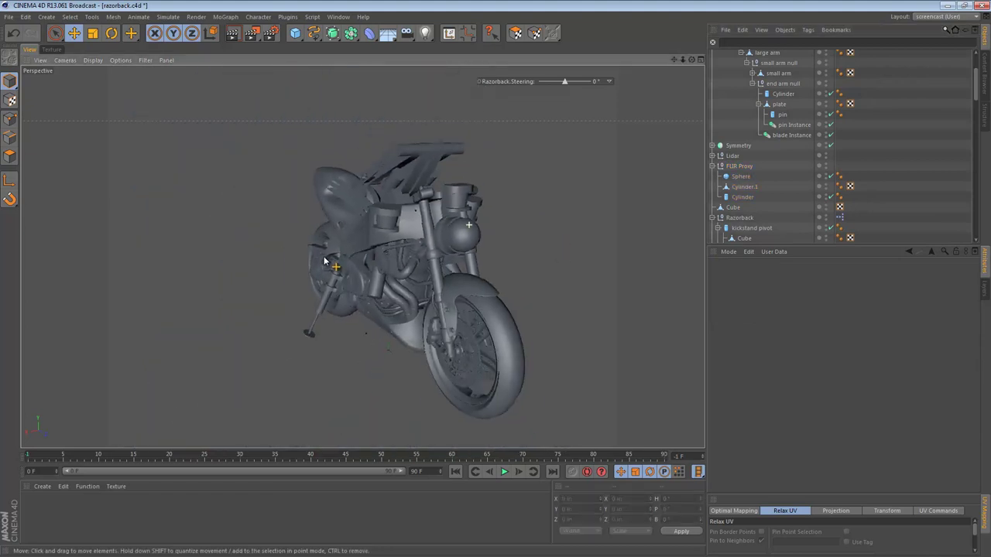
{"action": "left_click_drag", "start_coordinate": [388, 249], "coordinate": [505, 227], "text": "alt"}
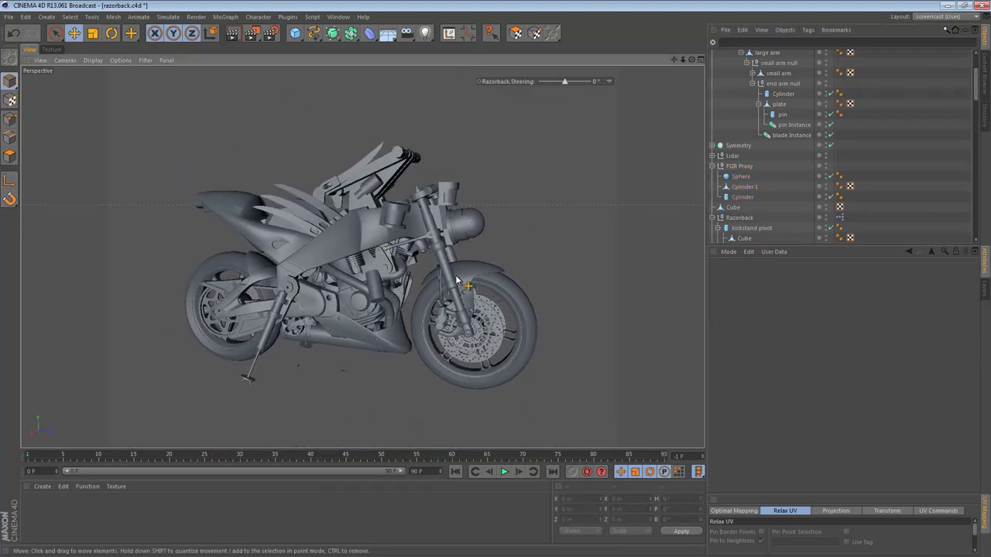
{"action": "middle_click_drag", "start_coordinate": [457, 277], "coordinate": [429, 259], "text": "alt"}
{"action": "right_click_drag", "start_coordinate": [424, 273], "coordinate": [432, 269], "text": "alt"}
{"action": "middle_click_drag", "start_coordinate": [415, 267], "coordinate": [439, 269], "text": "alt"}
{"action": "left_click_drag", "start_coordinate": [469, 219], "coordinate": [468, 198], "text": "alt"}
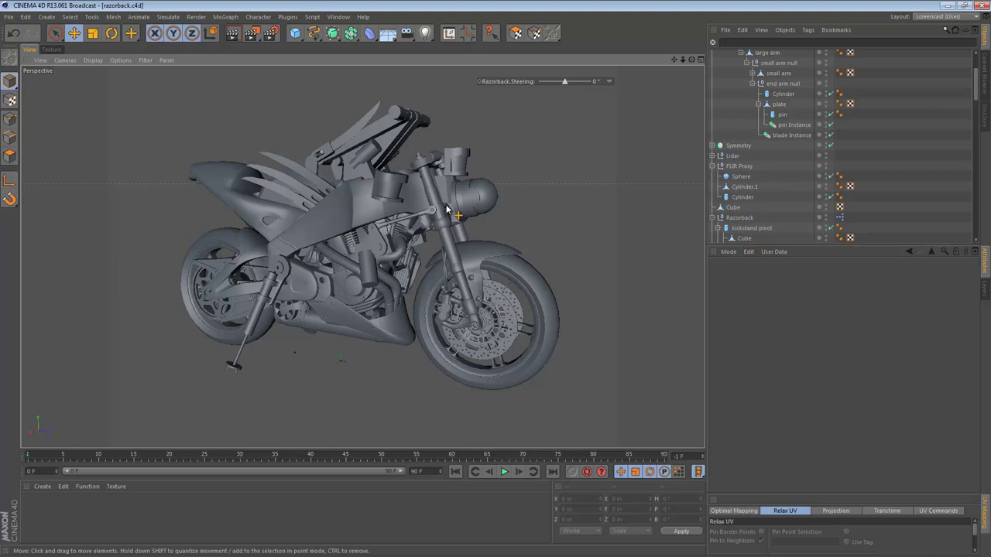
{"action": "left_click_drag", "start_coordinate": [367, 242], "coordinate": [409, 260], "text": "alt"}
{"action": "middle_click_drag", "start_coordinate": [367, 242], "coordinate": [391, 245], "text": "alt"}
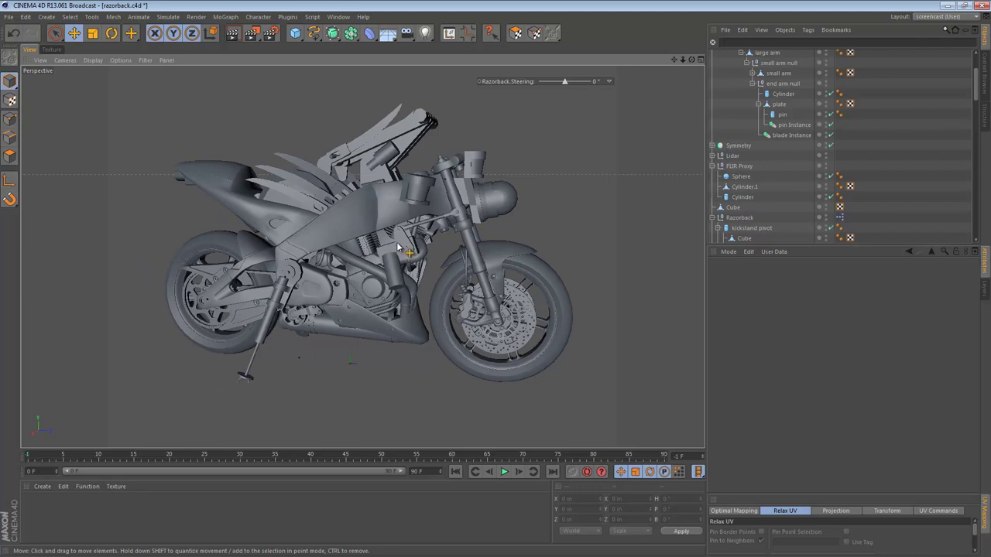
Step: Display the shaded motorcycle with its polygon lines overlaid and inspect the mesh of the whole bike
{"action": "key", "text": "n"}
{"action": "key", "text": "b"}
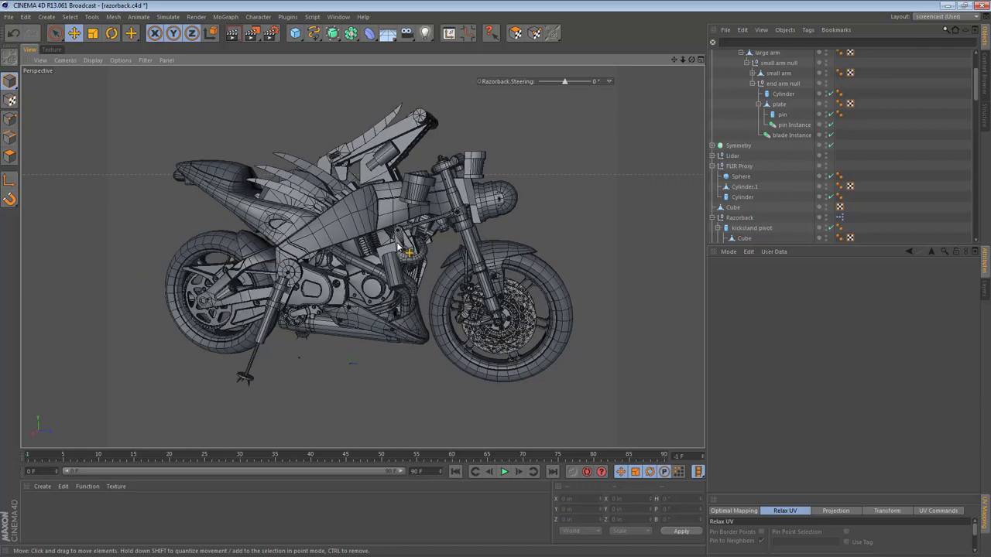
{"action": "left_click_drag", "start_coordinate": [426, 217], "coordinate": [315, 168], "text": "alt"}
{"action": "middle_click_drag", "start_coordinate": [377, 235], "coordinate": [352, 229], "text": "alt"}
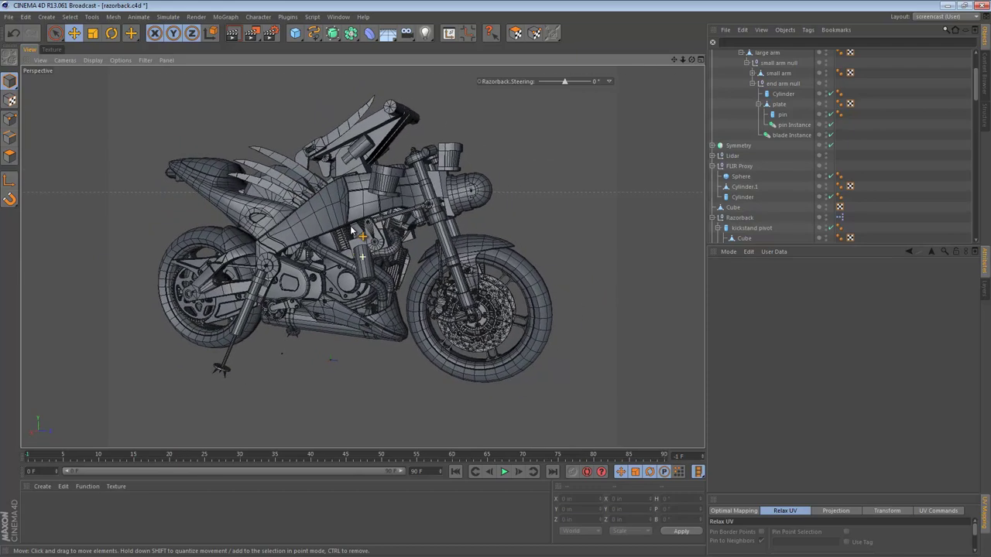
{"action": "right_click_drag", "start_coordinate": [353, 229], "coordinate": [366, 237], "text": "alt"}
{"action": "left_click_drag", "start_coordinate": [366, 236], "coordinate": [445, 229], "text": "alt"}
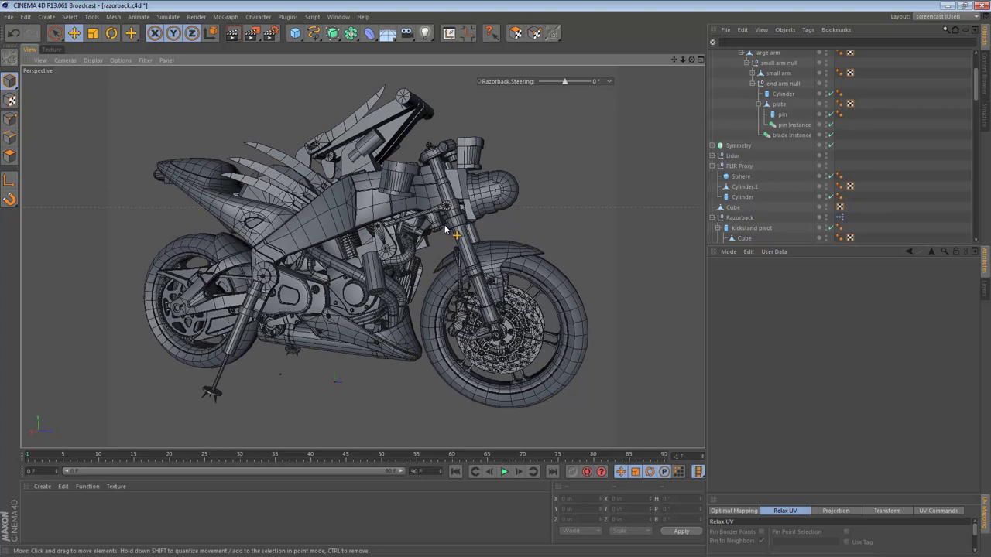